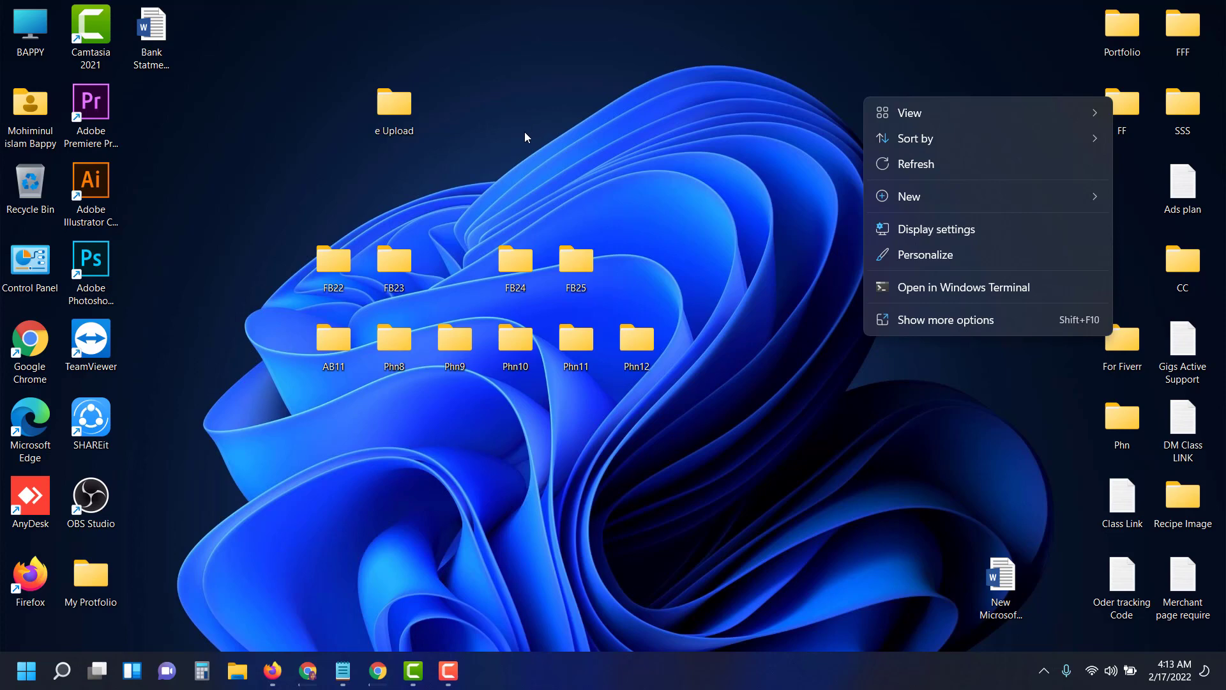
Open the 'e Upload' desktop folder to view its ebook file and New Text Document
{"action": "left_click", "coordinate": [388, 106]}
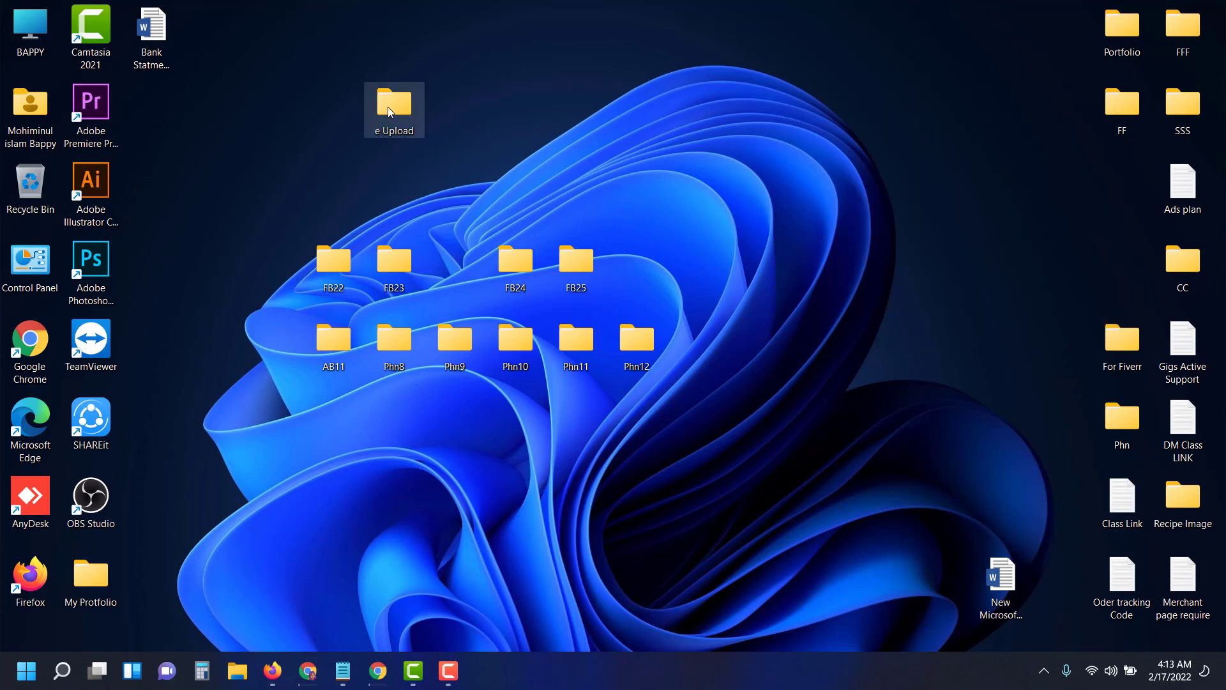
{"action": "double_click", "coordinate": [388, 106]}
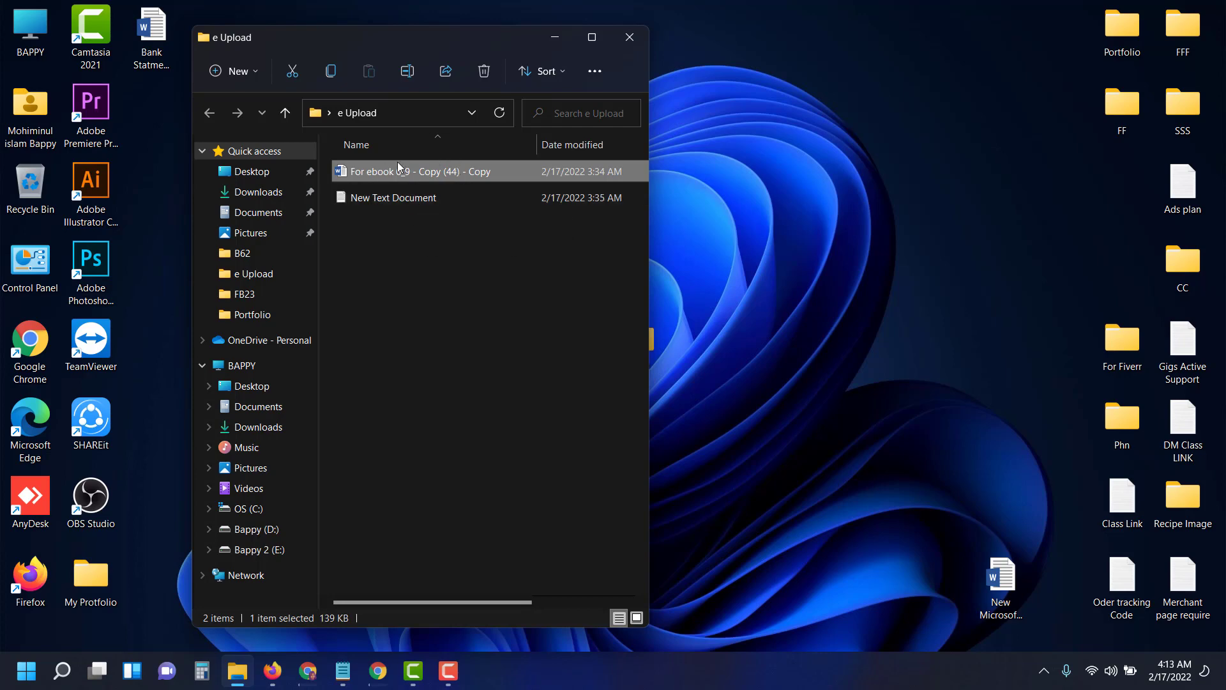
{"action": "double_click", "coordinate": [404, 174]}
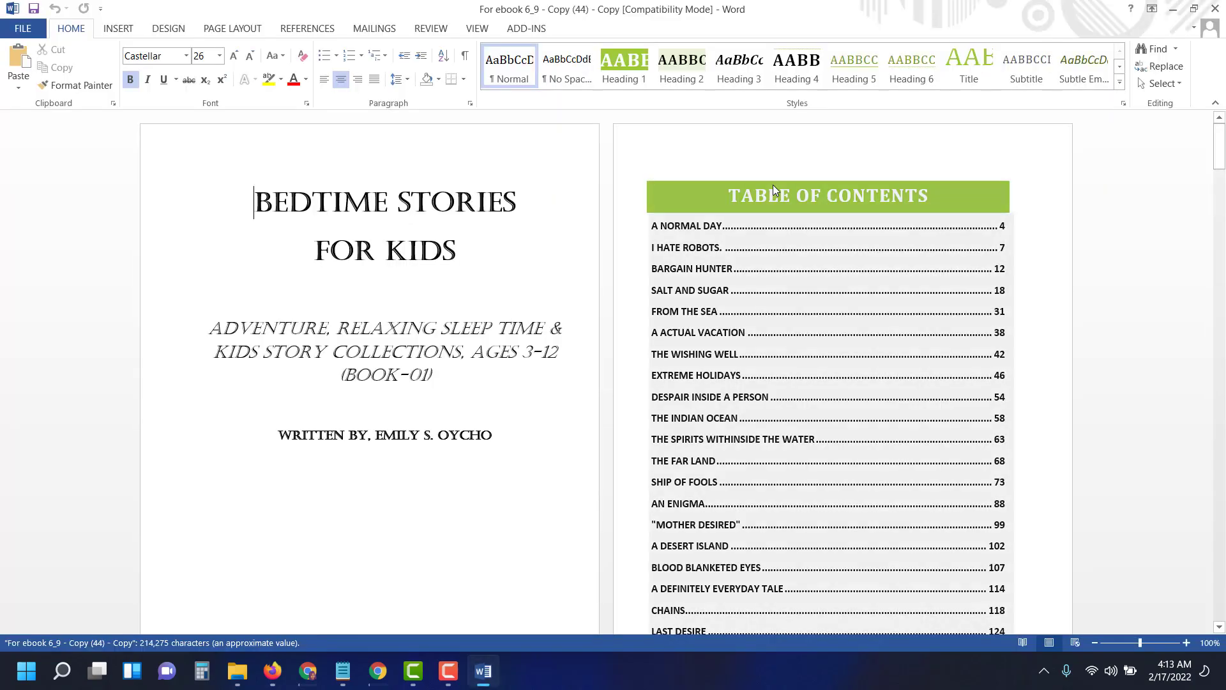
{"action": "key", "text": "shift+Down"}
{"action": "key", "text": "shift+Down"}
{"action": "key", "text": "shift+Down"}
{"action": "key", "text": "shift+Down"}
{"action": "key", "text": "shift+Down"}
{"action": "key", "text": "shift+Down"}
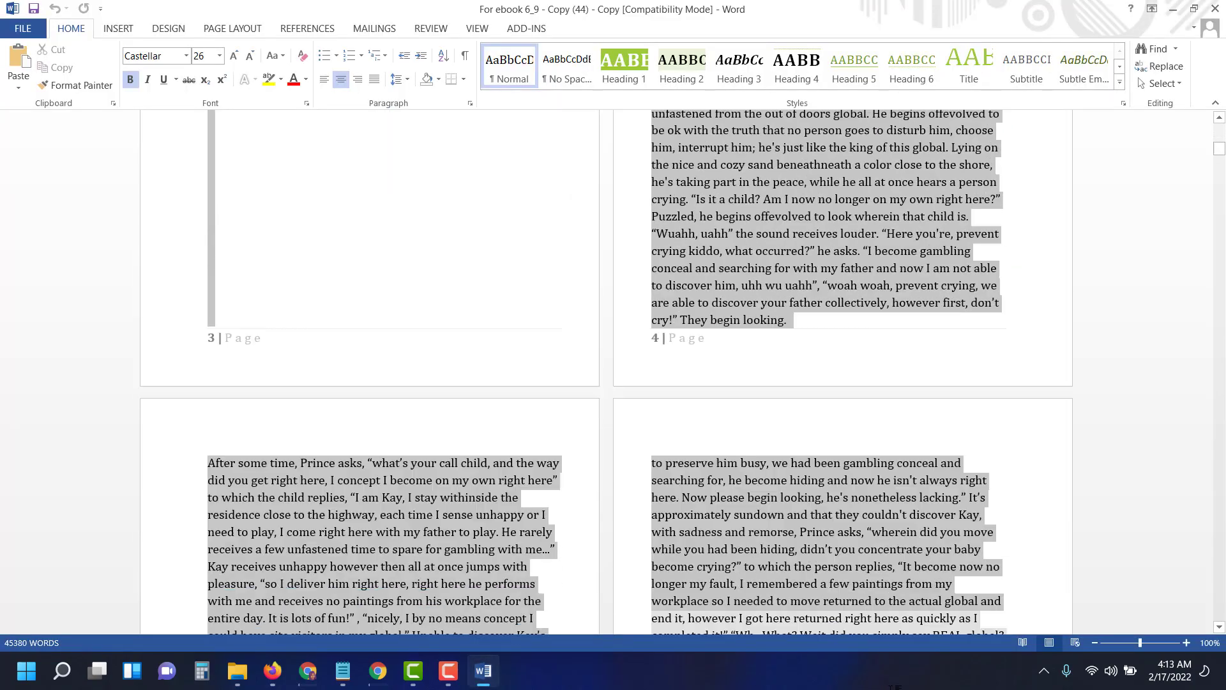
{"action": "key", "text": "shift+Down"}
{"action": "key", "text": "shift+Down"}
{"action": "key", "text": "shift+Down"}
{"action": "key", "text": "shift+Down"}
{"action": "key", "text": "ctrl+w"}
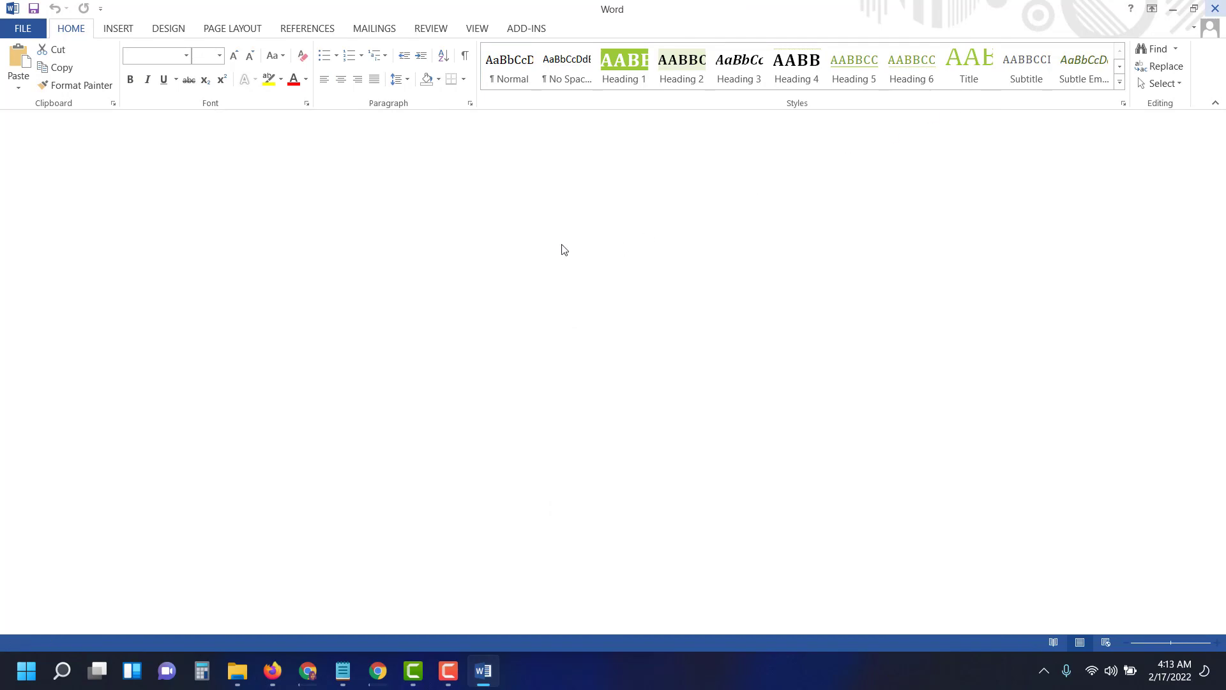
Close Word and open New Text Document in Notepad to review the book notes
{"action": "key", "text": "ctrl+w"}
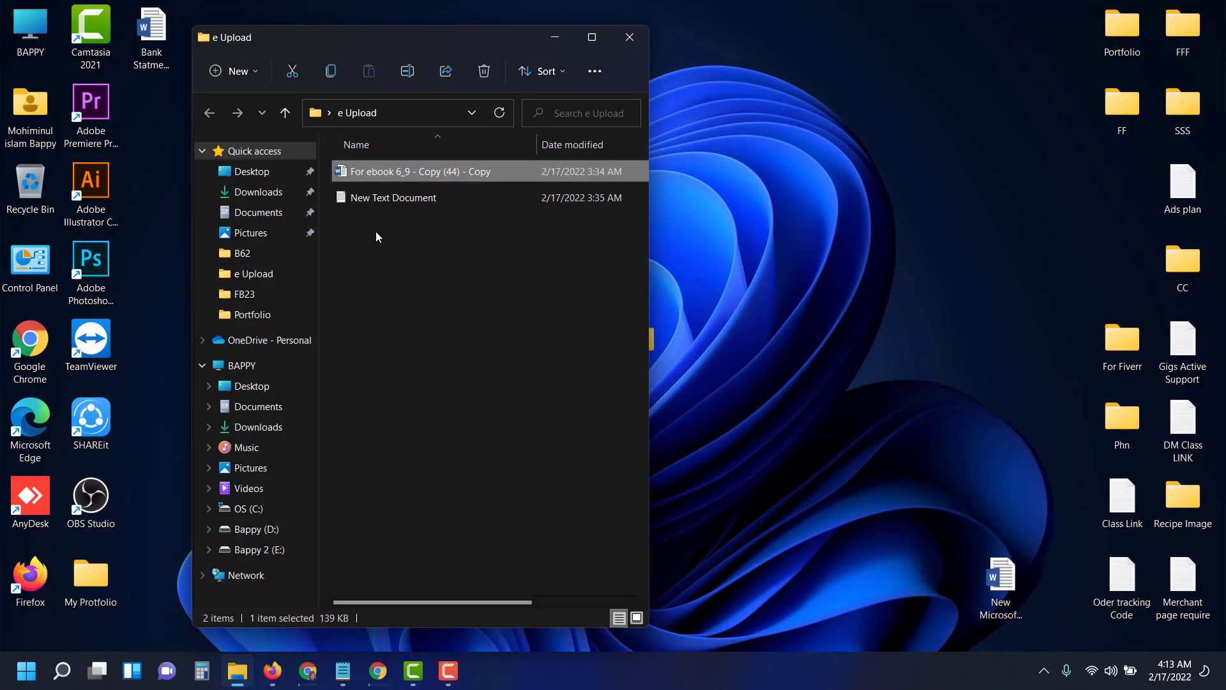
{"action": "left_click", "coordinate": [393, 197]}
{"action": "double_click", "coordinate": [394, 197]}
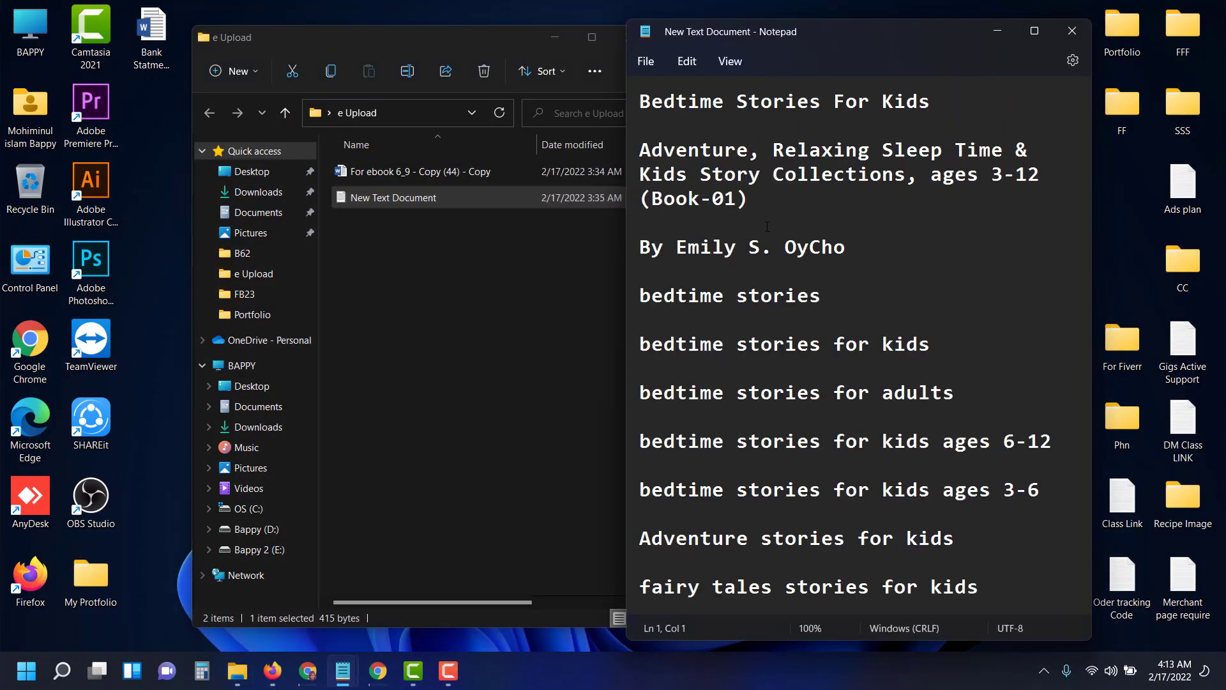
{"action": "mouse_move", "coordinate": [653, 221]}
{"action": "left_mouse_down"}
{"action": "mouse_move", "coordinate": [969, 616]}
{"action": "mouse_move", "coordinate": [651, 101]}
{"action": "left_mouse_up"}
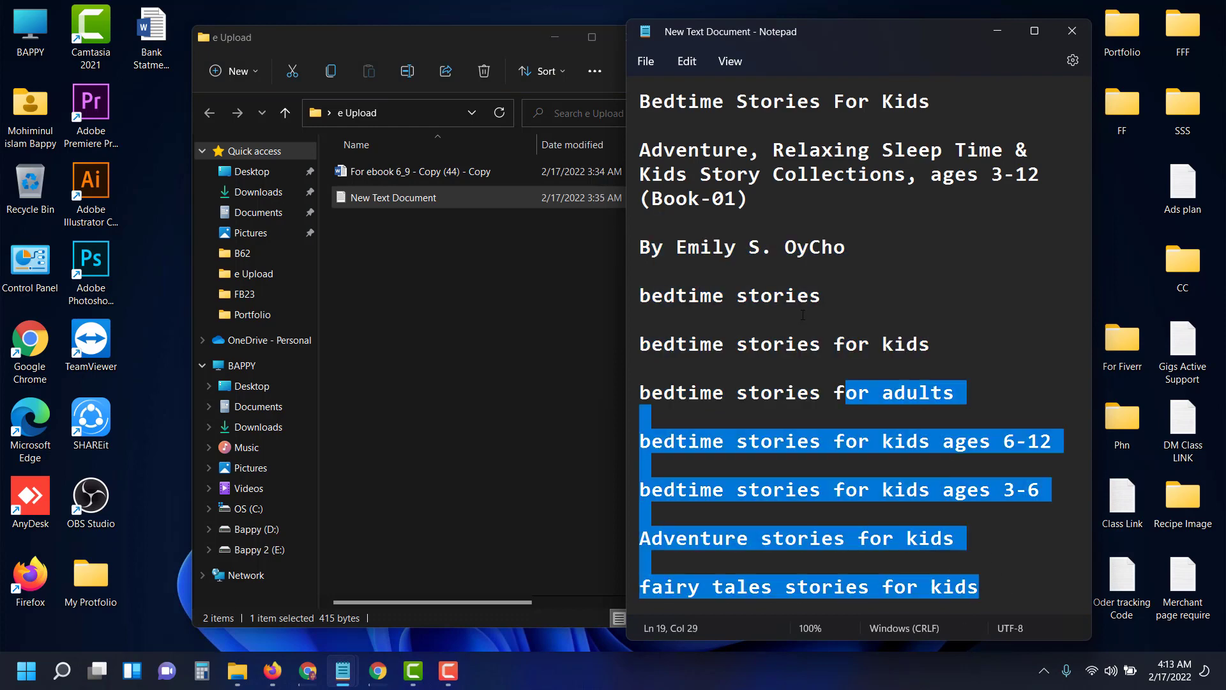
{"action": "left_click", "coordinate": [735, 222]}
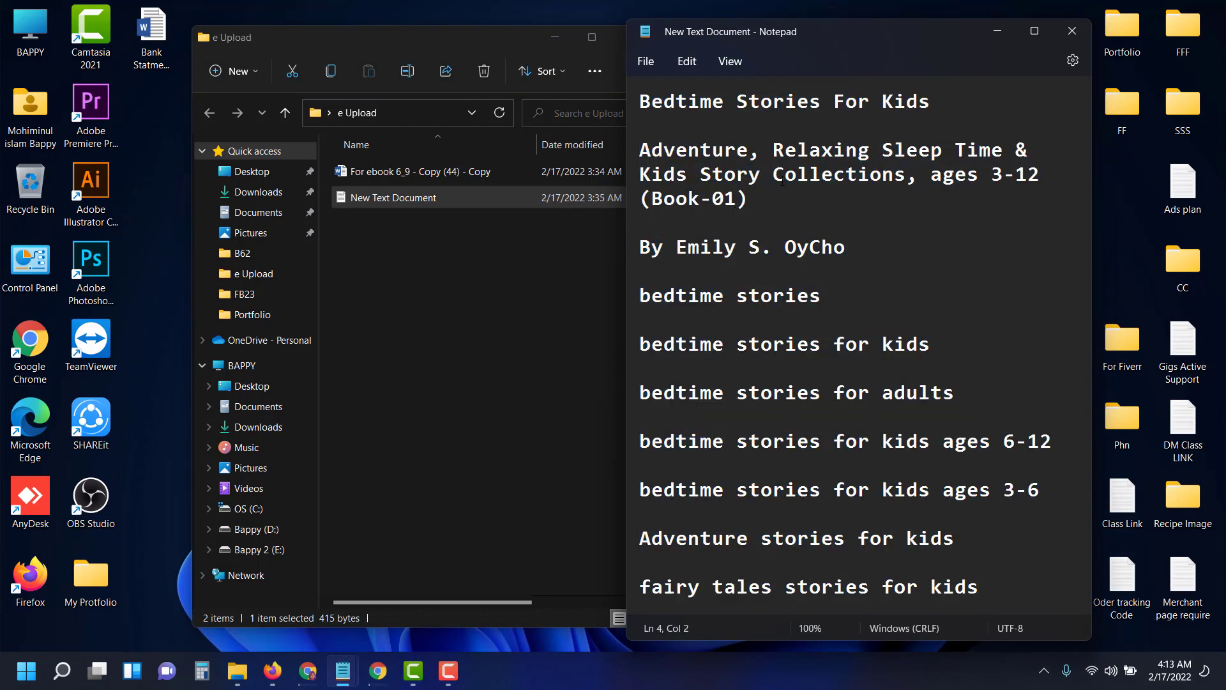
Close File Explorer, review the title, subtitle and author lines, then minimize Notepad
{"action": "left_click", "coordinate": [494, 32]}
{"action": "left_click", "coordinate": [629, 37]}
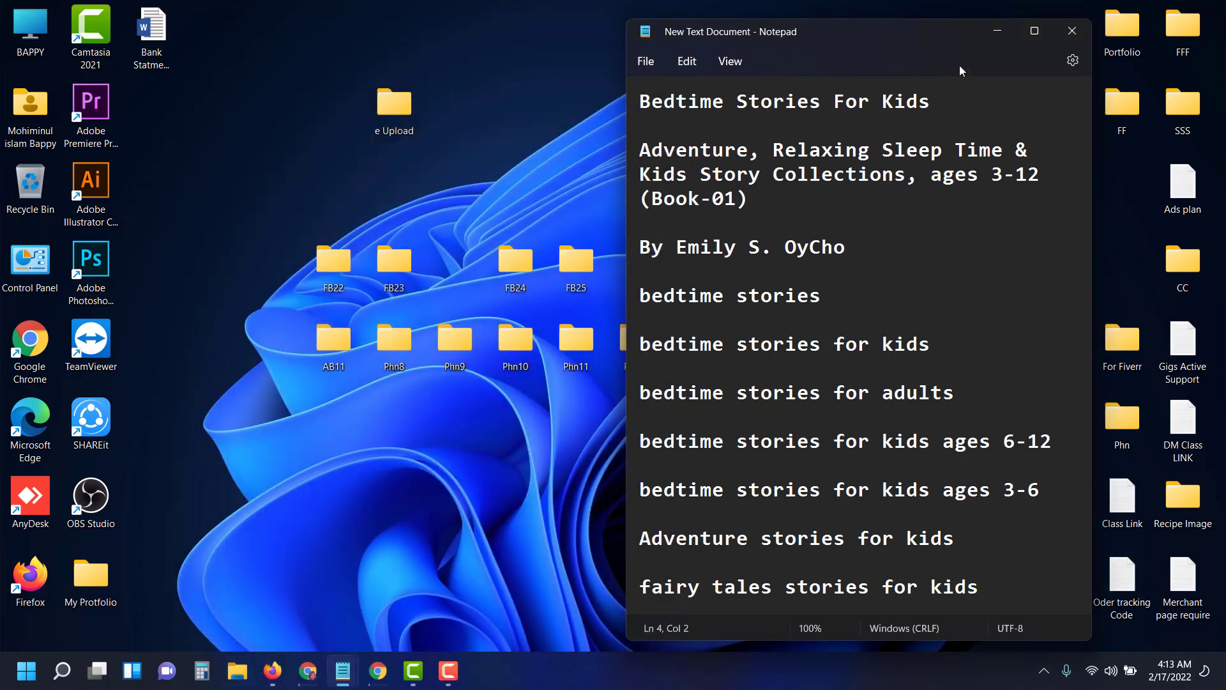
{"action": "left_click_drag", "start_coordinate": [845, 247], "coordinate": [639, 101]}
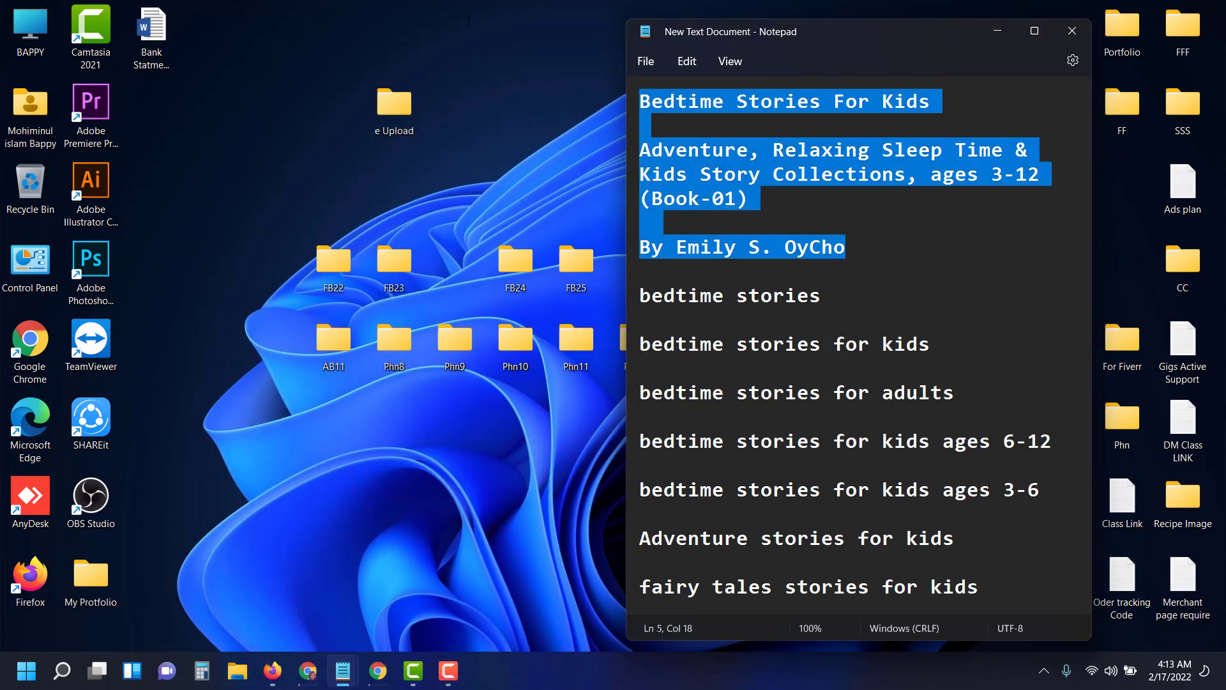
{"action": "left_click", "coordinate": [846, 149]}
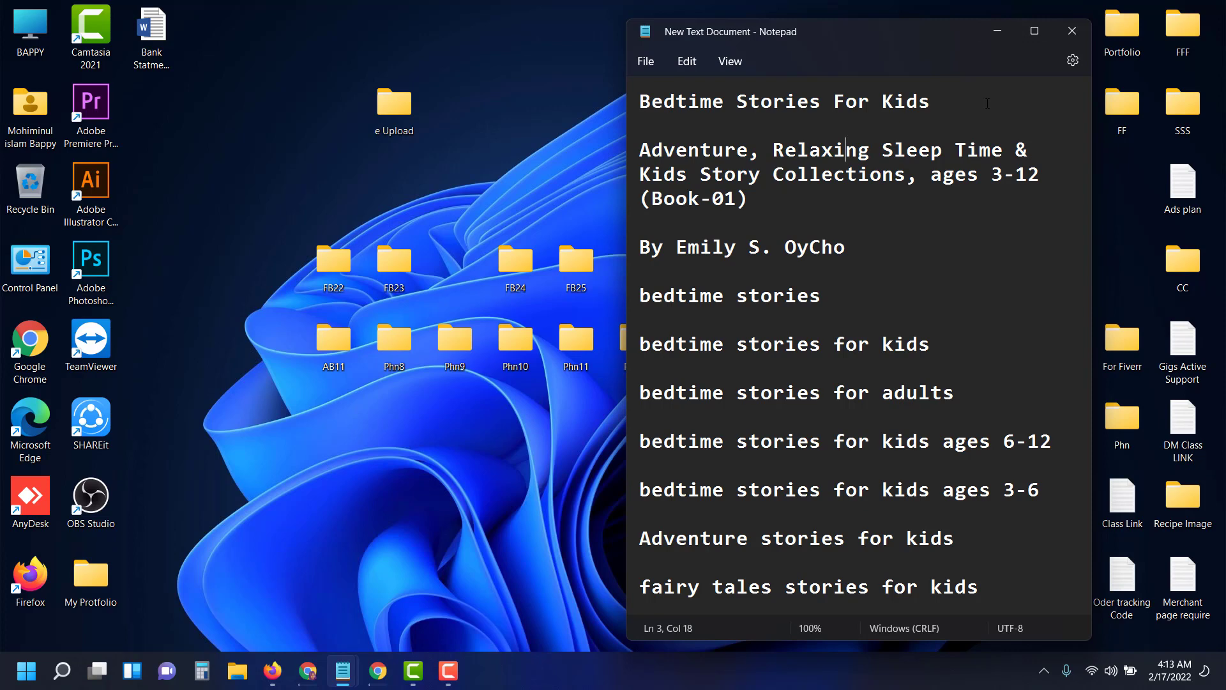
{"action": "left_click", "coordinate": [998, 30]}
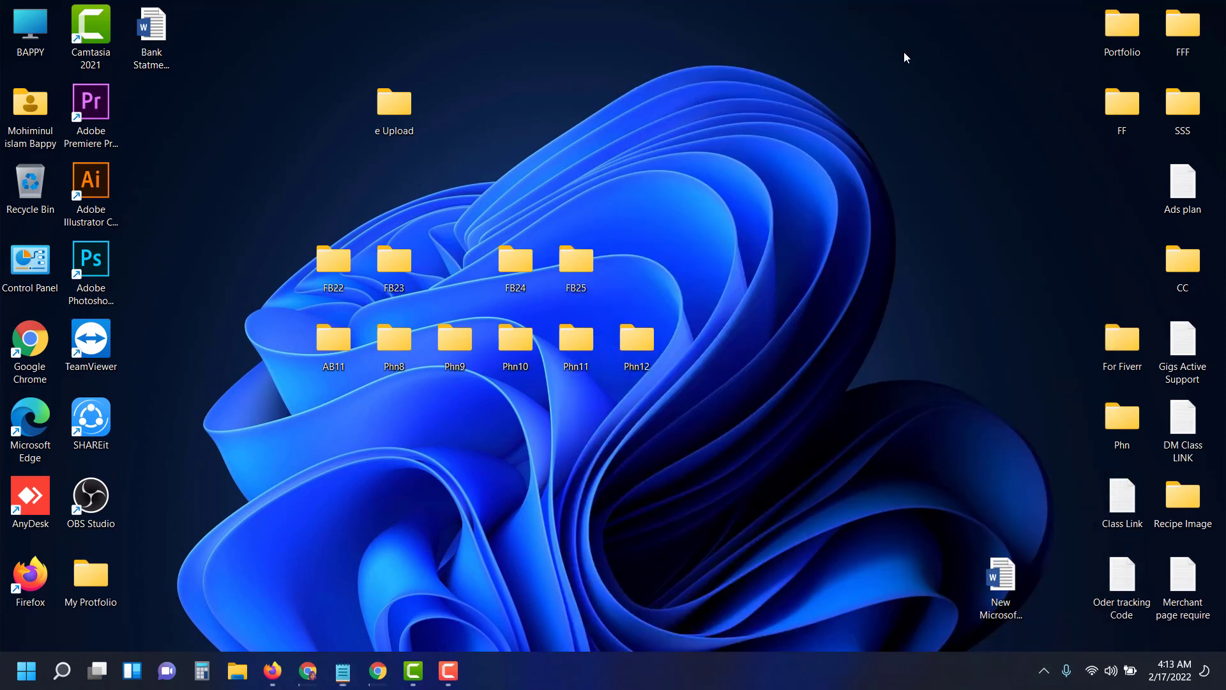
{"action": "right_click", "coordinate": [740, 116]}
{"action": "left_click", "coordinate": [747, 132]}
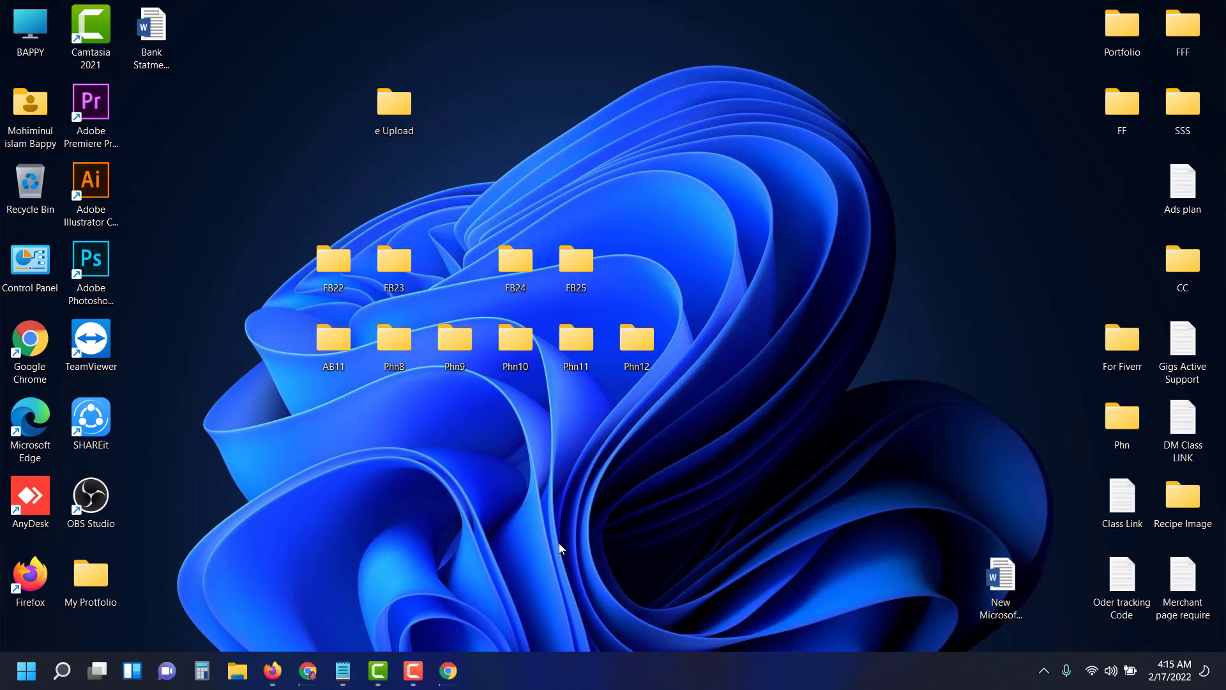
Create a blank custom 6 × 9 in Canva design and show the Uploads library
{"action": "left_click", "coordinate": [449, 670]}
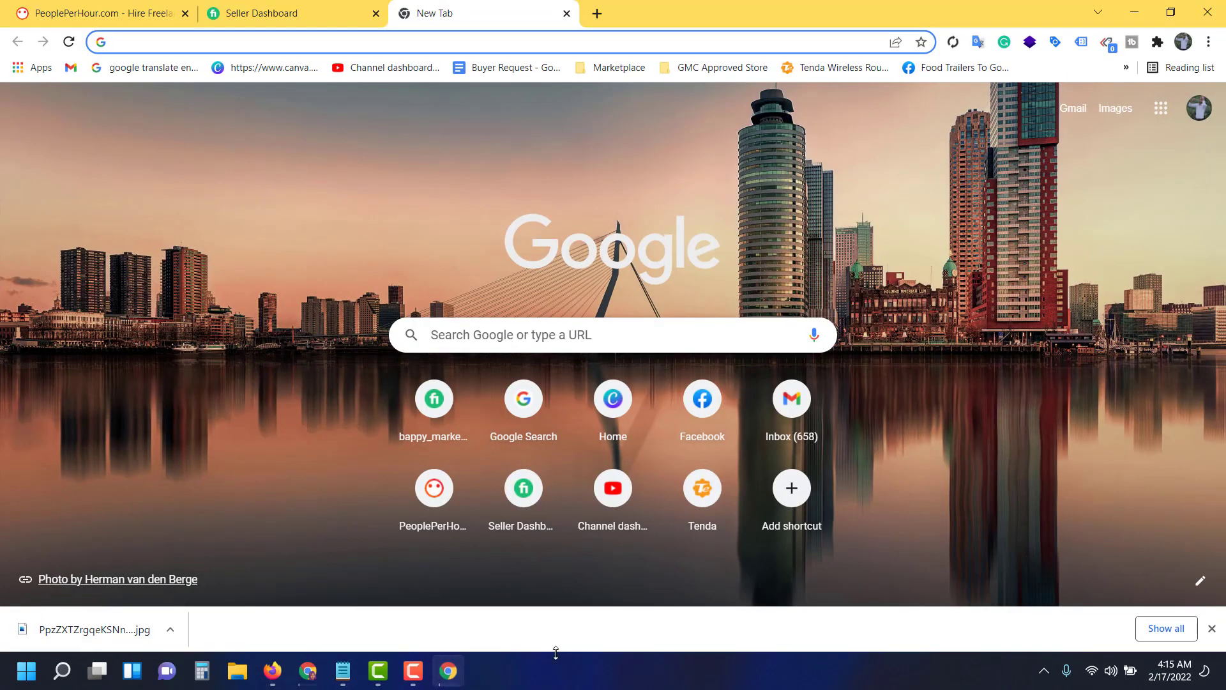
{"action": "left_click", "coordinate": [615, 409]}
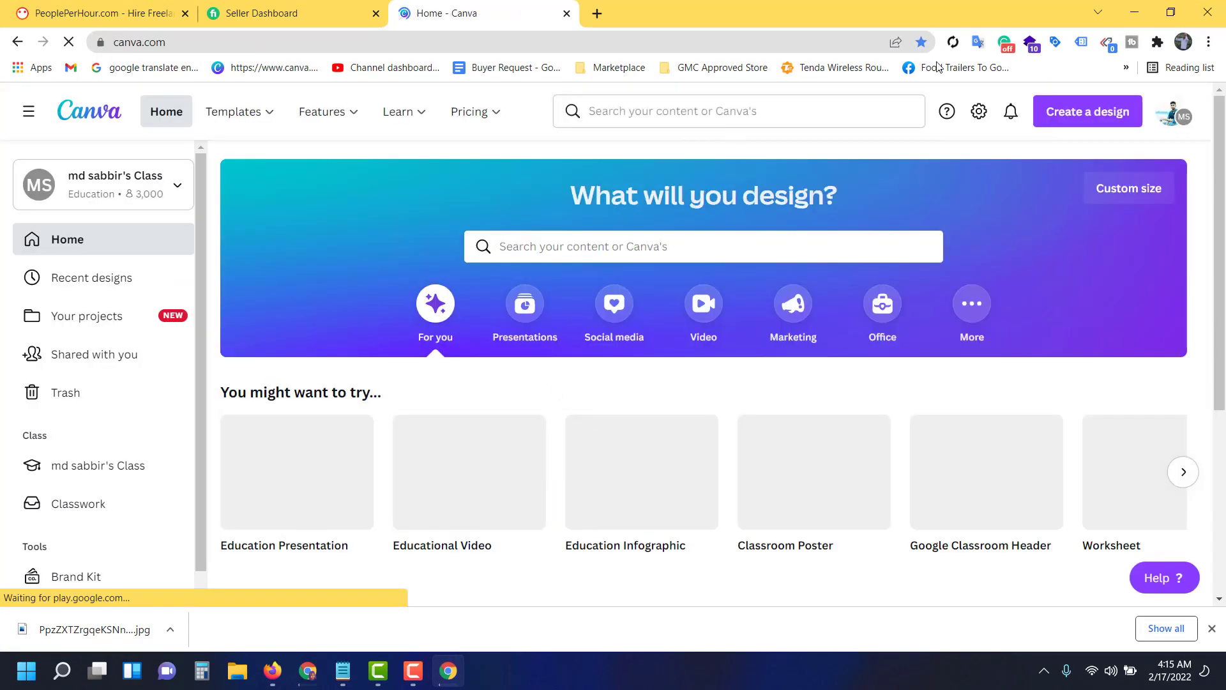
{"action": "left_click", "coordinate": [1055, 112]}
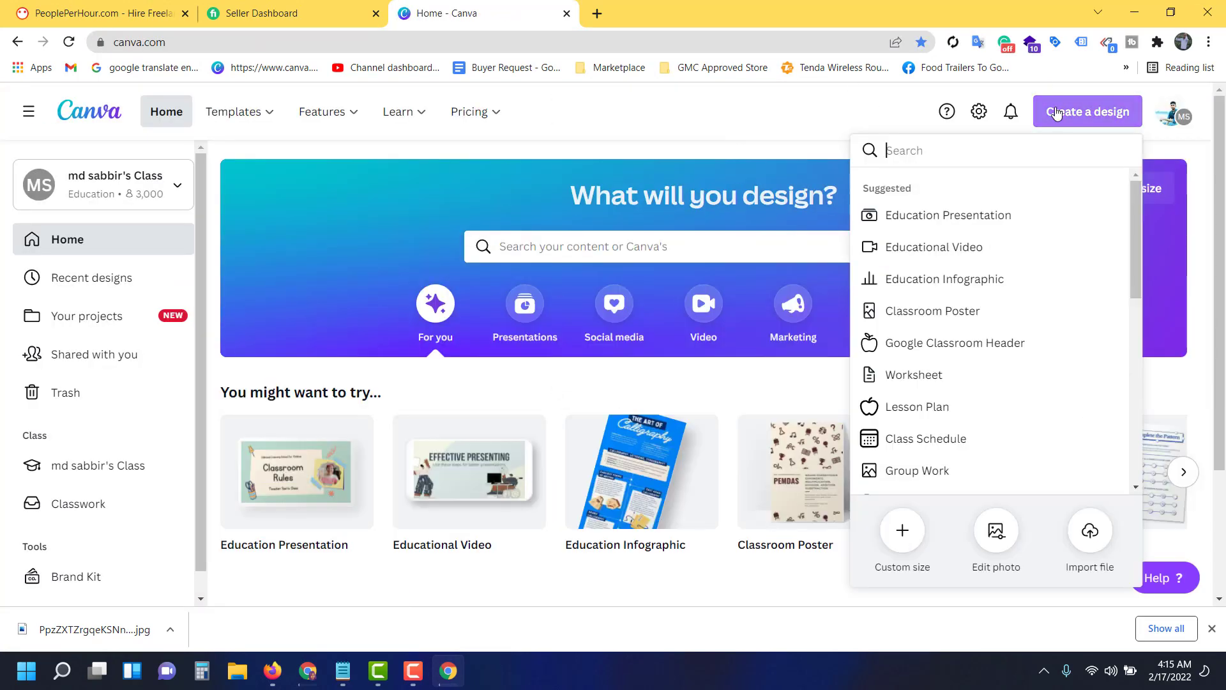
{"action": "left_click", "coordinate": [902, 531]}
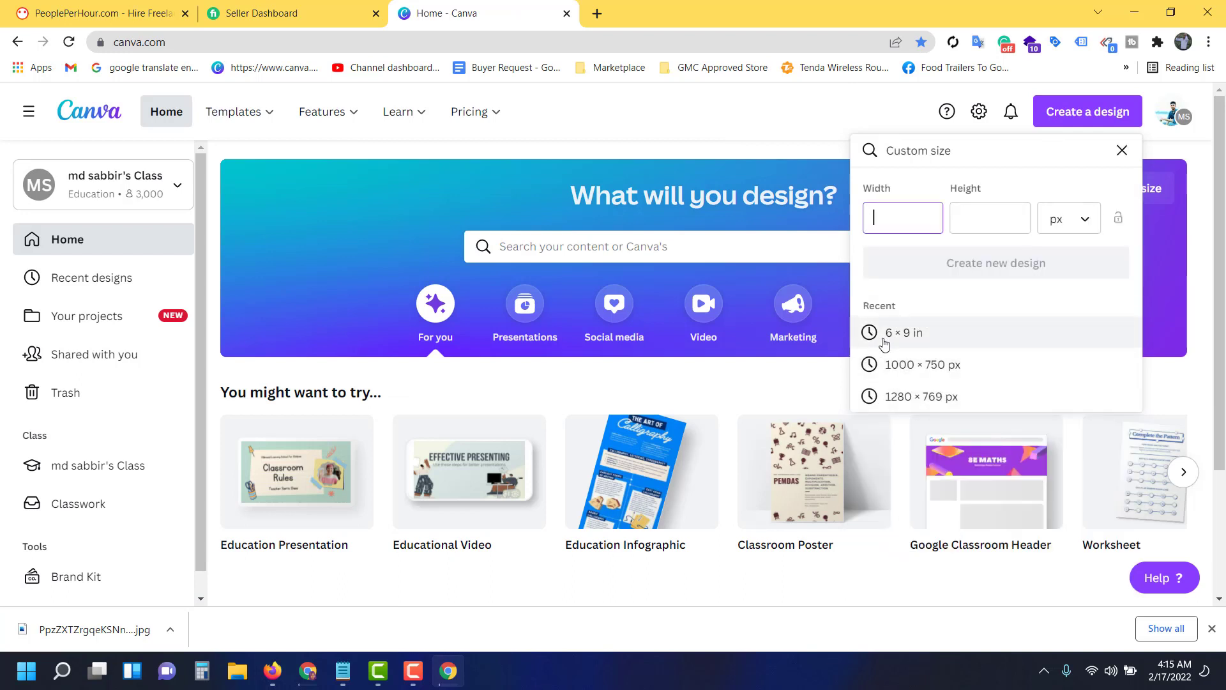
{"action": "left_click", "coordinate": [942, 339]}
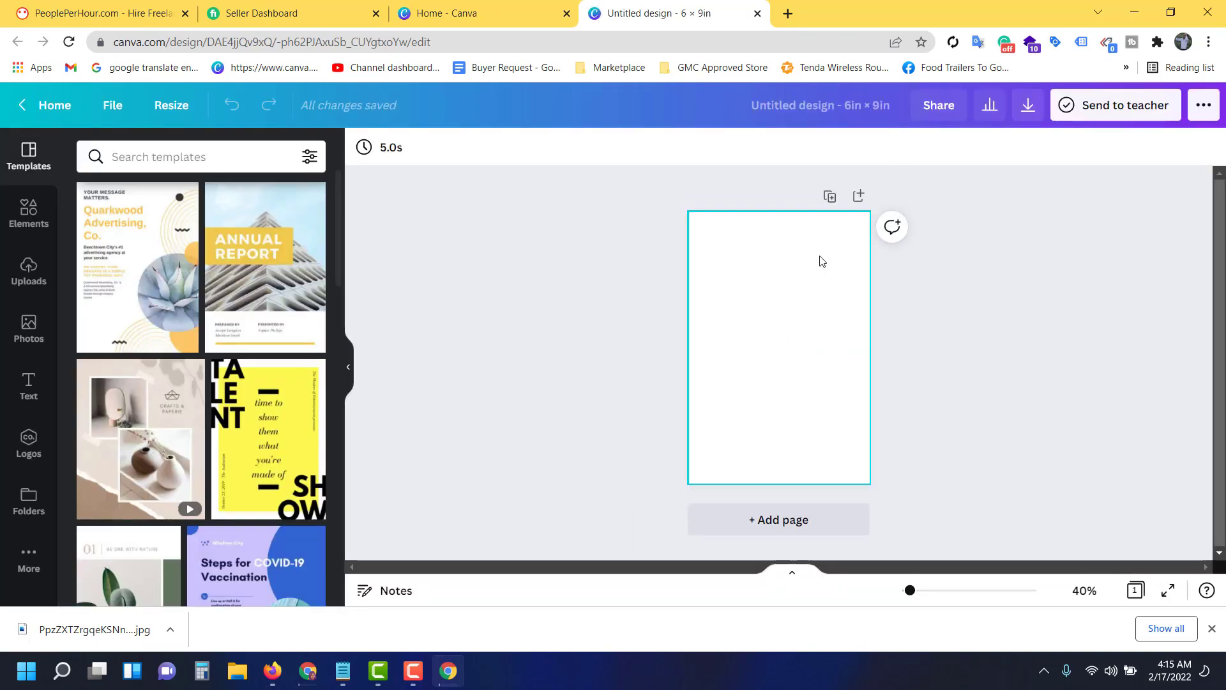
{"action": "left_click", "coordinate": [803, 299]}
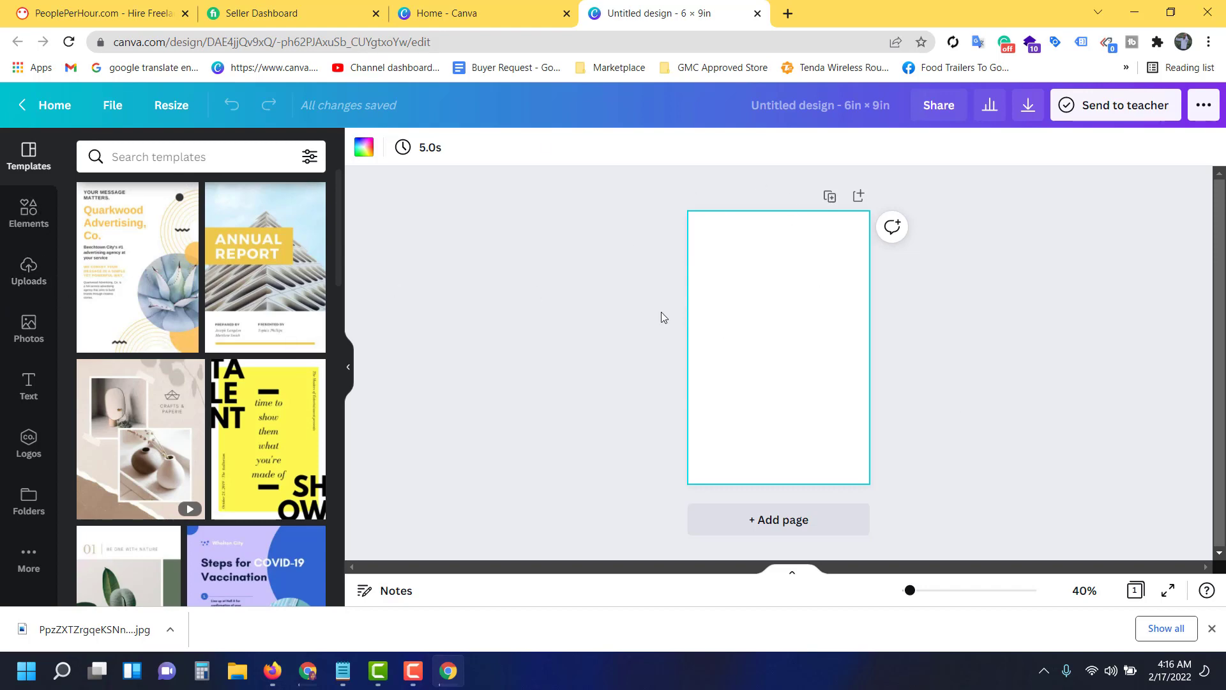
{"action": "left_click", "coordinate": [26, 271]}
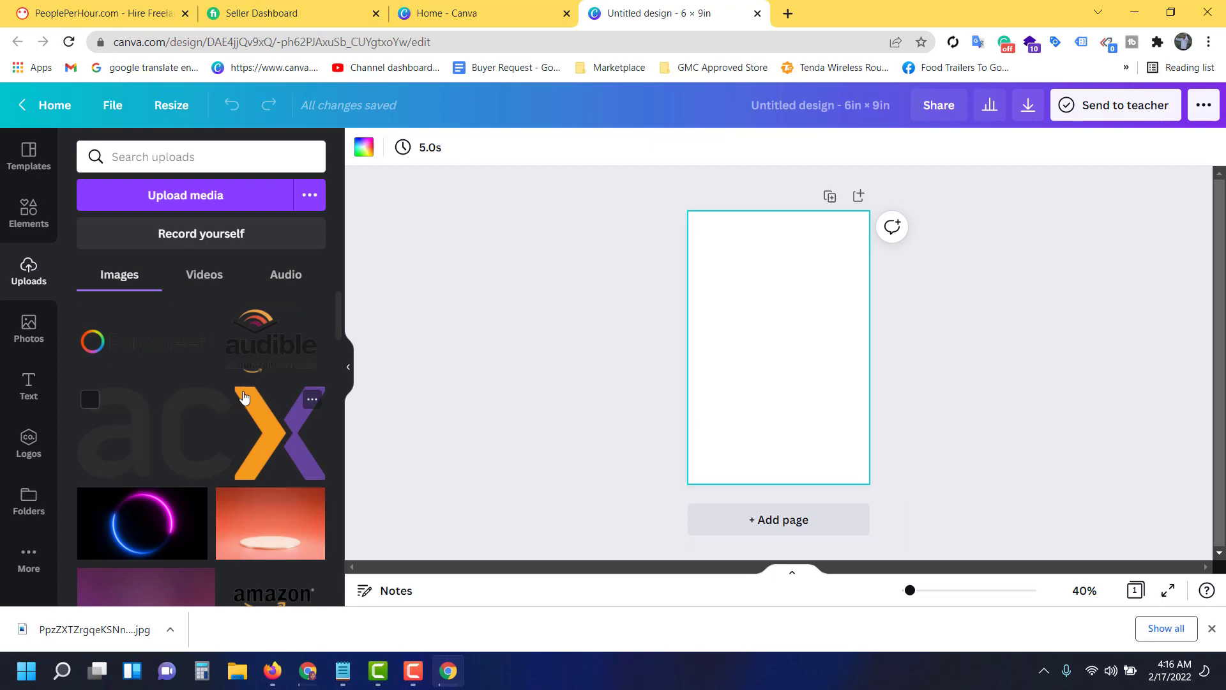
Upload the downloaded sunflower landscape JPG to Canva and place it on the page
{"action": "left_click", "coordinate": [105, 626]}
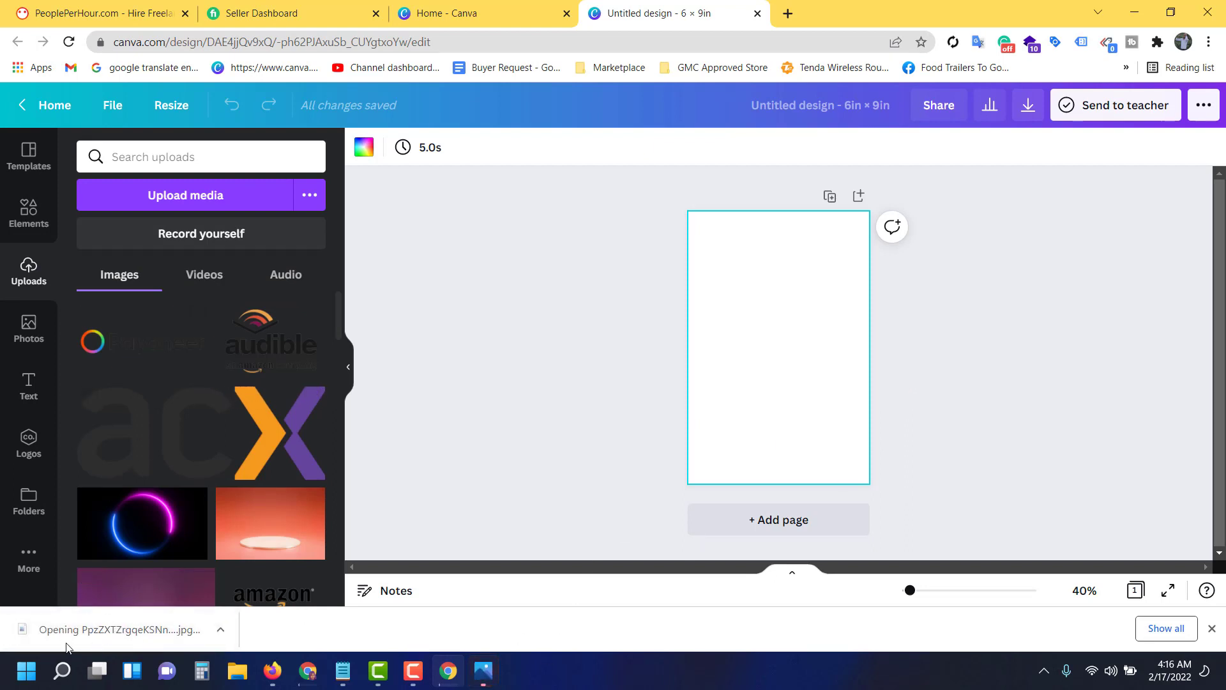
{"action": "left_click_drag", "start_coordinate": [80, 627], "coordinate": [168, 339]}
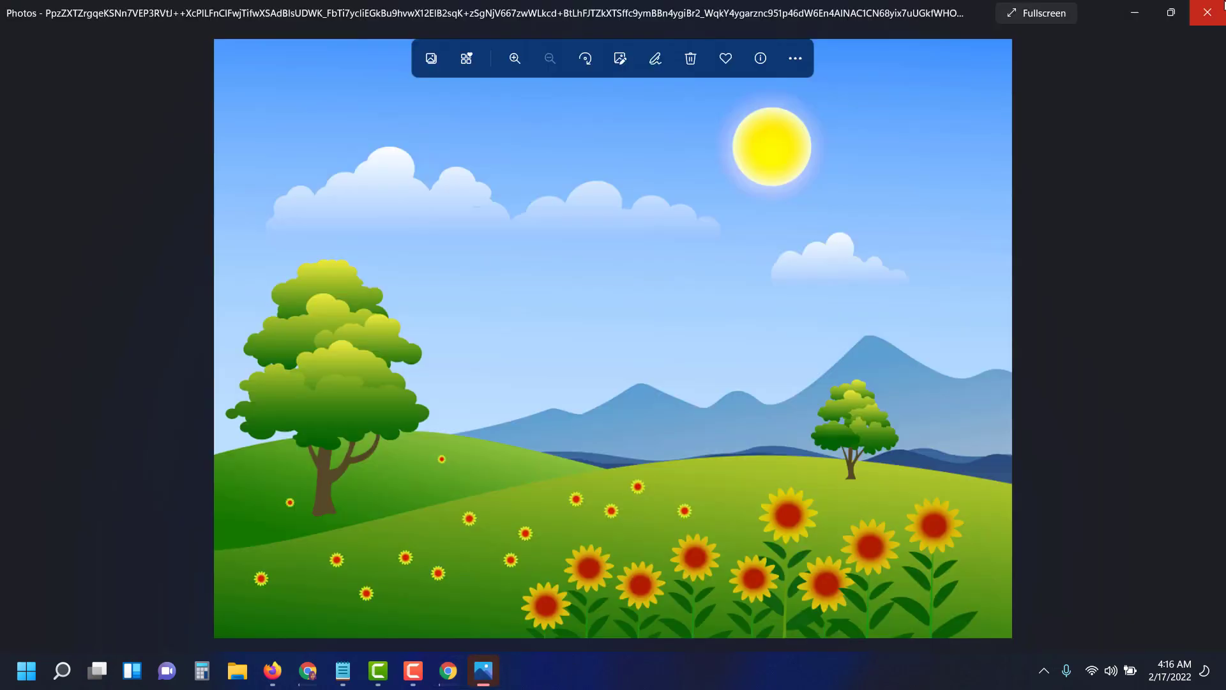
{"action": "left_click", "coordinate": [1207, 12]}
{"action": "mouse_move", "coordinate": [134, 345]}
{"action": "left_mouse_down"}
{"action": "mouse_move", "coordinate": [780, 291]}
{"action": "mouse_move", "coordinate": [733, 264]}
{"action": "left_mouse_up"}
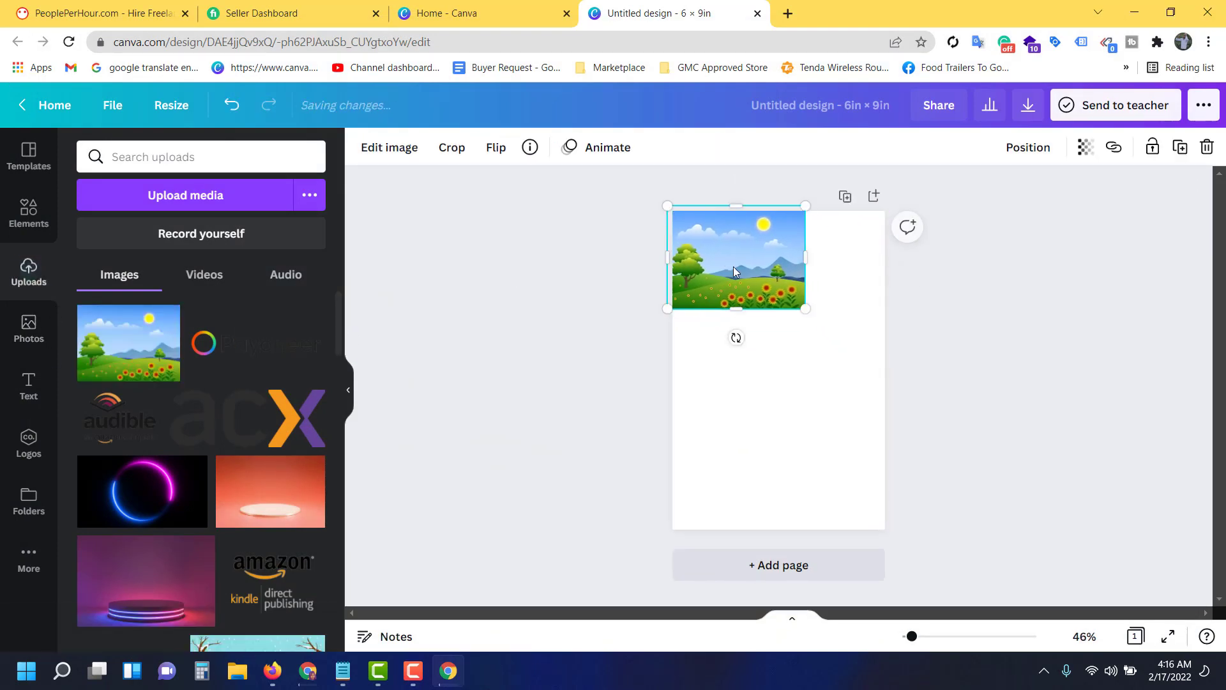
Enlarge the landscape image past the page edges and crop it to fill the frame
{"action": "left_click_drag", "start_coordinate": [807, 313], "coordinate": [1016, 638]}
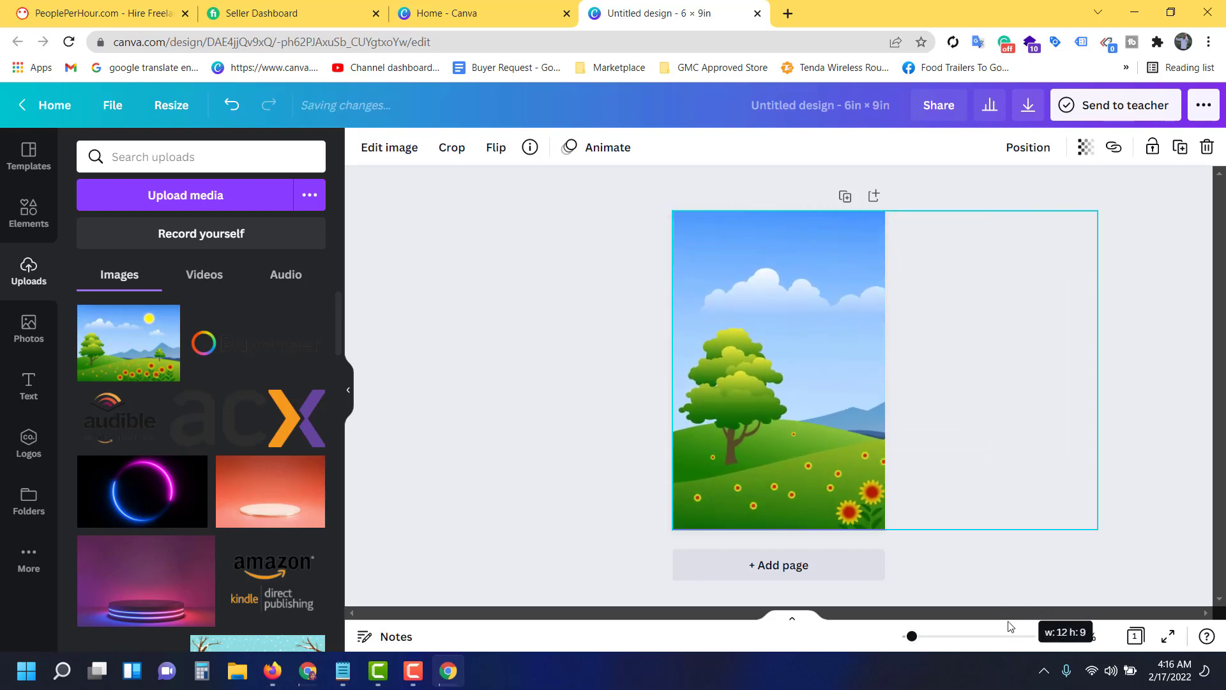
{"action": "left_click_drag", "start_coordinate": [843, 444], "coordinate": [624, 442]}
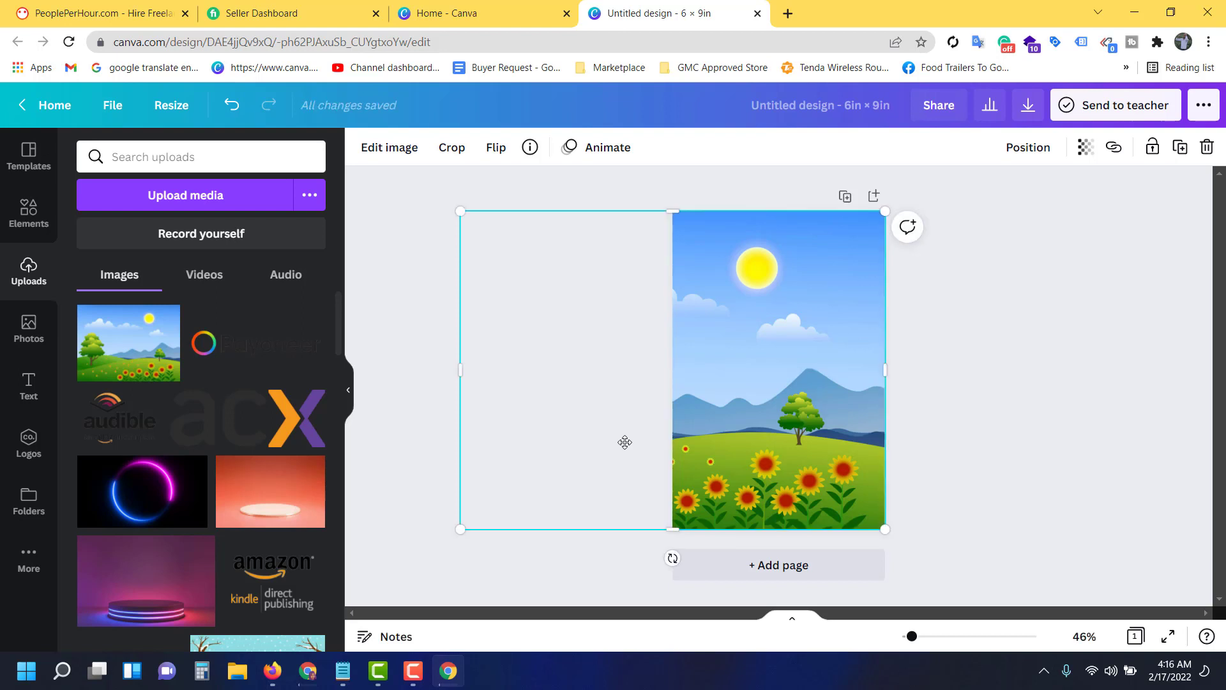
{"action": "left_click", "coordinate": [1044, 381]}
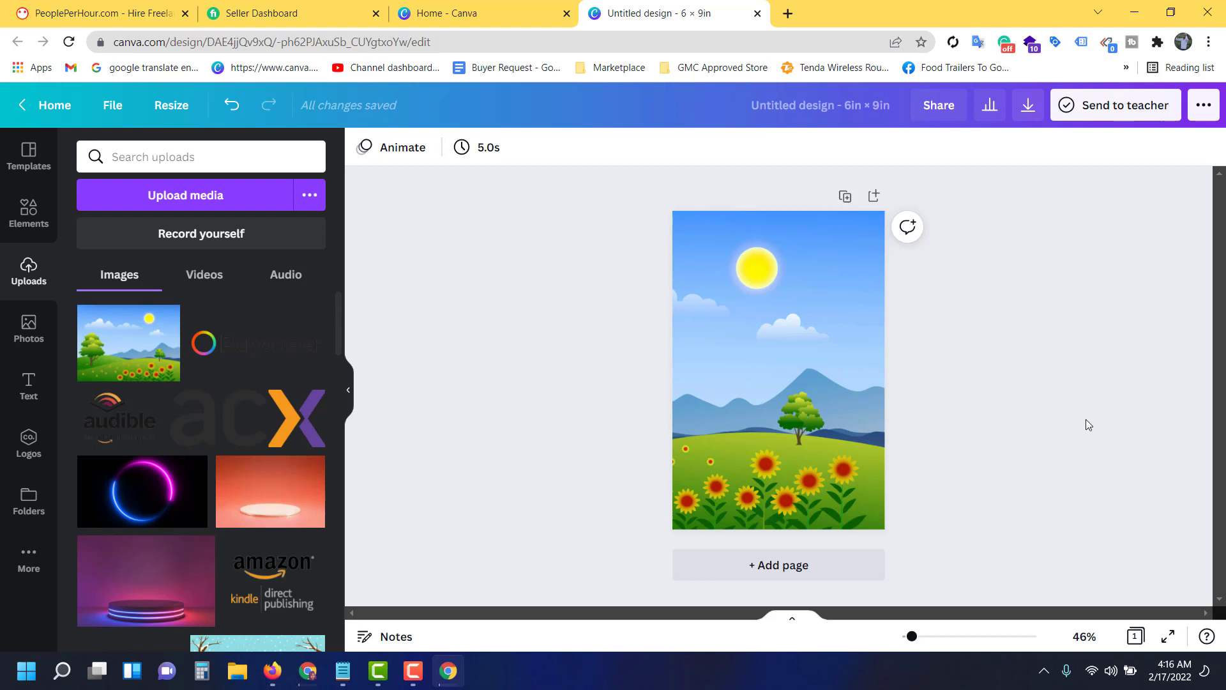
{"action": "left_click", "coordinate": [776, 371]}
{"action": "double_click", "coordinate": [807, 297]}
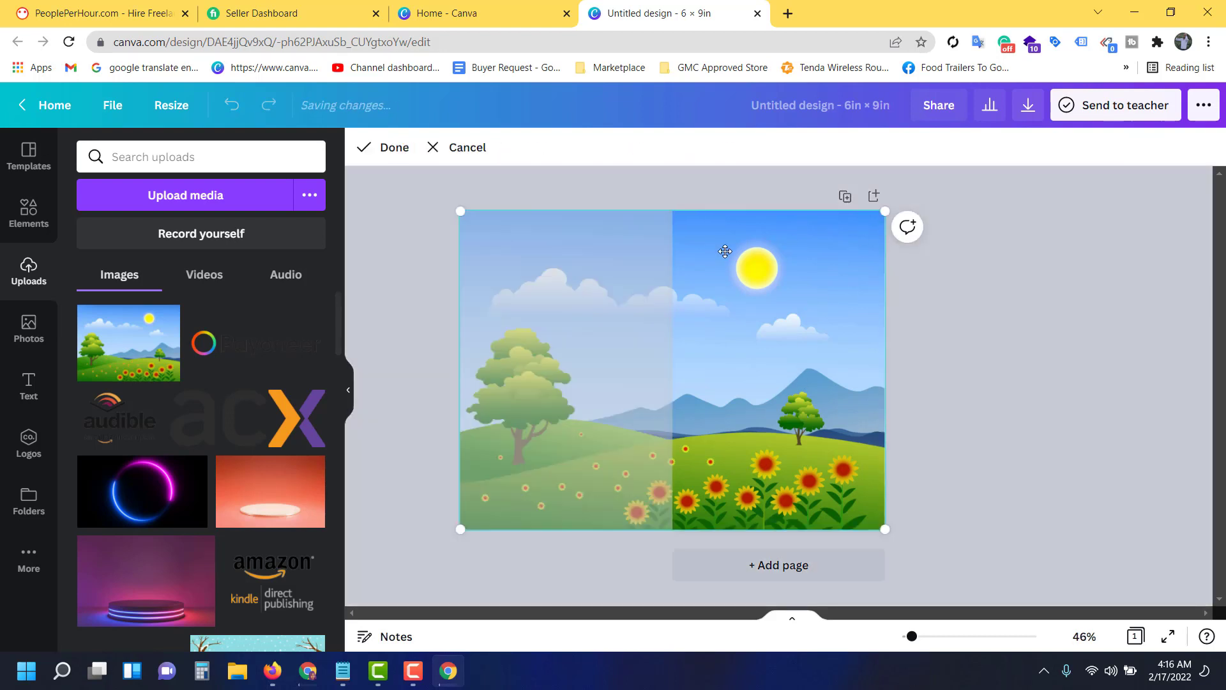
{"action": "left_click_drag", "start_coordinate": [460, 211], "coordinate": [359, 175]}
{"action": "left_click_drag", "start_coordinate": [694, 345], "coordinate": [691, 379]}
{"action": "left_click", "coordinate": [1131, 332]}
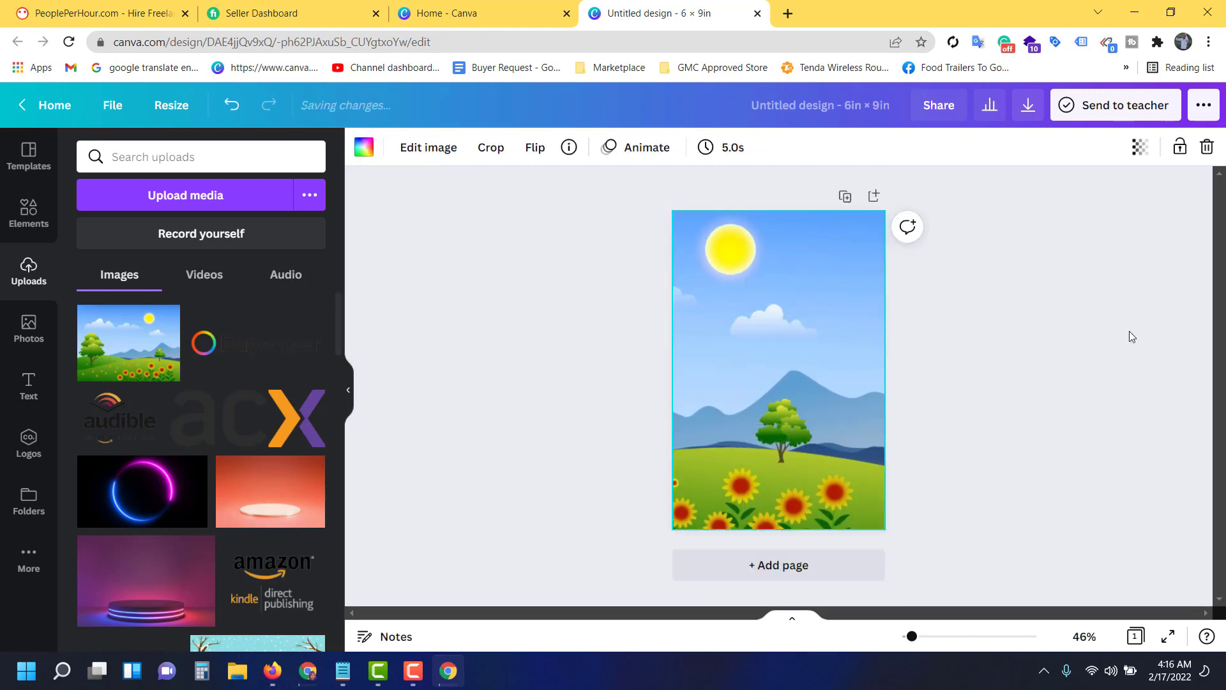
Re-crop the image to frame the sun, tree and sunflower field on the page
{"action": "double_click", "coordinate": [799, 340]}
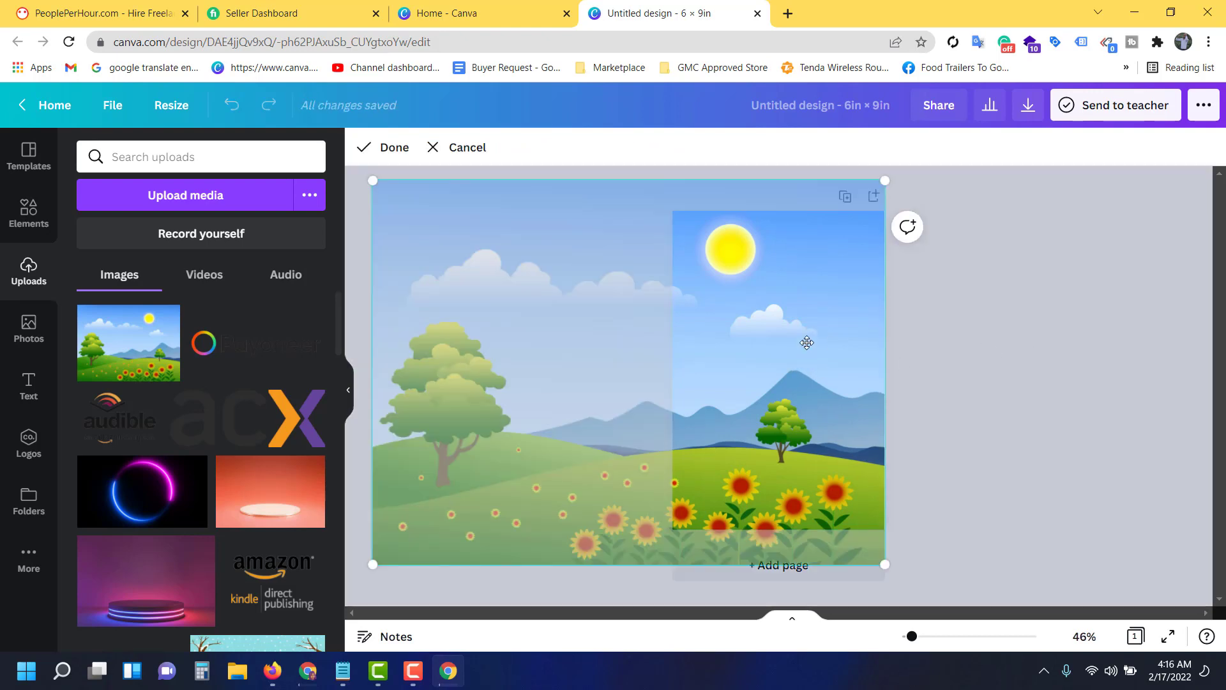
{"action": "left_click_drag", "start_coordinate": [808, 342], "coordinate": [735, 311]}
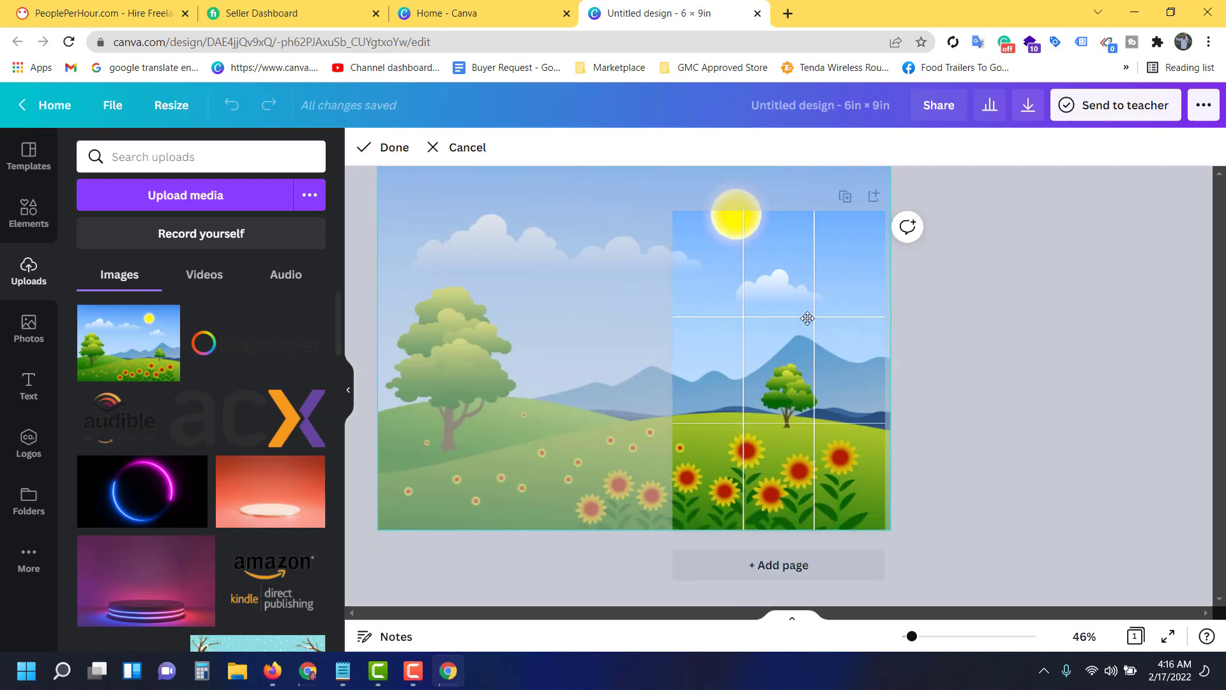
{"action": "left_click", "coordinate": [1057, 324]}
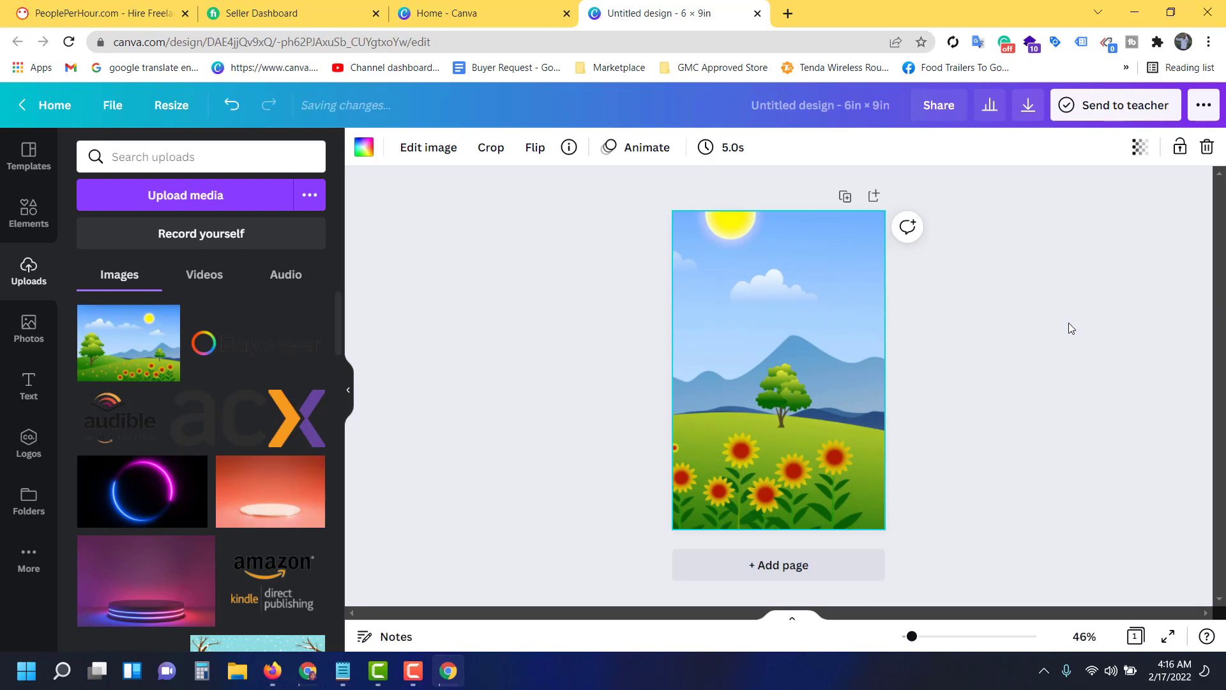
{"action": "double_click", "coordinate": [725, 367]}
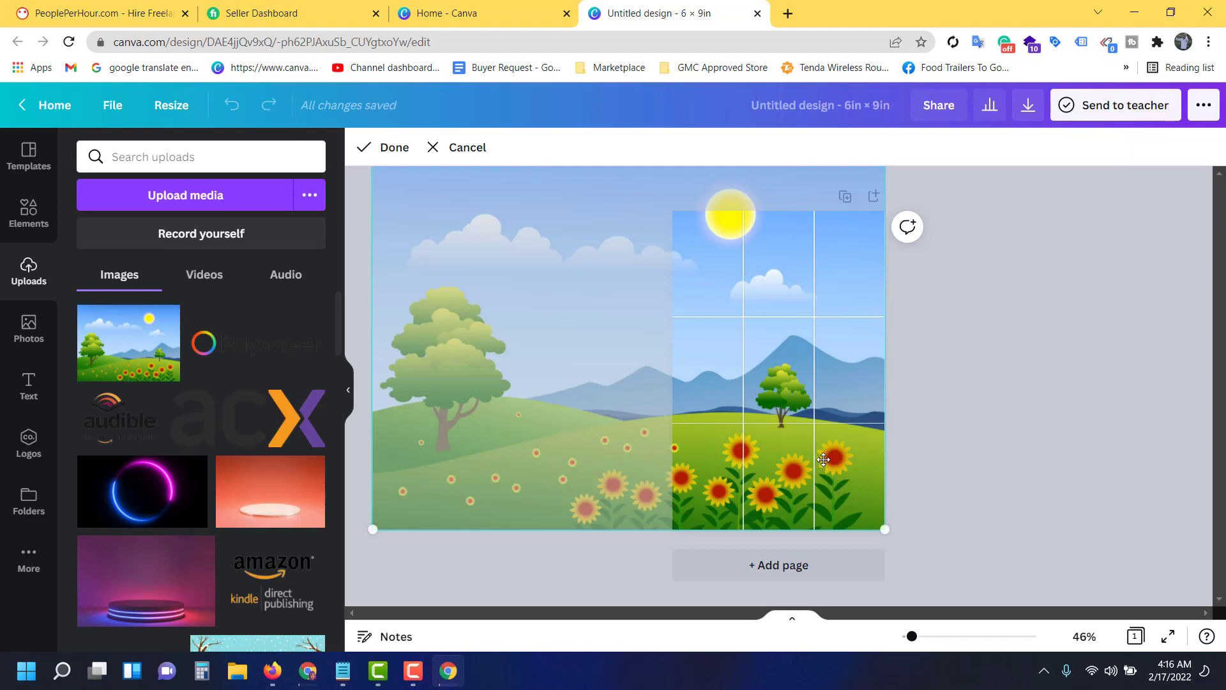
{"action": "left_click_drag", "start_coordinate": [824, 460], "coordinate": [835, 521]}
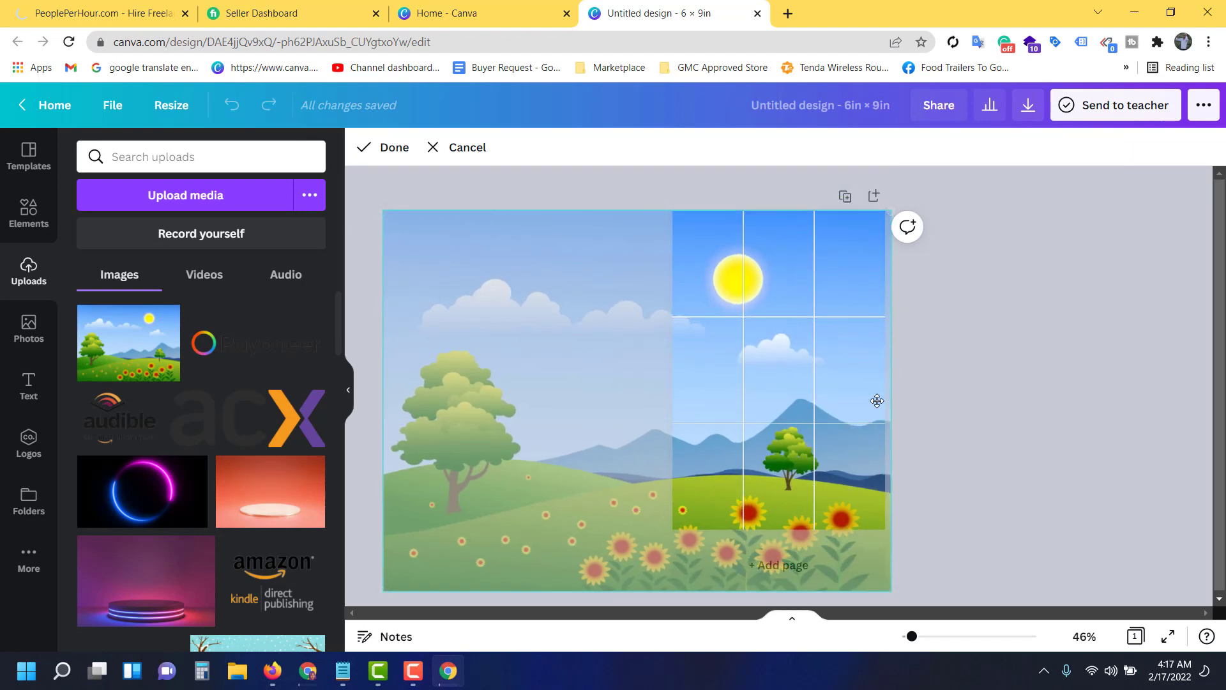
{"action": "left_click_drag", "start_coordinate": [894, 588], "coordinate": [845, 525]}
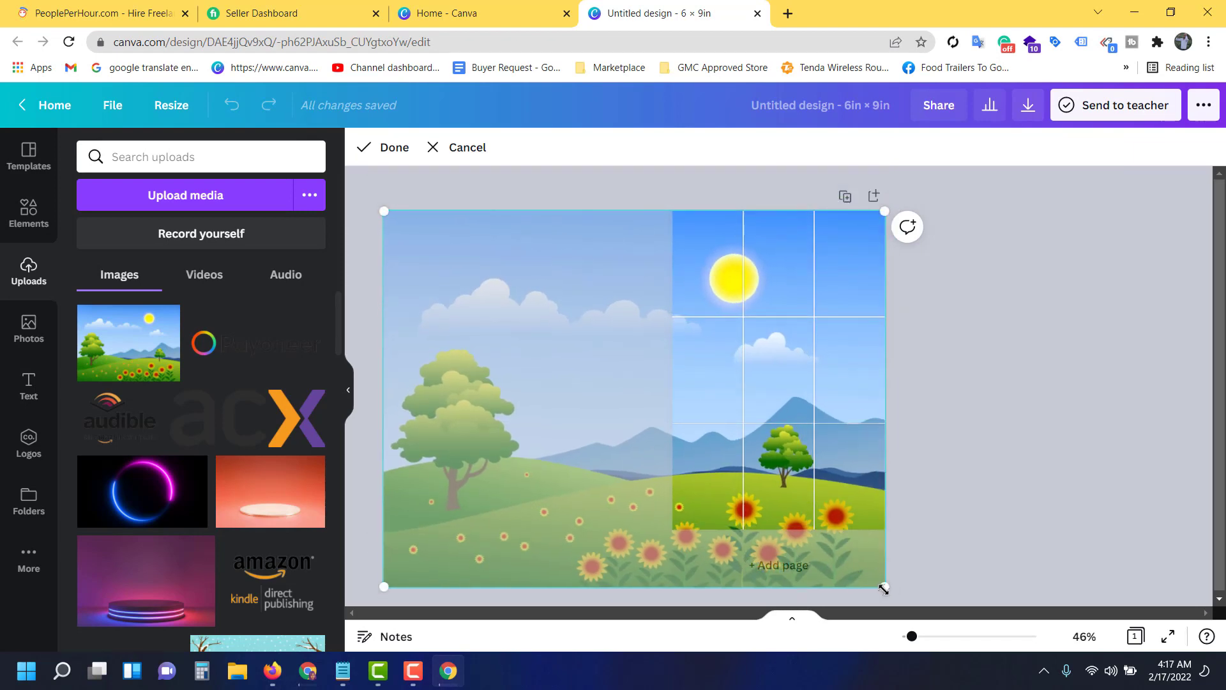
{"action": "left_click_drag", "start_coordinate": [850, 475], "coordinate": [908, 450]}
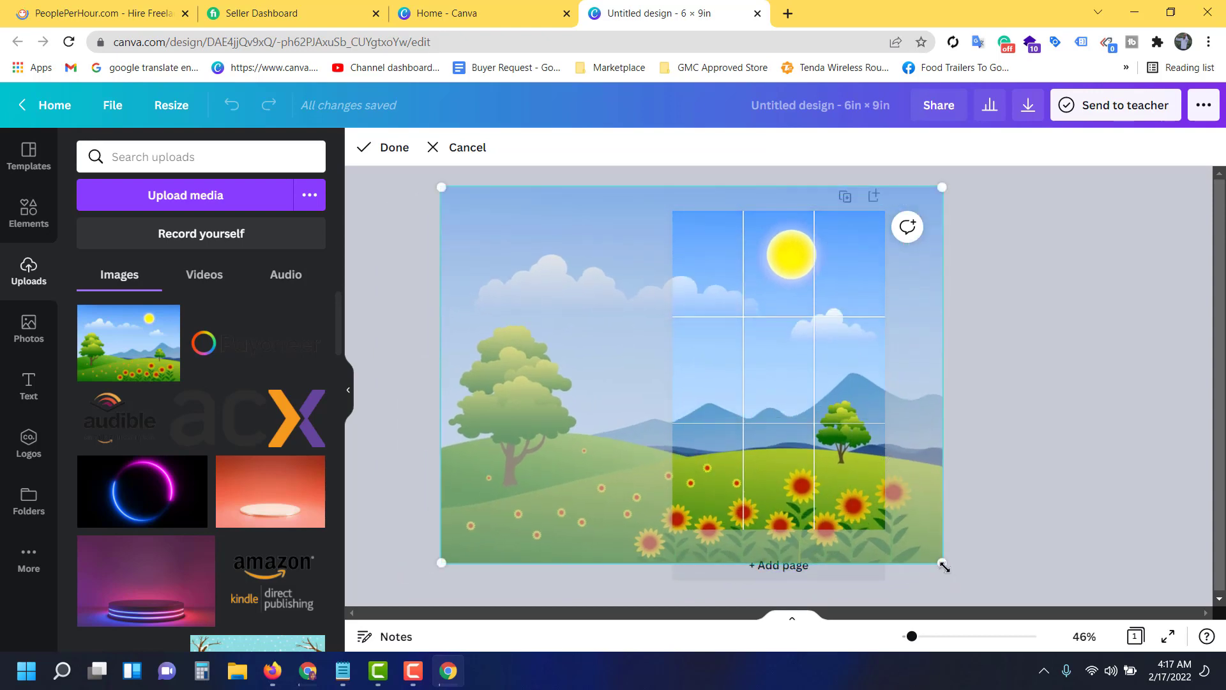
{"action": "left_click_drag", "start_coordinate": [946, 566], "coordinate": [898, 529]}
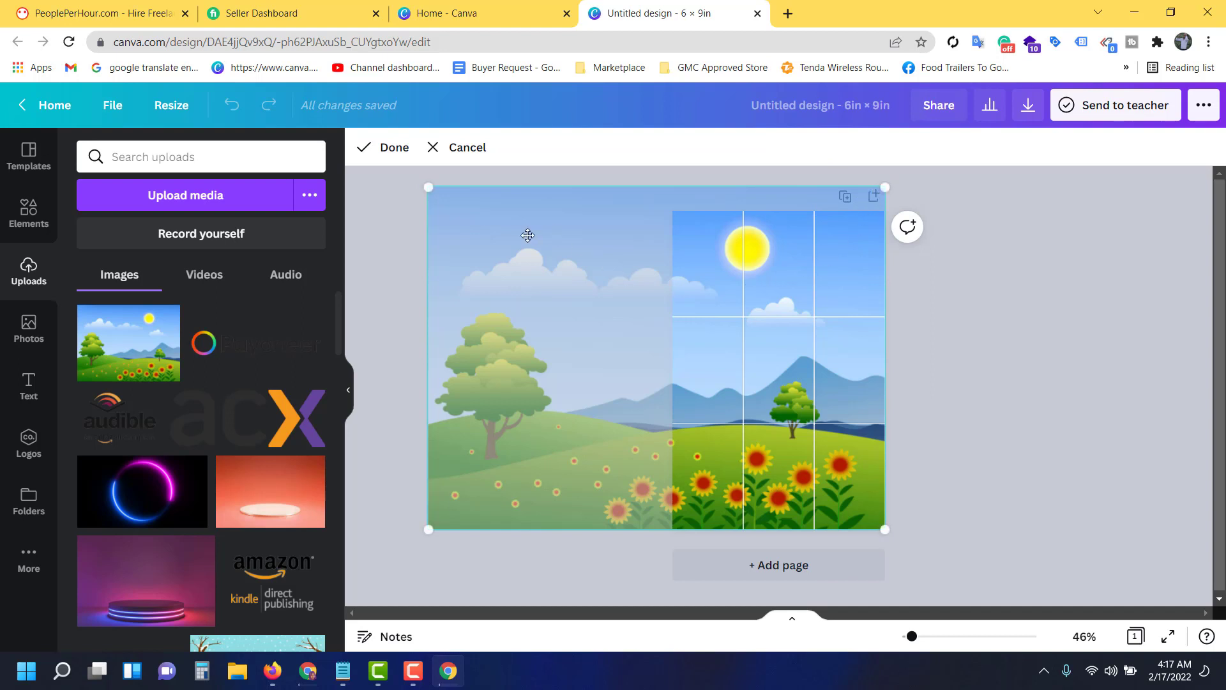
{"action": "left_click_drag", "start_coordinate": [418, 190], "coordinate": [465, 223]}
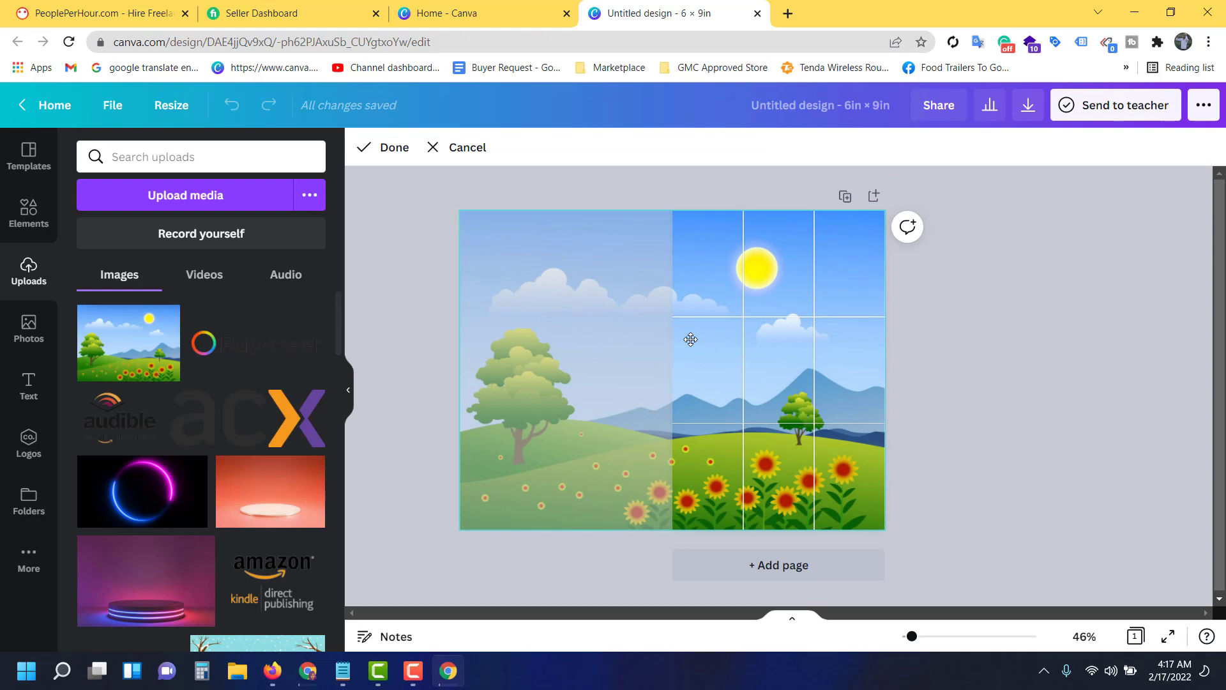
{"action": "left_click", "coordinate": [941, 334]}
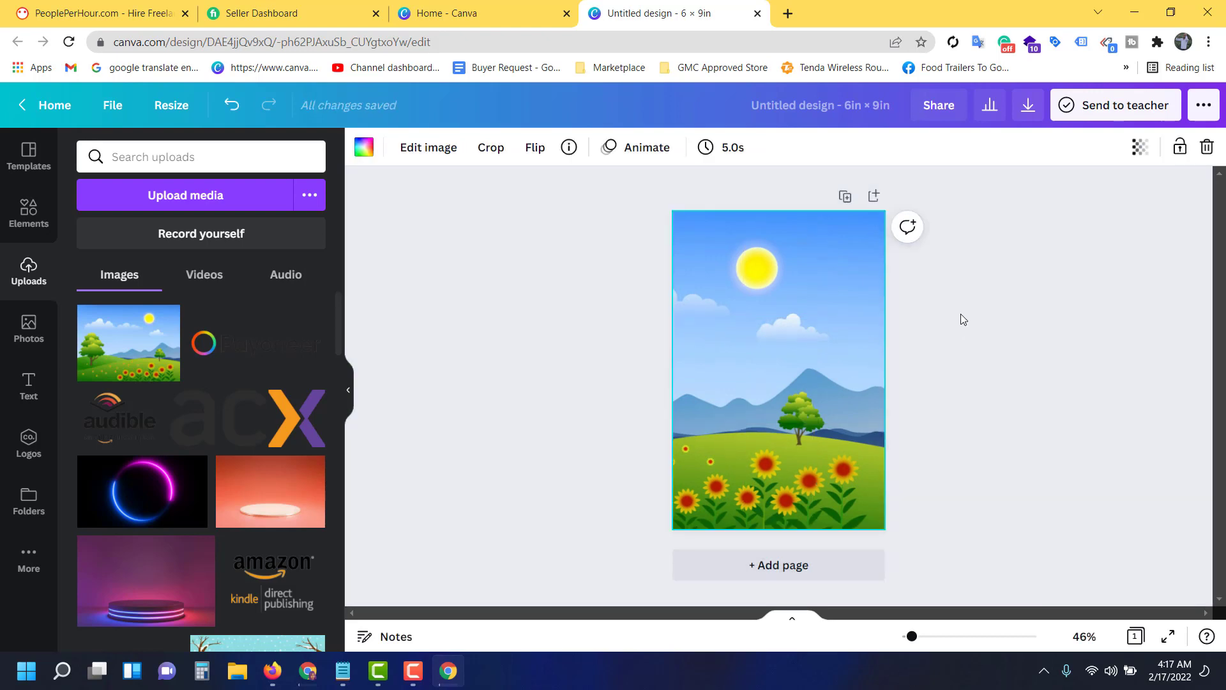
{"action": "mouse_move", "coordinate": [342, 671]}
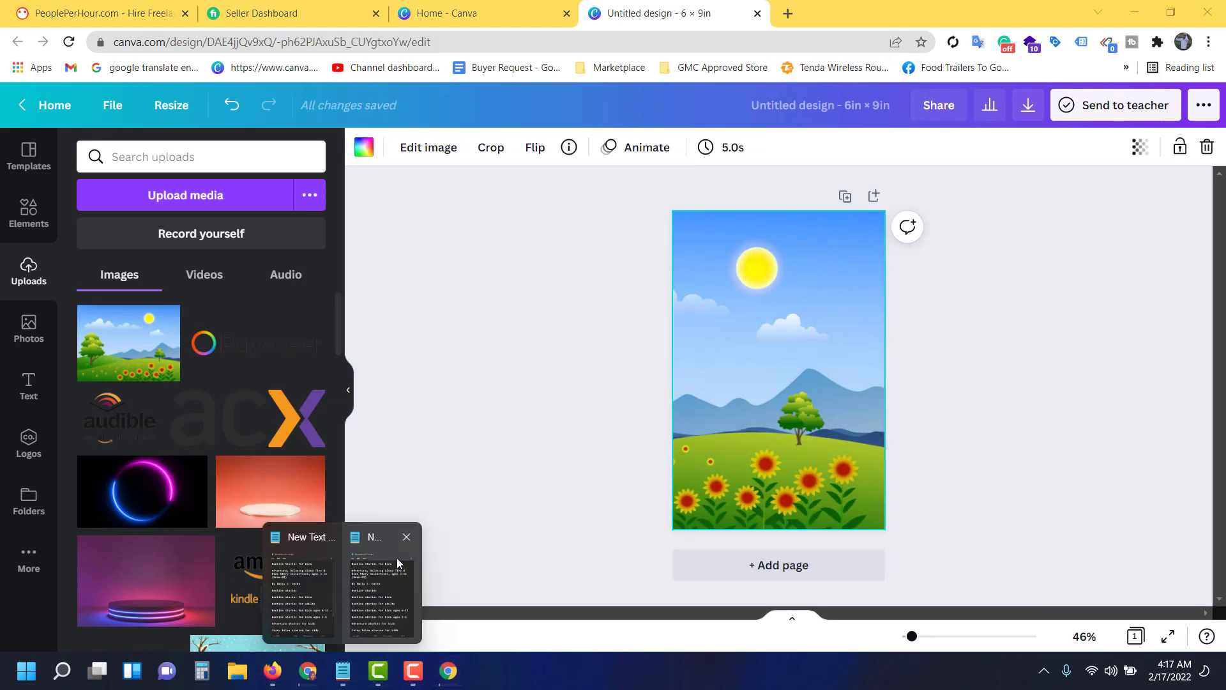
Paste the title 'Bedtime Stories For Kids' from Notepad and size it on two lines at the top
{"action": "left_click", "coordinate": [413, 538]}
{"action": "left_click", "coordinate": [348, 584]}
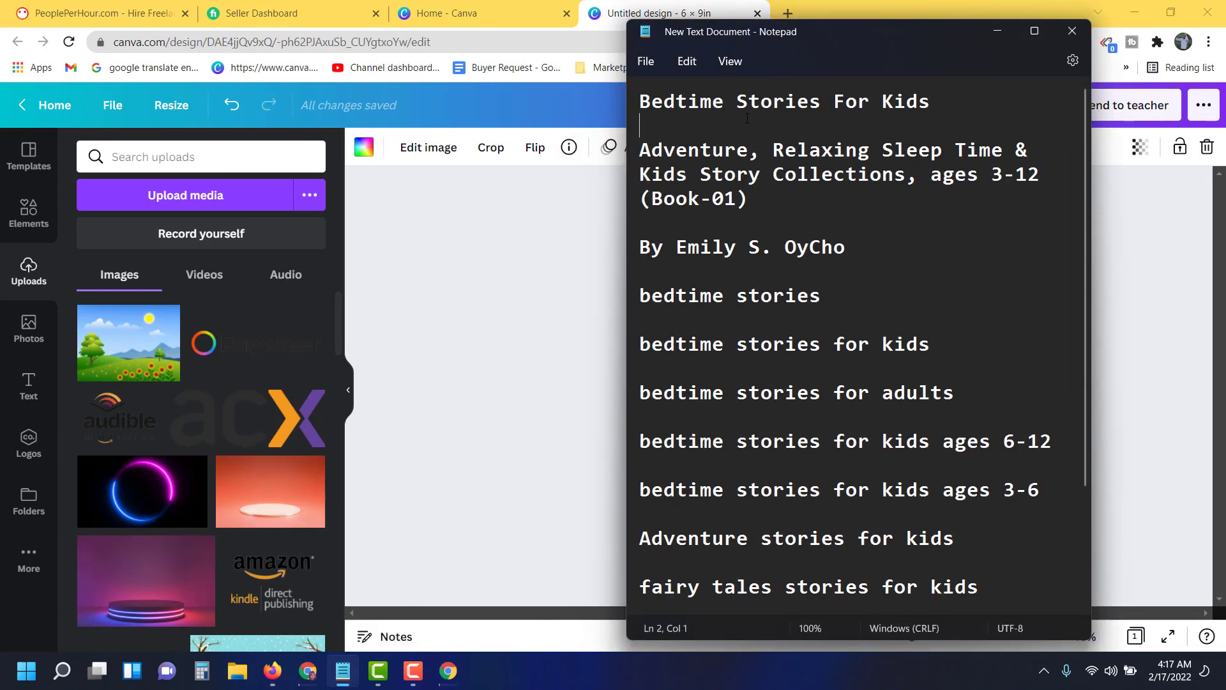
{"action": "left_click_drag", "start_coordinate": [950, 101], "coordinate": [553, 102]}
{"action": "key", "text": "ctrl+c"}
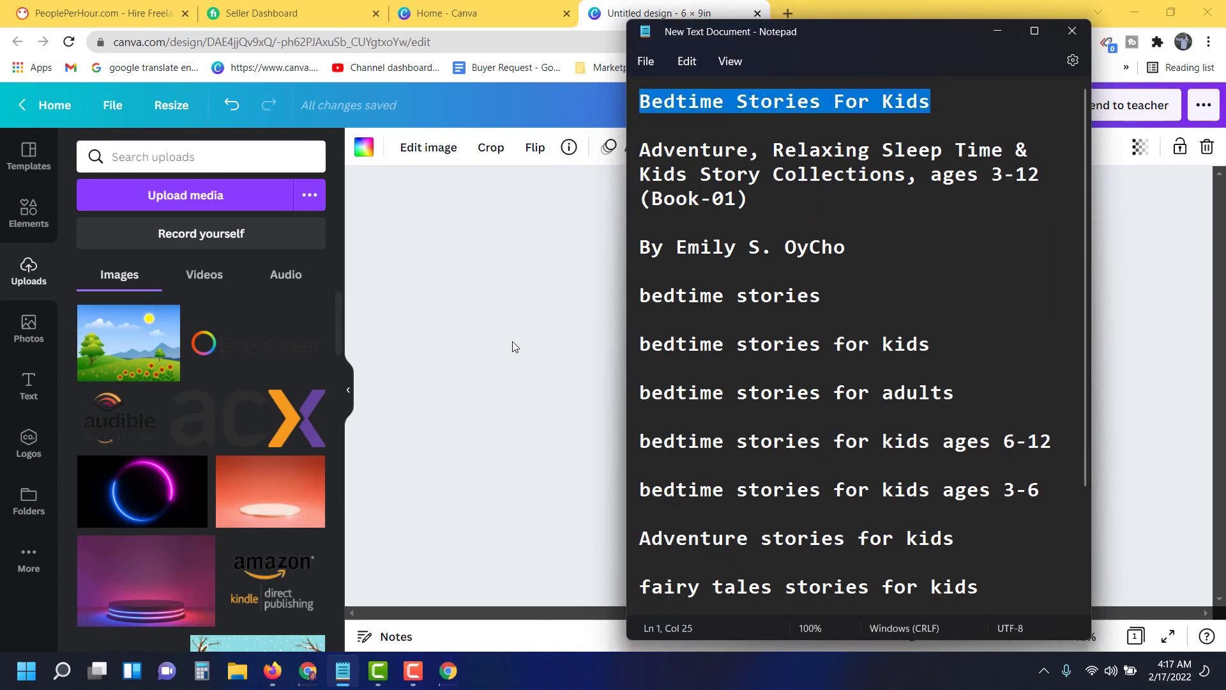
{"action": "left_click", "coordinate": [513, 342]}
{"action": "left_click", "coordinate": [860, 287]}
{"action": "key", "text": "ctrl+v"}
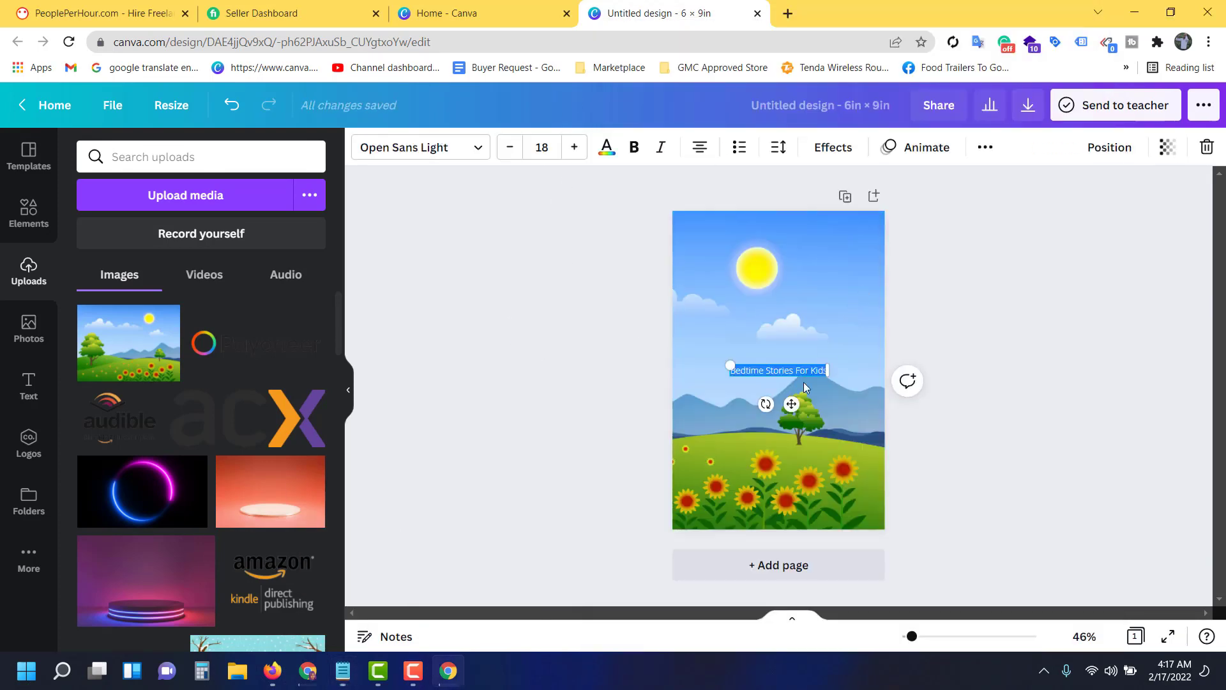
{"action": "left_click_drag", "start_coordinate": [827, 375], "coordinate": [926, 393]}
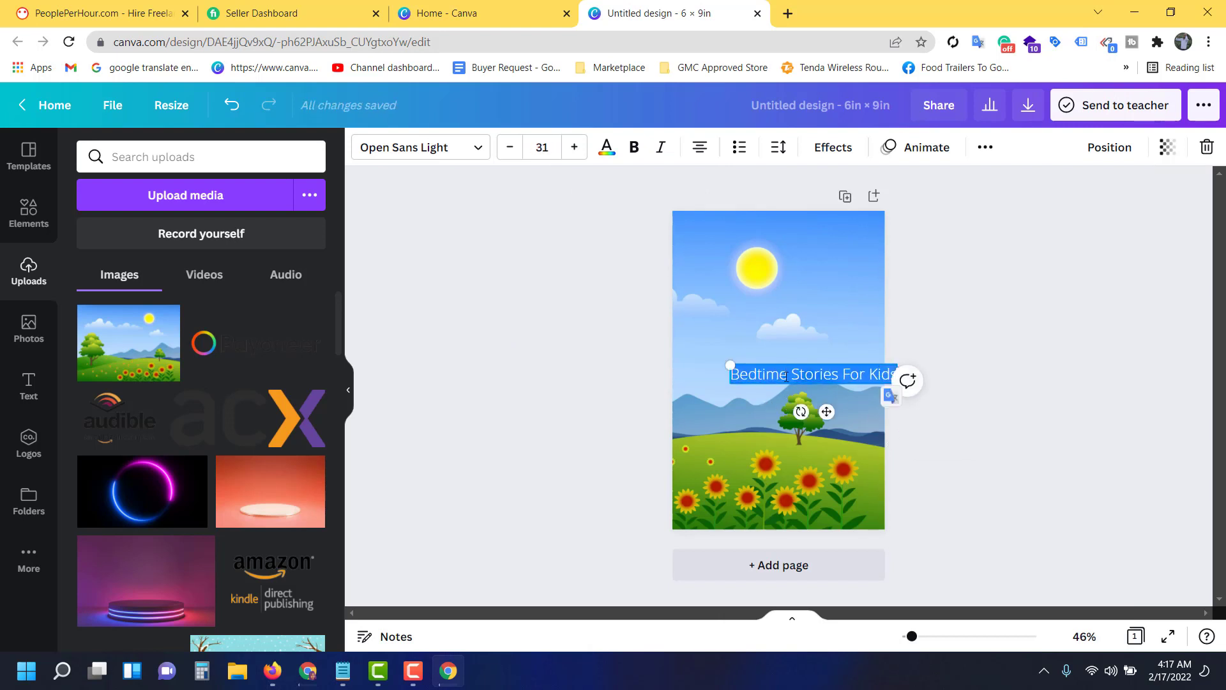
{"action": "left_click_drag", "start_coordinate": [827, 409], "coordinate": [798, 351]}
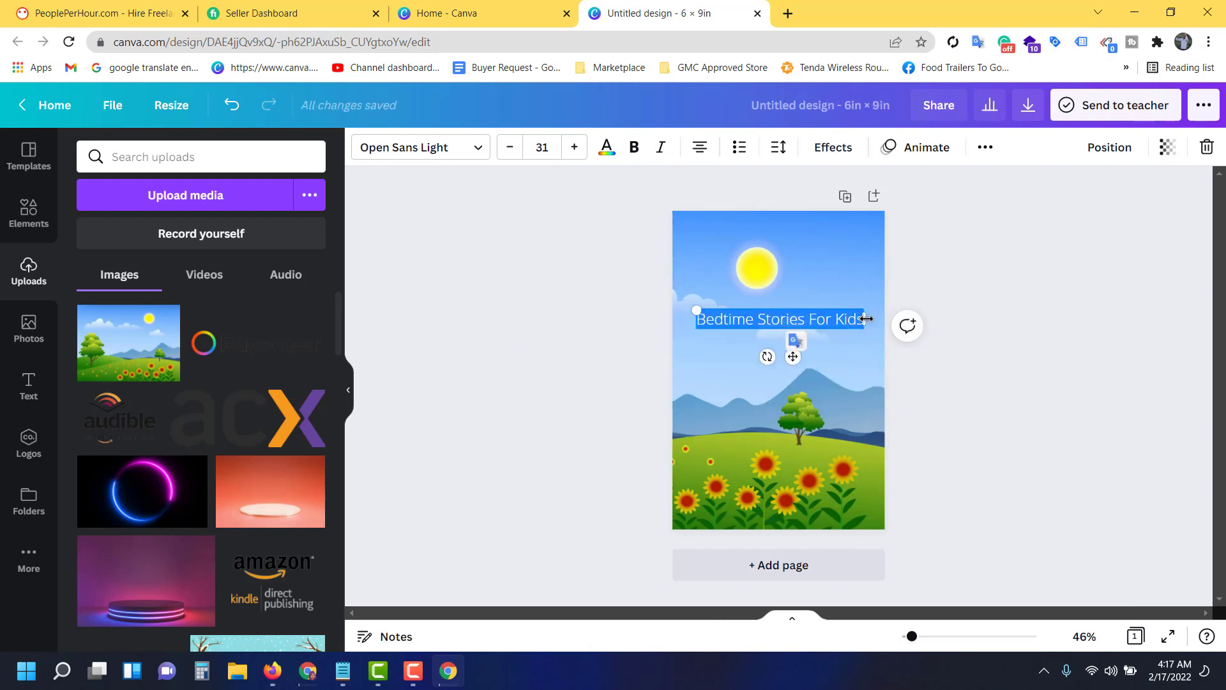
{"action": "mouse_move", "coordinate": [871, 317]}
{"action": "left_mouse_down"}
{"action": "mouse_move", "coordinate": [765, 321]}
{"action": "mouse_move", "coordinate": [803, 339]}
{"action": "left_mouse_up"}
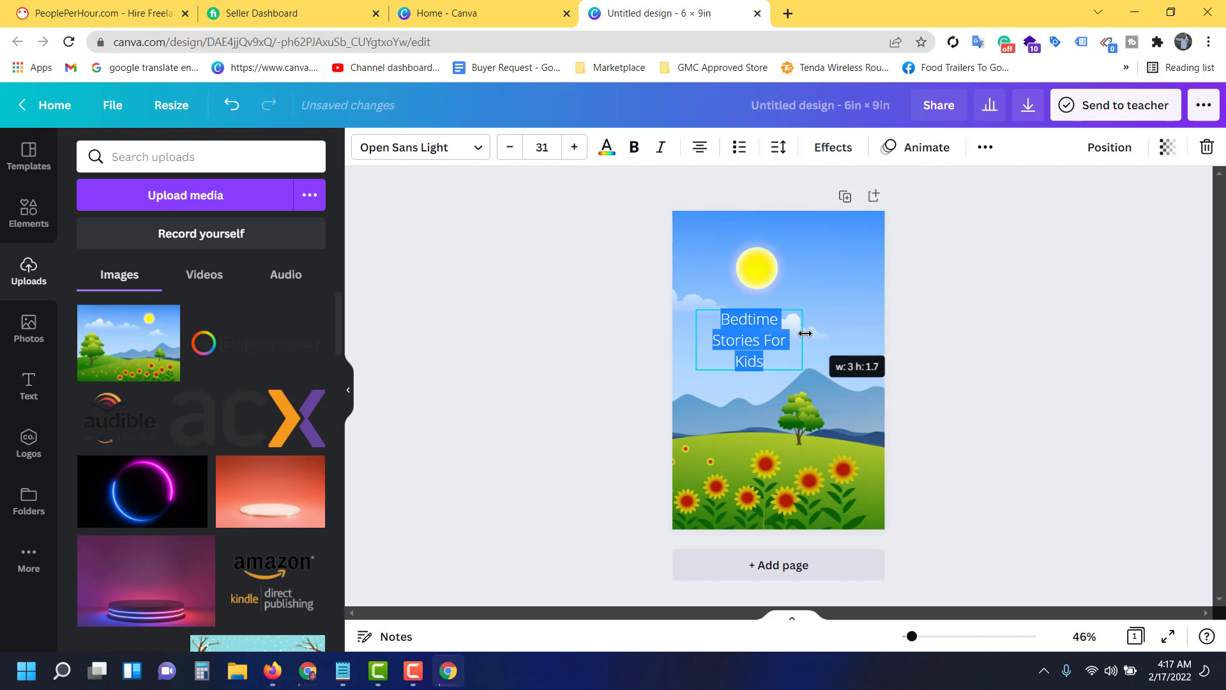
{"action": "left_click", "coordinate": [772, 343]}
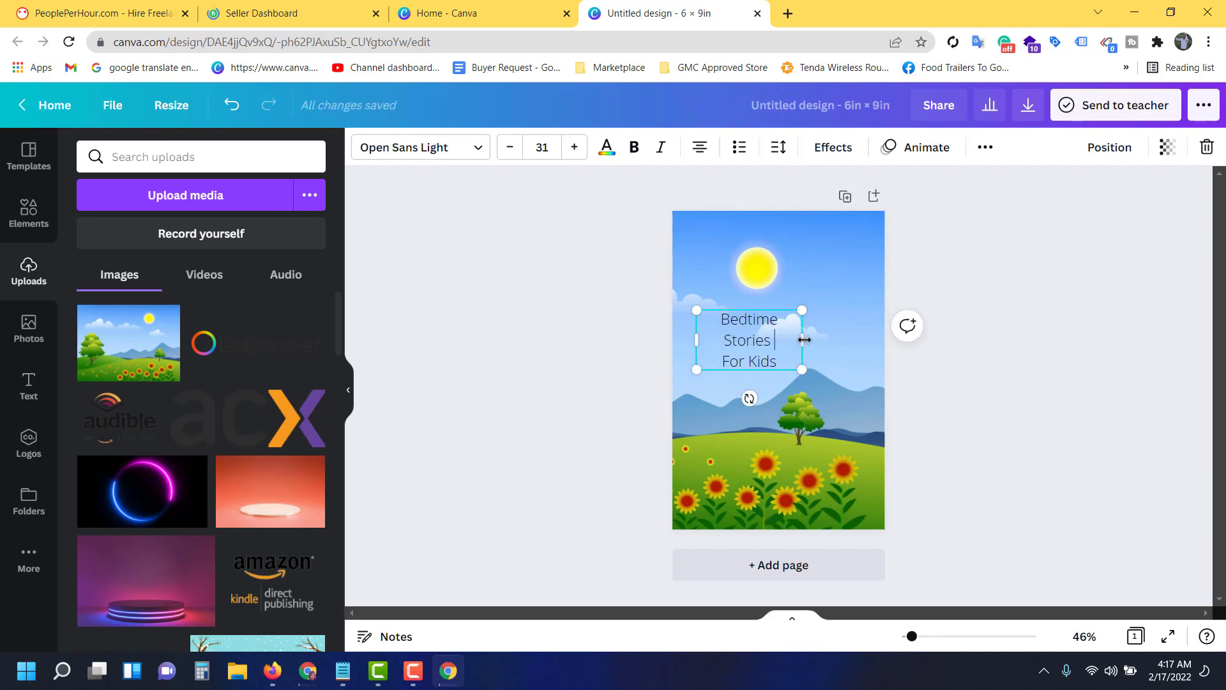
{"action": "mouse_move", "coordinate": [802, 338]}
{"action": "left_mouse_down"}
{"action": "mouse_move", "coordinate": [840, 318]}
{"action": "mouse_move", "coordinate": [798, 246]}
{"action": "left_mouse_up"}
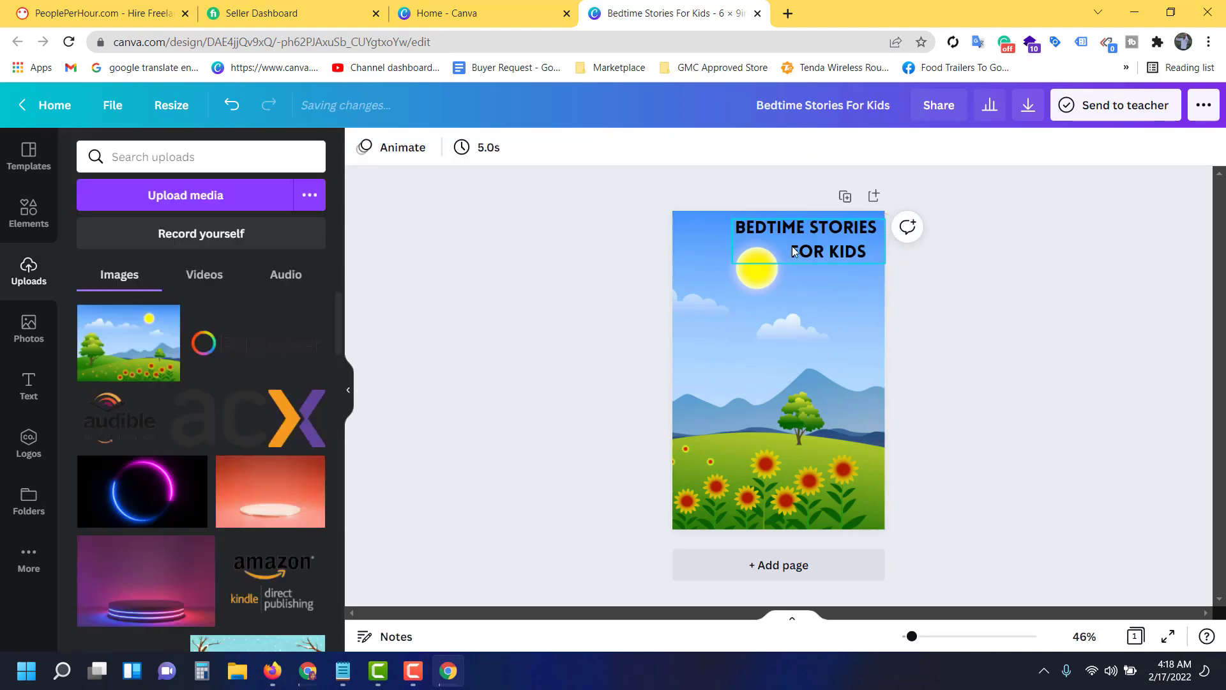
Set the title font to Lovelo and its colour to black
{"action": "left_click", "coordinate": [826, 245]}
{"action": "left_click", "coordinate": [957, 290]}
{"action": "left_click", "coordinate": [799, 243]}
{"action": "left_click", "coordinate": [420, 147]}
{"action": "left_click", "coordinate": [606, 147]}
{"action": "left_click", "coordinate": [93, 230]}
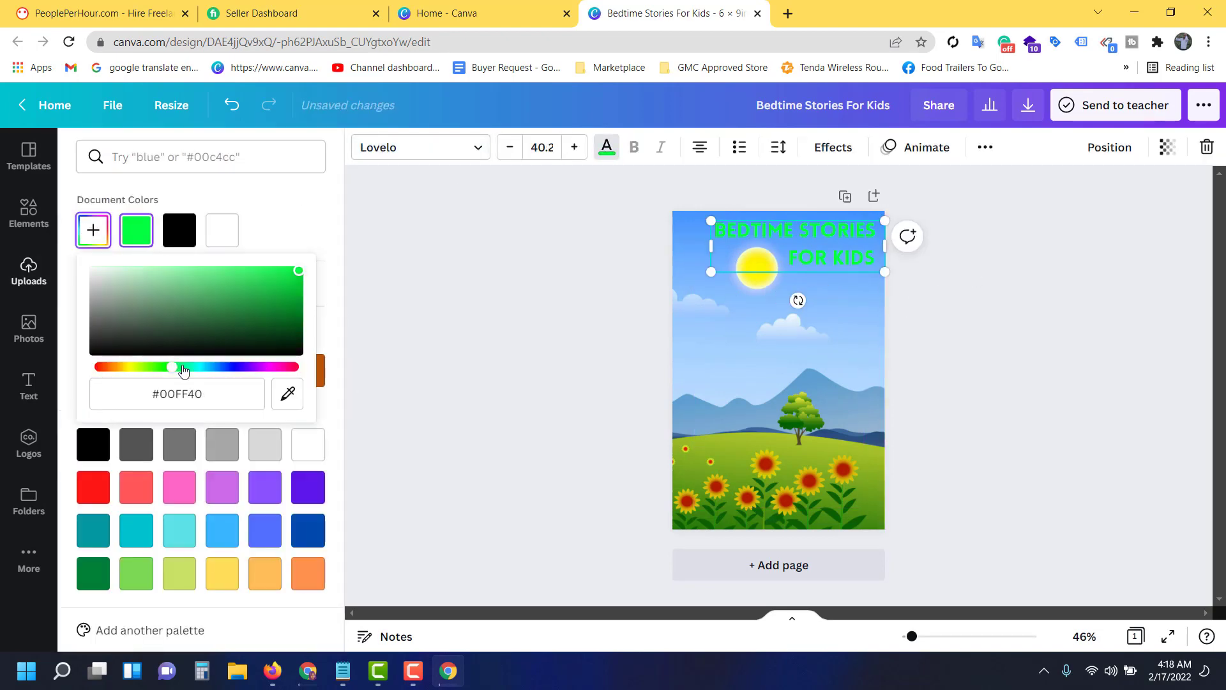
{"action": "left_click_drag", "start_coordinate": [178, 366], "coordinate": [209, 374]}
{"action": "left_click", "coordinate": [178, 230]}
Paste the ages 3-12 subtitle, set it in Calgary, and place it below the sun
{"action": "key", "text": "alt+Tab"}
{"action": "key", "text": "ctrl+c"}
{"action": "key", "text": "alt+Tab"}
{"action": "key", "text": "ctrl+v"}
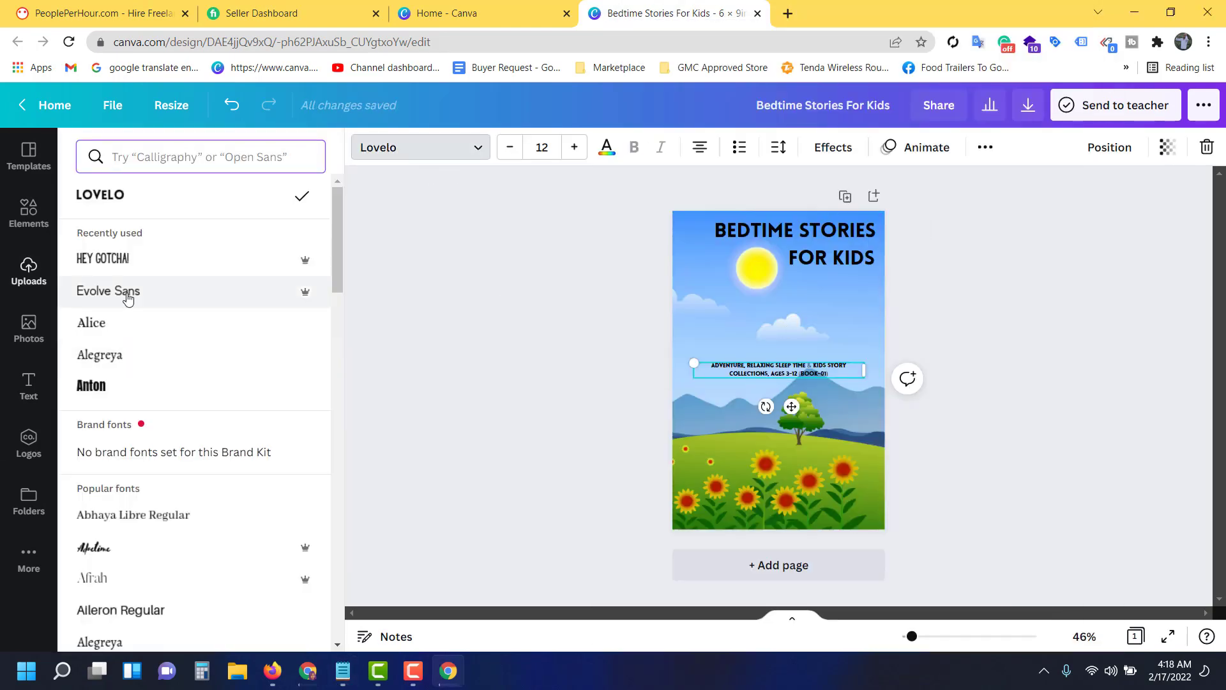
{"action": "left_click", "coordinate": [95, 254]}
{"action": "scroll", "coordinate": [145, 314], "scroll_direction": "down", "scroll_amount": 10}
{"action": "left_click", "coordinate": [127, 314]}
{"action": "left_click_drag", "start_coordinate": [858, 371], "coordinate": [867, 391]}
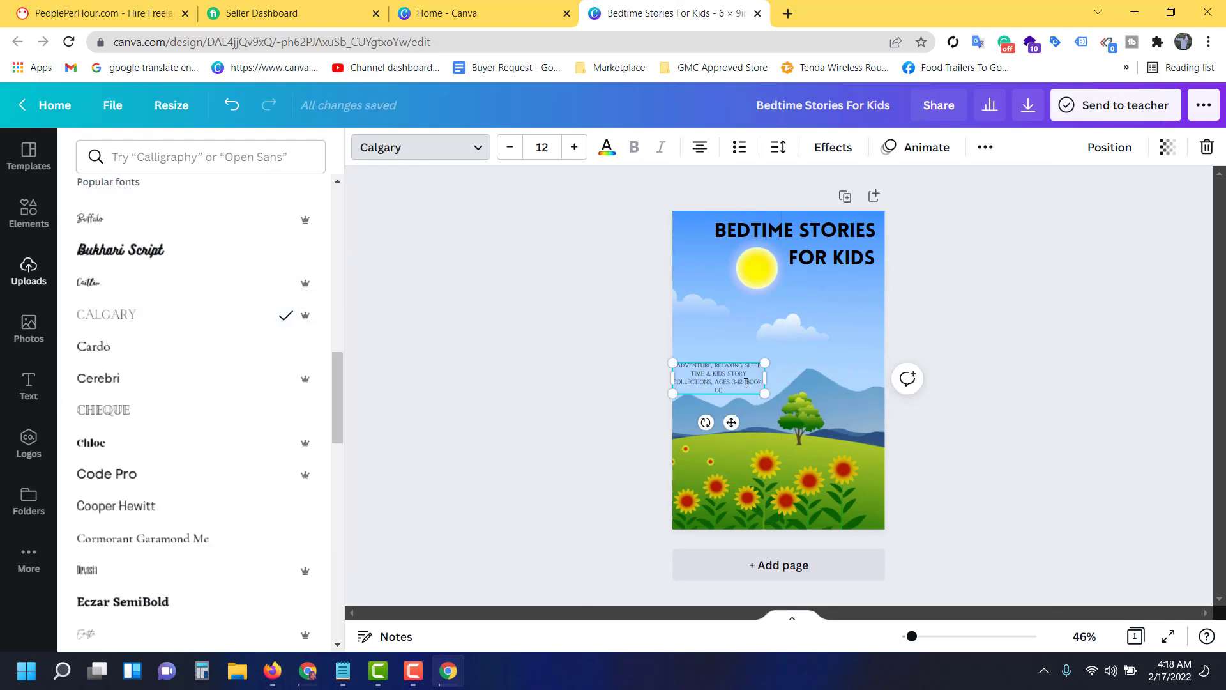
{"action": "left_click_drag", "start_coordinate": [791, 396], "coordinate": [791, 350]}
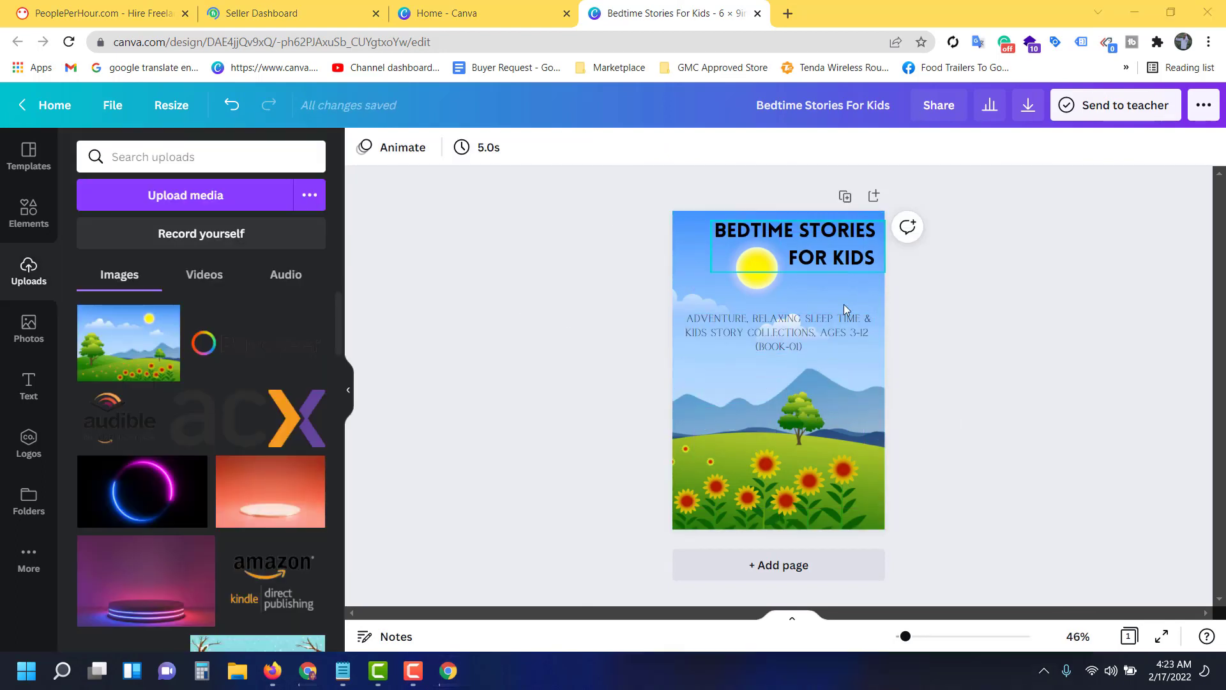
Download the cover as a JPG at size 3× (4000 × 6000 px) and quality 100
{"action": "left_click", "coordinate": [1028, 106]}
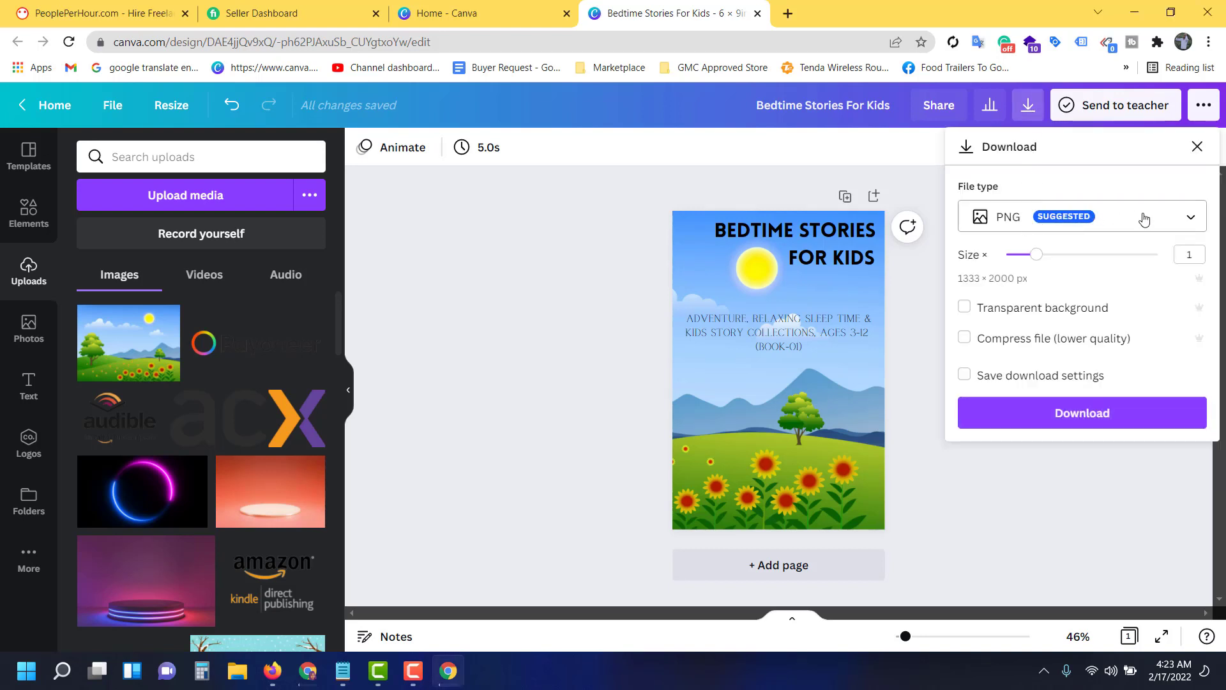
{"action": "left_click", "coordinate": [1144, 219]}
{"action": "left_click", "coordinate": [1027, 276]}
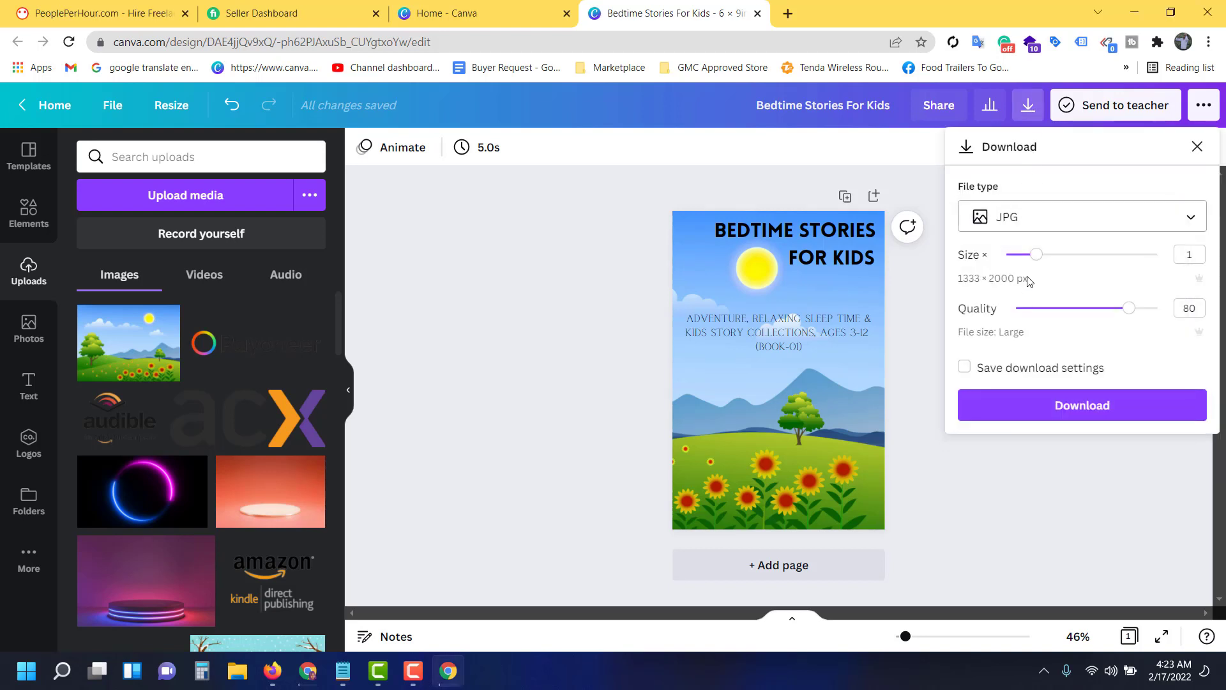
{"action": "left_click", "coordinate": [1037, 415]}
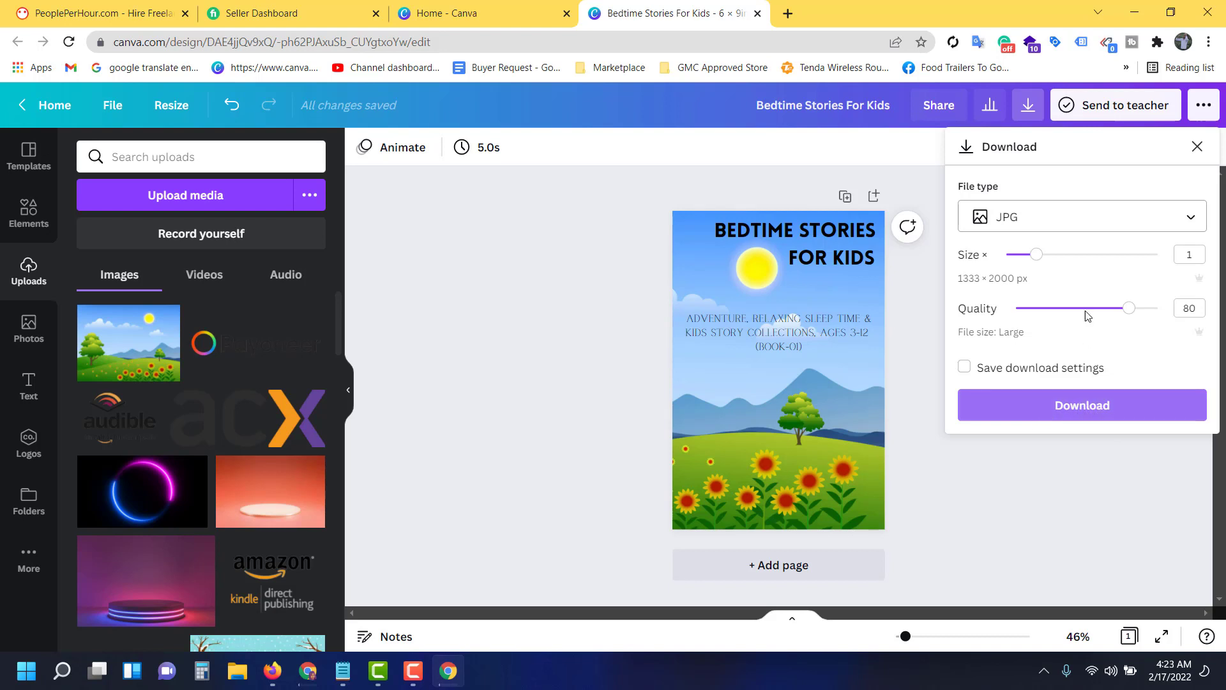
{"action": "left_click_drag", "start_coordinate": [1037, 255], "coordinate": [1158, 255]}
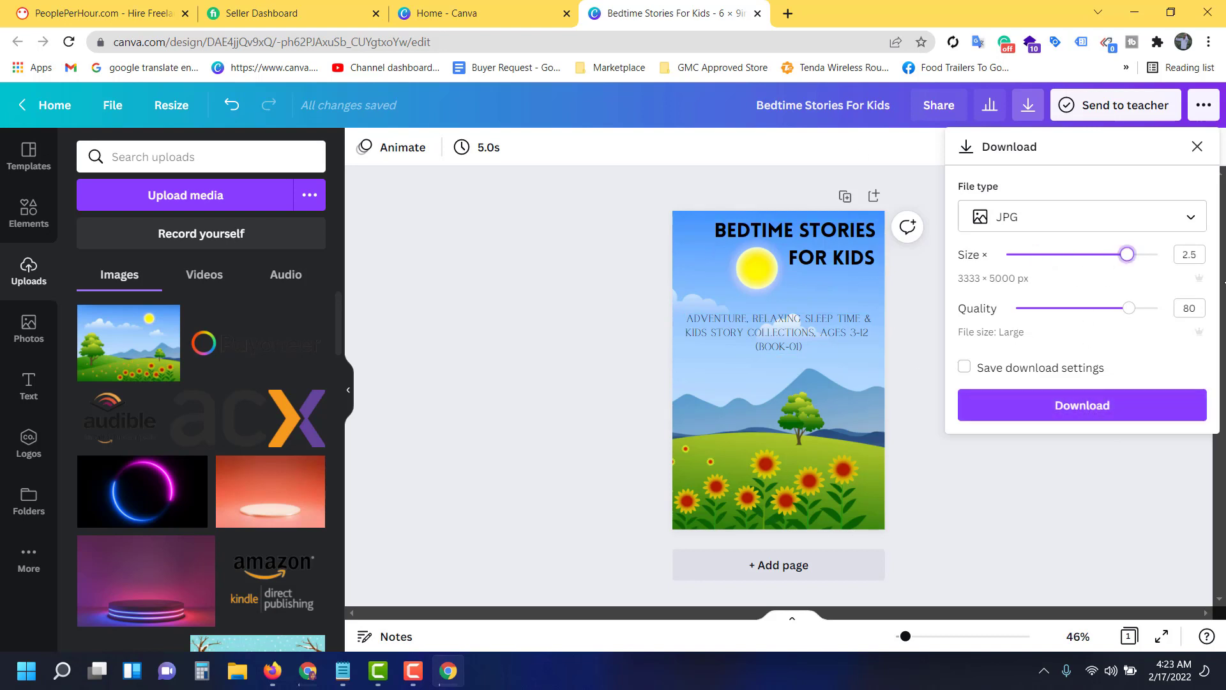
{"action": "left_click_drag", "start_coordinate": [1129, 308], "coordinate": [1159, 308]}
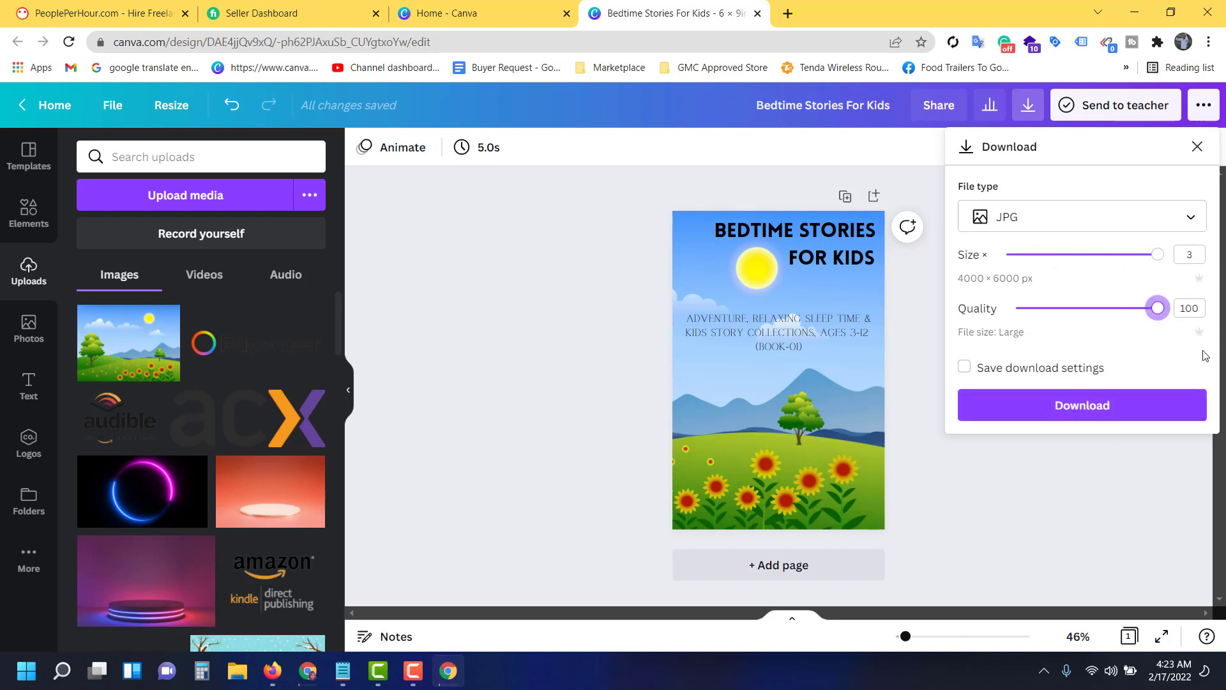
{"action": "left_click", "coordinate": [1089, 409]}
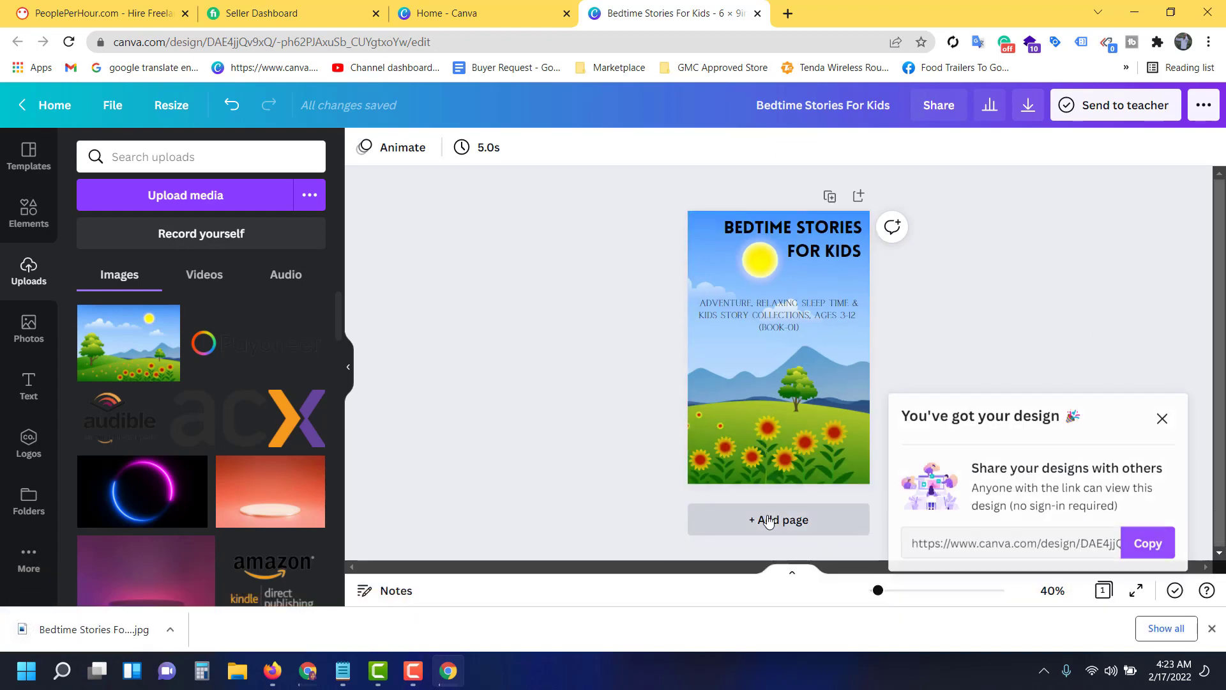
Add a second page, place the landscape image on it, and stretch it past the edges
{"action": "left_click", "coordinate": [769, 522]}
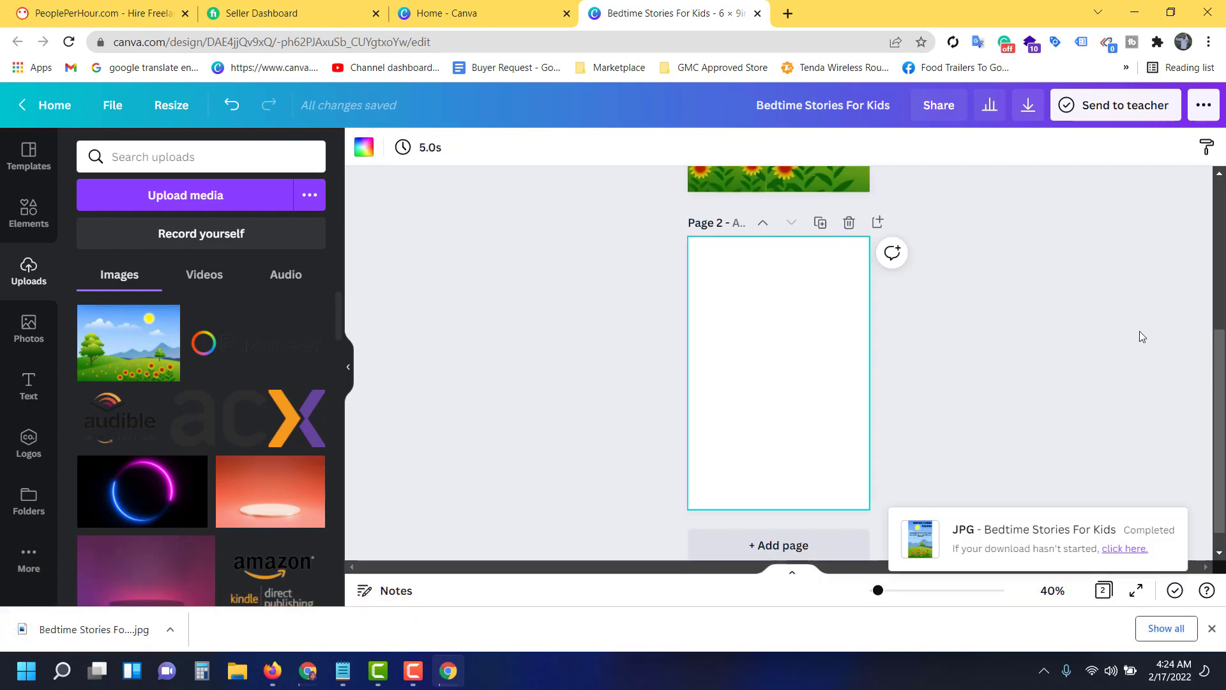
{"action": "scroll", "coordinate": [1216, 382], "scroll_direction": "up", "scroll_amount": 2}
{"action": "scroll", "coordinate": [1046, 356], "scroll_direction": "down", "scroll_amount": 3}
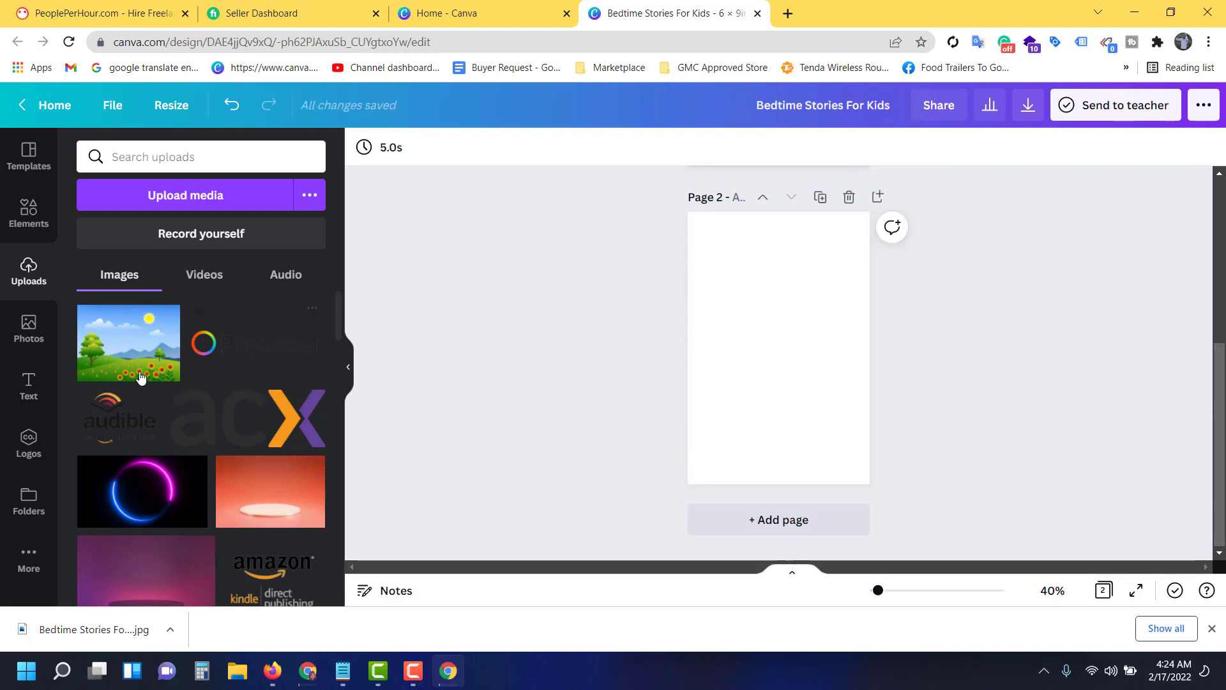
{"action": "mouse_move", "coordinate": [140, 378]}
{"action": "left_mouse_down"}
{"action": "mouse_move", "coordinate": [575, 403]}
{"action": "mouse_move", "coordinate": [798, 354]}
{"action": "mouse_move", "coordinate": [749, 276]}
{"action": "left_mouse_up"}
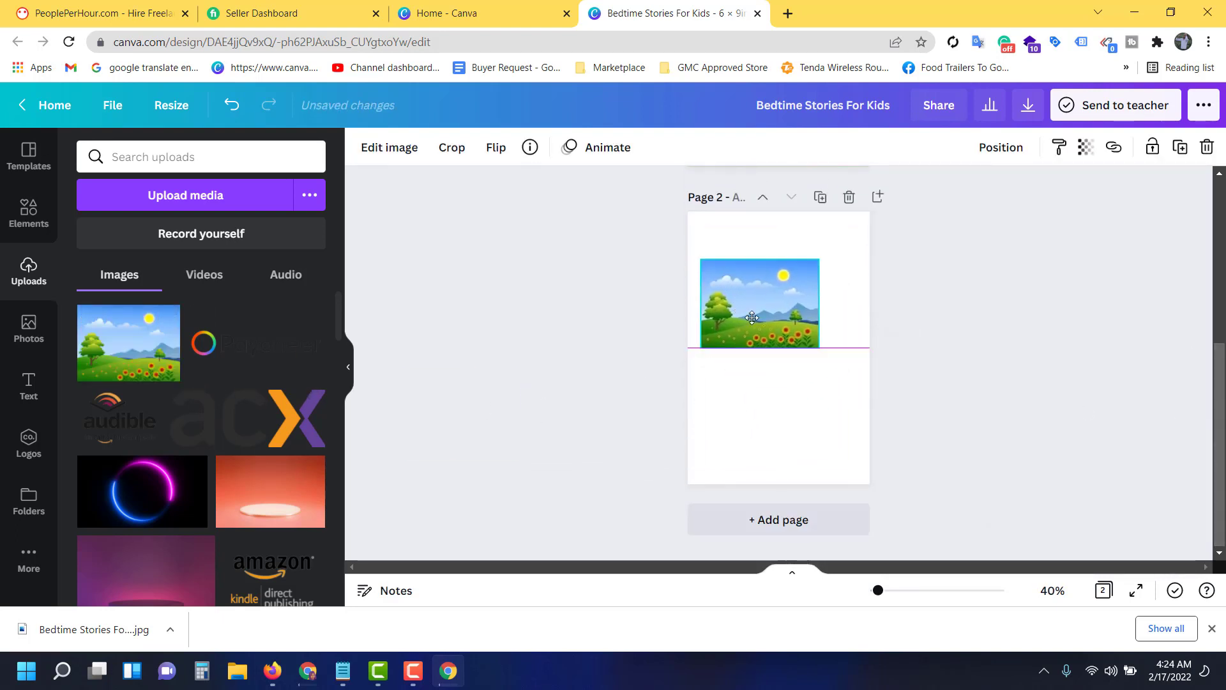
{"action": "left_click_drag", "start_coordinate": [816, 313], "coordinate": [1007, 544]}
{"action": "left_click", "coordinate": [672, 306]}
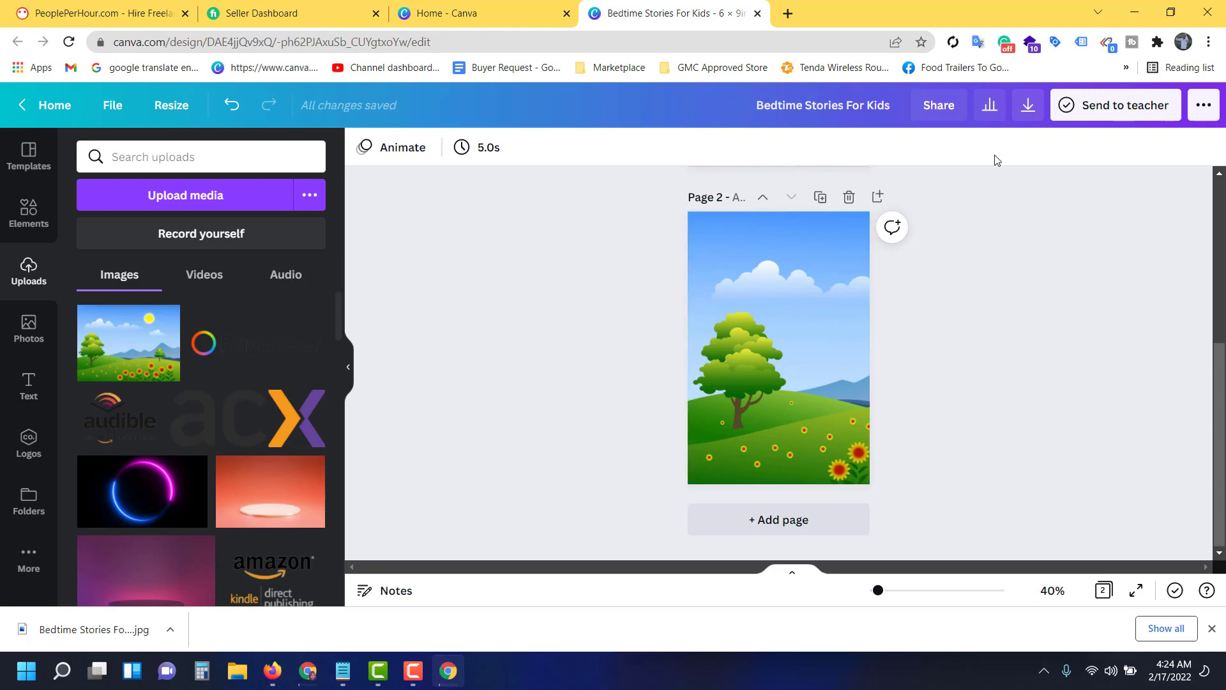
Export Page 2 alone as a JPG at size 3× (4000 × 6000 px), quality 100
{"action": "left_click", "coordinate": [1022, 111]}
{"action": "left_click", "coordinate": [1101, 220]}
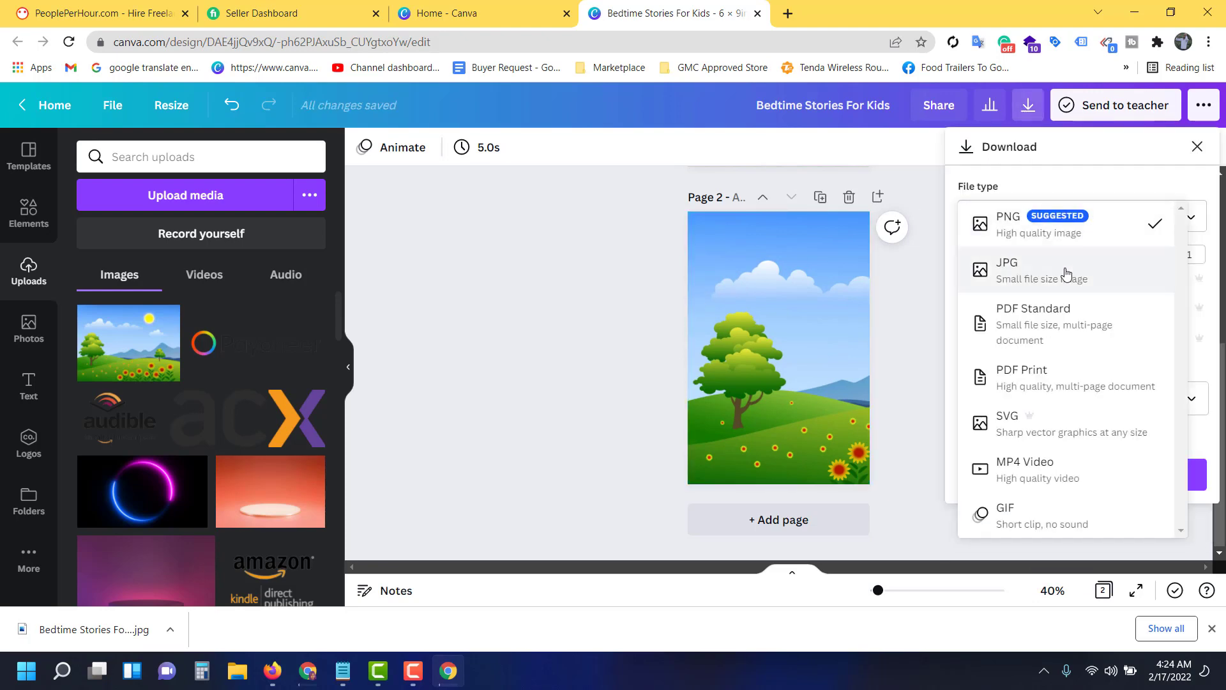
{"action": "left_click", "coordinate": [1101, 267]}
{"action": "left_click_drag", "start_coordinate": [1037, 254], "coordinate": [1158, 255]}
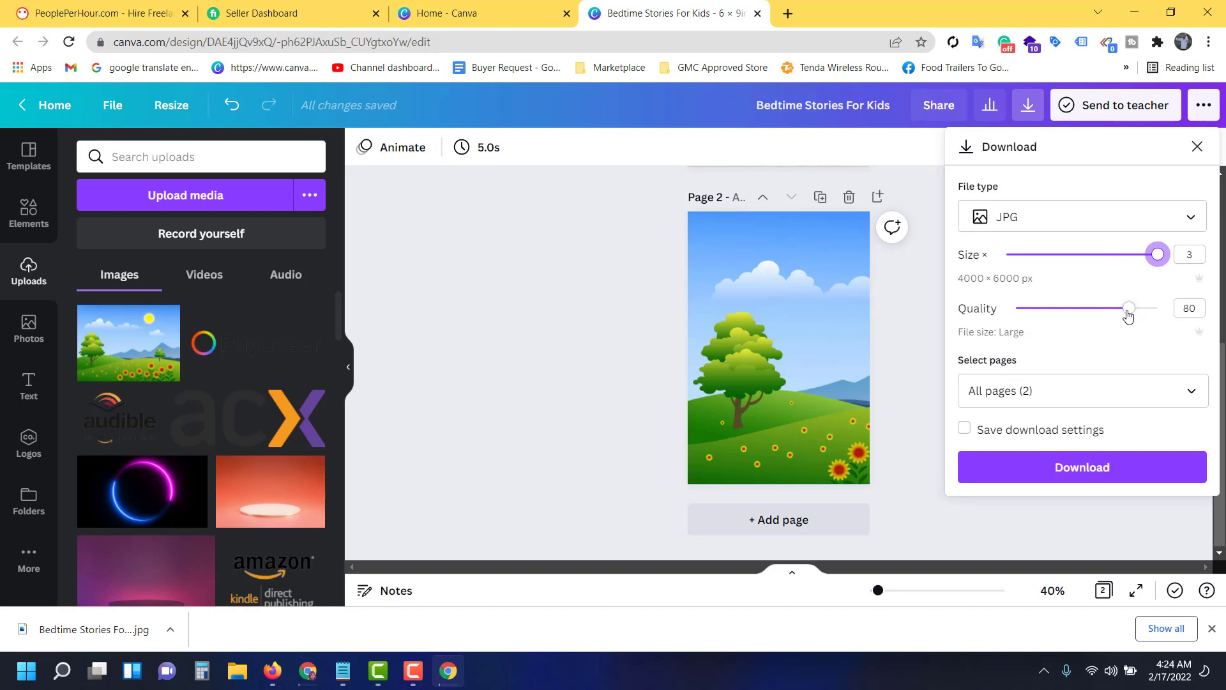
{"action": "left_click_drag", "start_coordinate": [1128, 309], "coordinate": [1157, 309]}
{"action": "left_click", "coordinate": [1099, 394]}
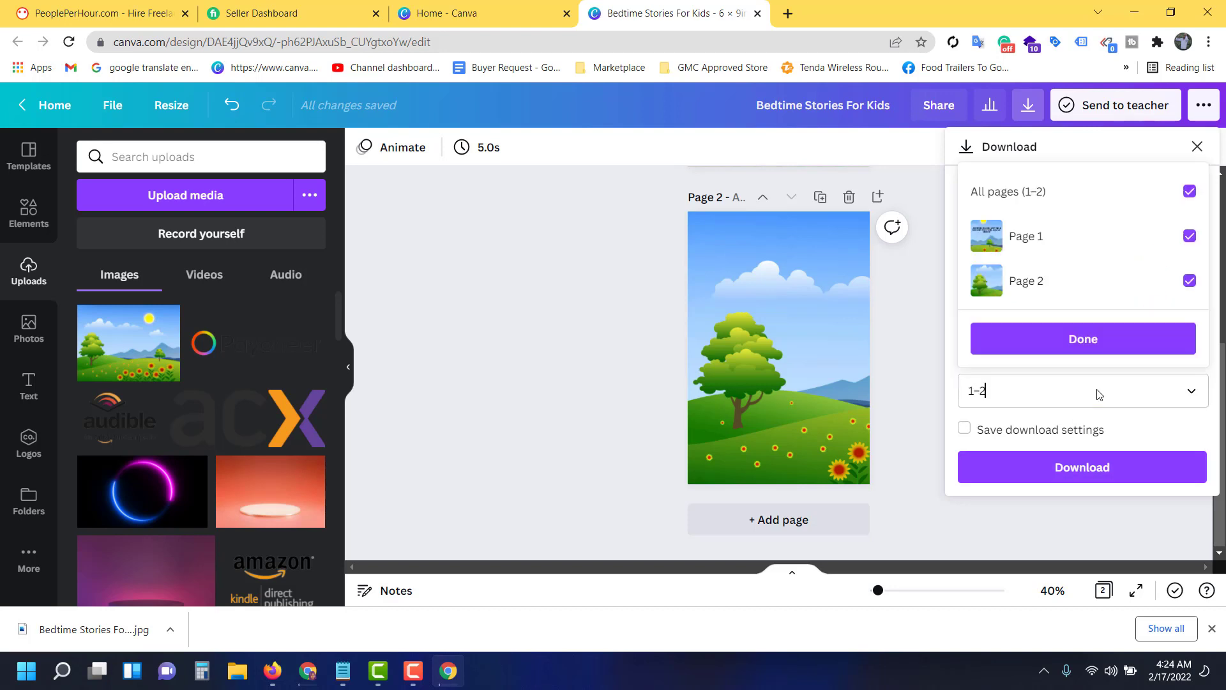
{"action": "left_click", "coordinate": [1168, 247]}
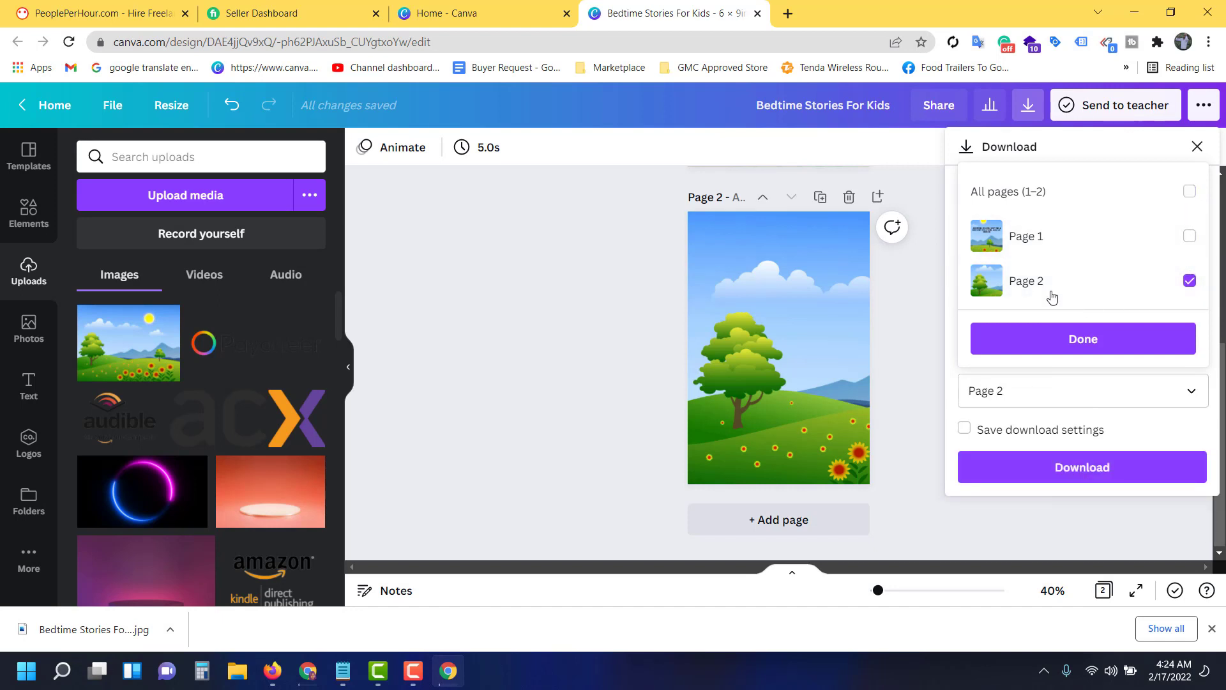
{"action": "left_click", "coordinate": [1060, 345]}
{"action": "left_click", "coordinate": [1066, 475]}
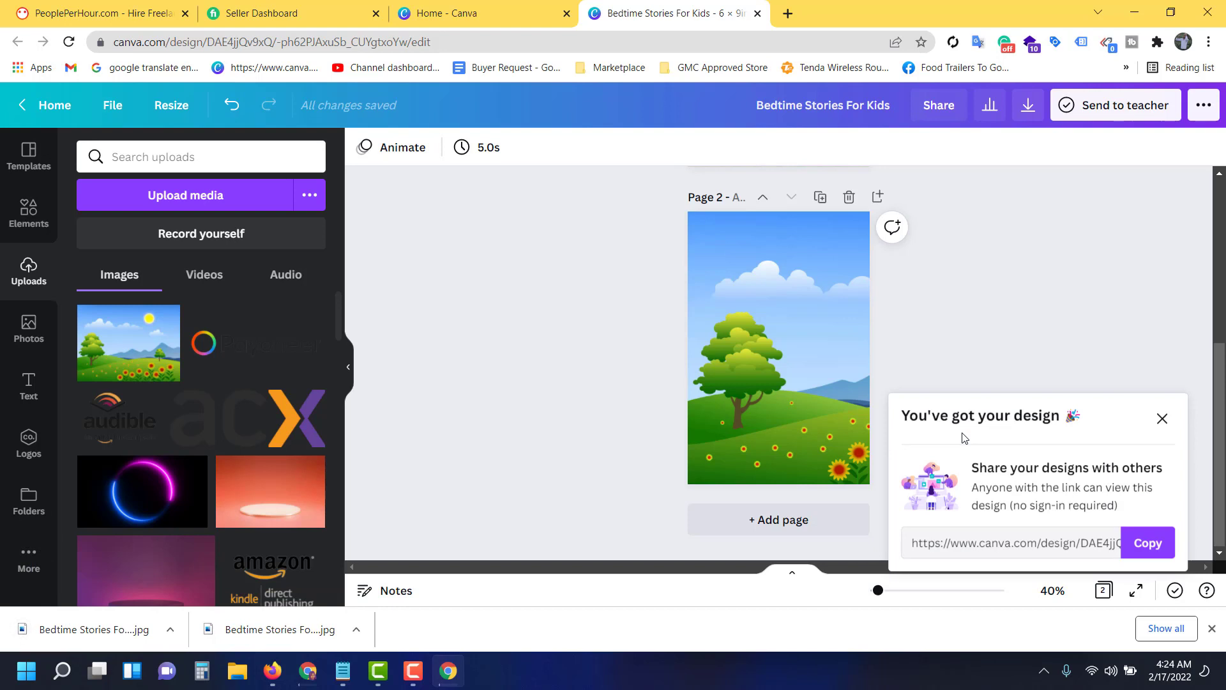
Close the Canva design tab and search 'kdp cover' in a new Chrome tab
{"action": "left_click", "coordinate": [1167, 417]}
{"action": "left_click", "coordinate": [758, 13]}
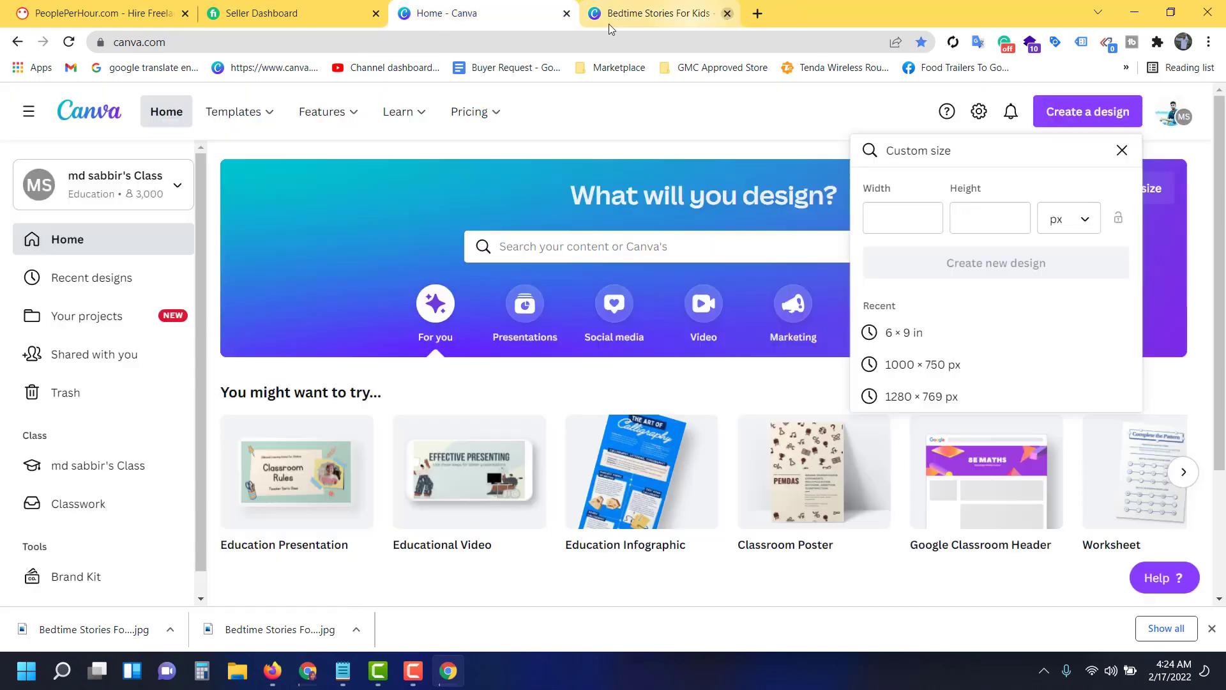
{"action": "left_click", "coordinate": [596, 13]}
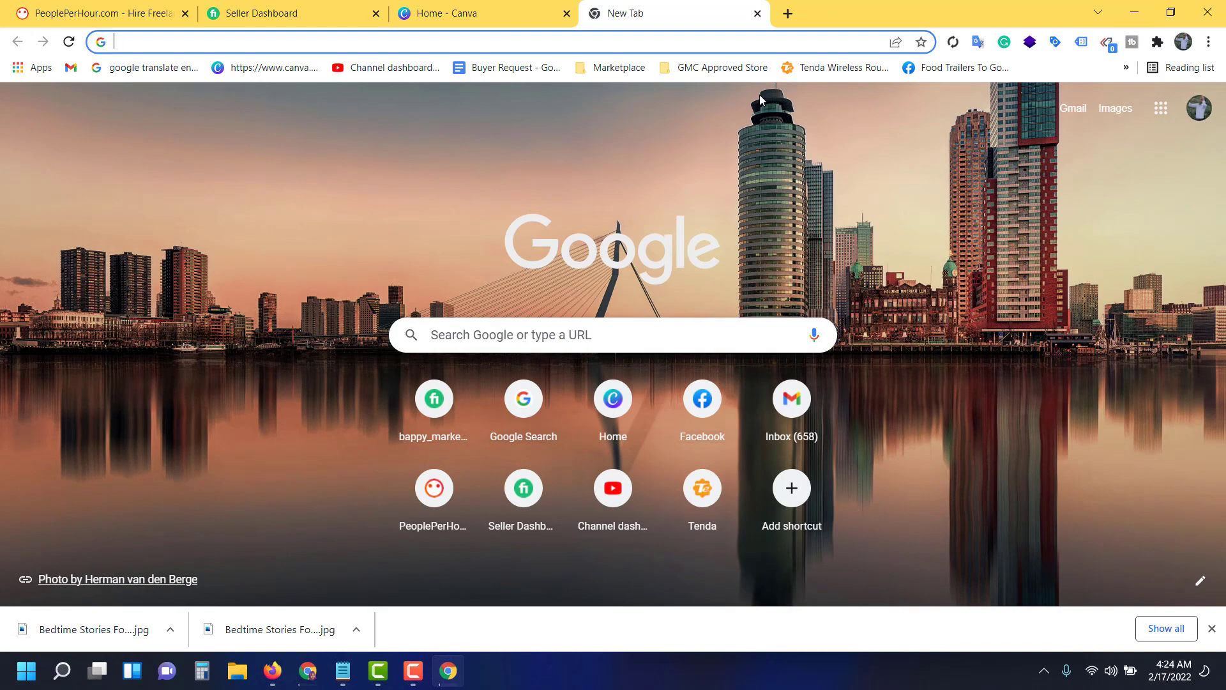
{"action": "type", "text": "kd"}
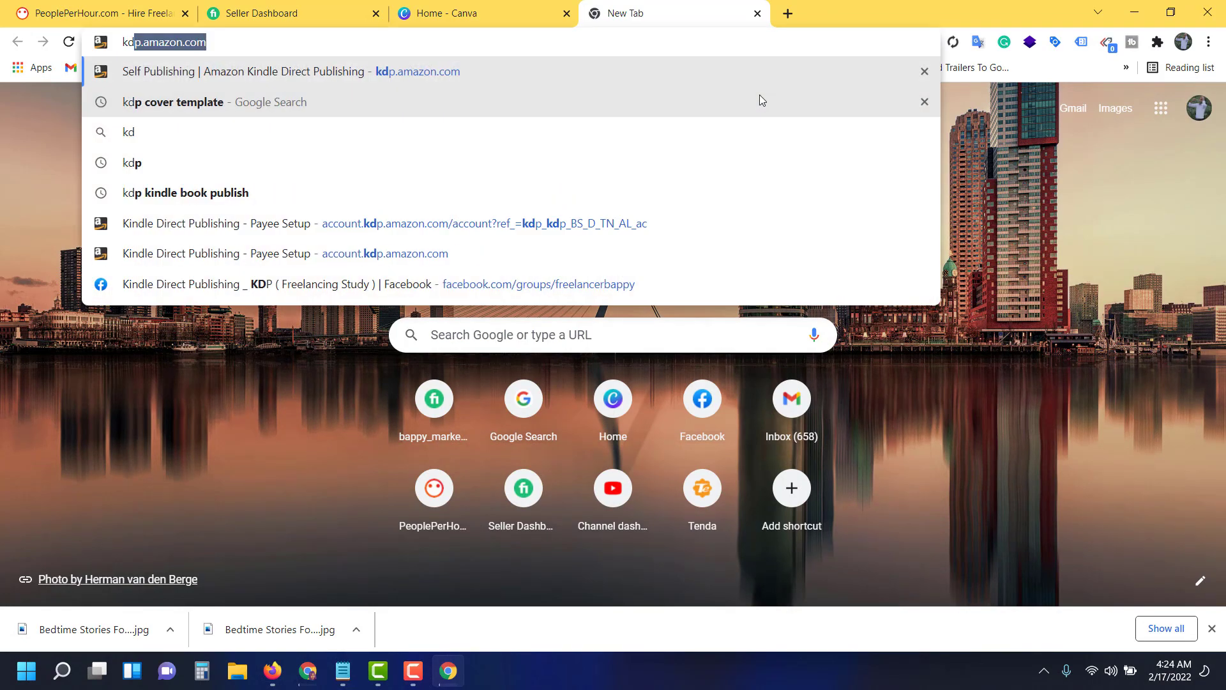
{"action": "type", "text": "p cov"}
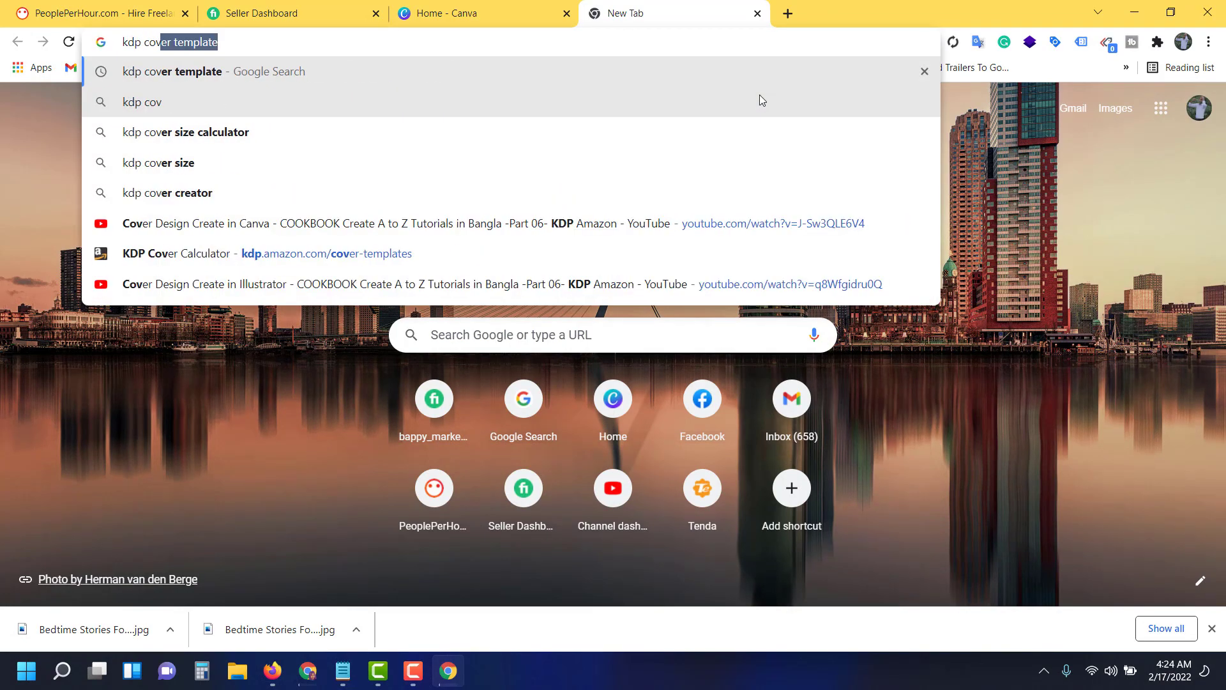
{"action": "type", "text": "er"}
{"action": "key", "text": "Return"}
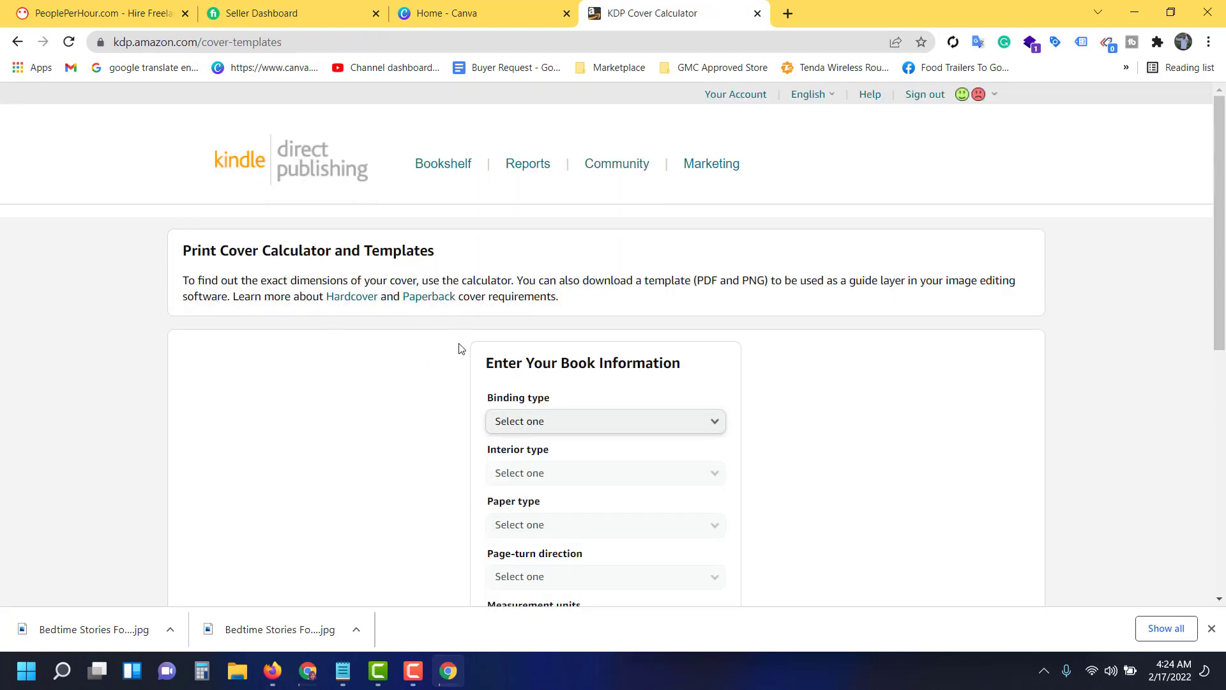
Set the binding type to Paperback and the interior to Black & white
{"action": "scroll", "coordinate": [539, 287], "scroll_direction": "down", "scroll_amount": 2}
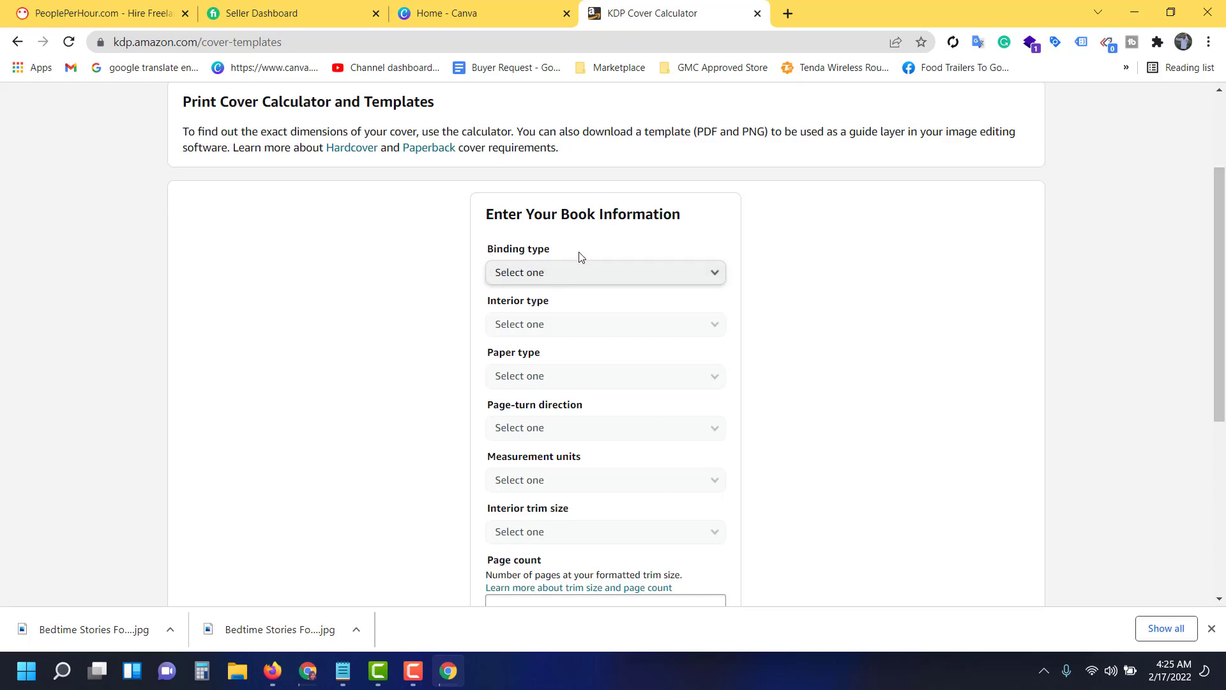
{"action": "left_click", "coordinate": [568, 274]}
{"action": "left_click", "coordinate": [521, 291]}
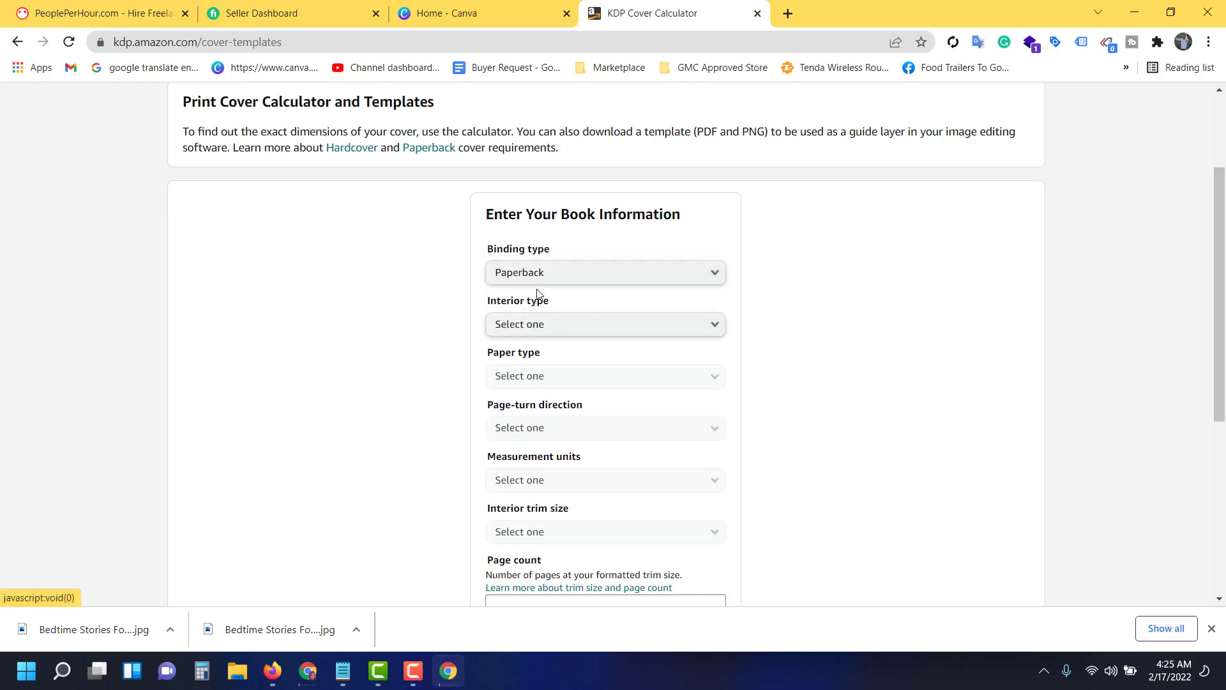
{"action": "left_click", "coordinate": [560, 327]}
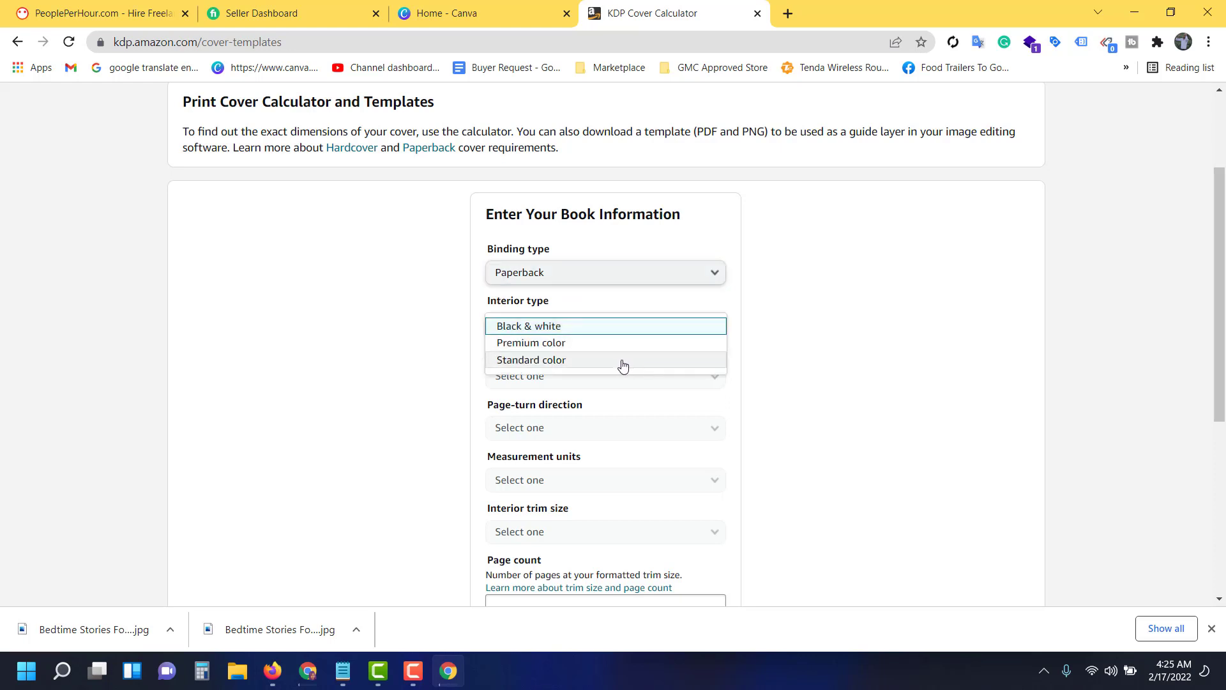
{"action": "left_click", "coordinate": [573, 327]}
{"action": "scroll", "coordinate": [1162, 269], "scroll_direction": "down", "scroll_amount": 1}
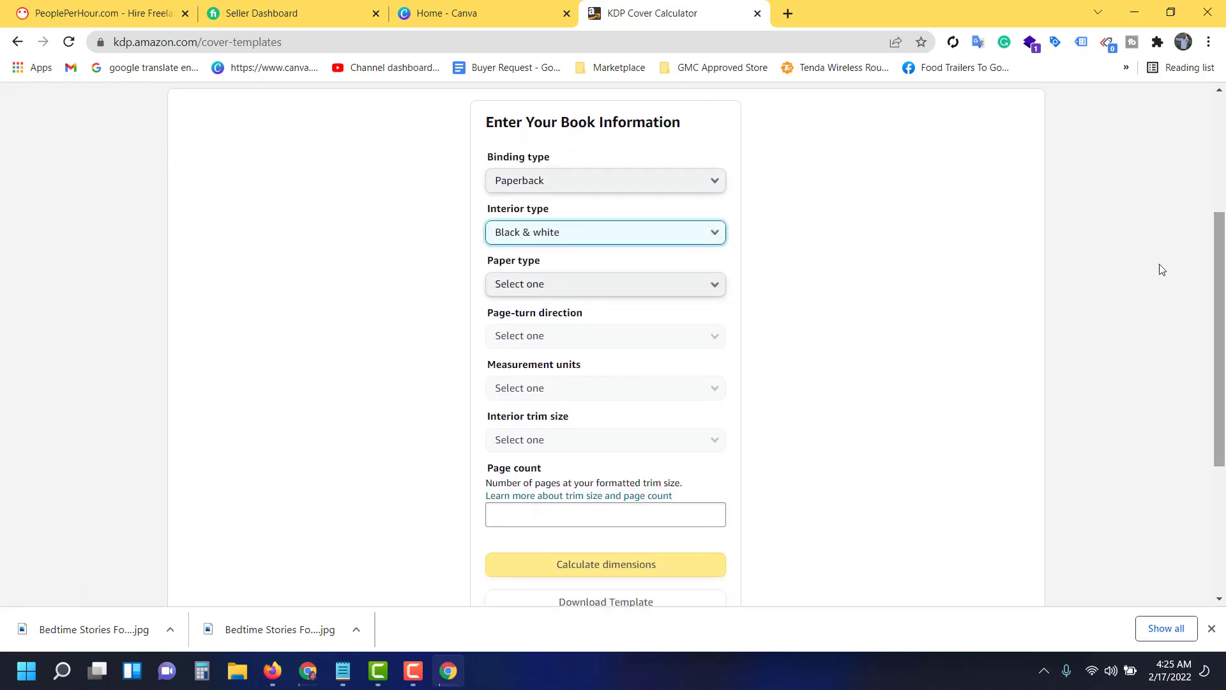
{"action": "left_click", "coordinate": [553, 236]}
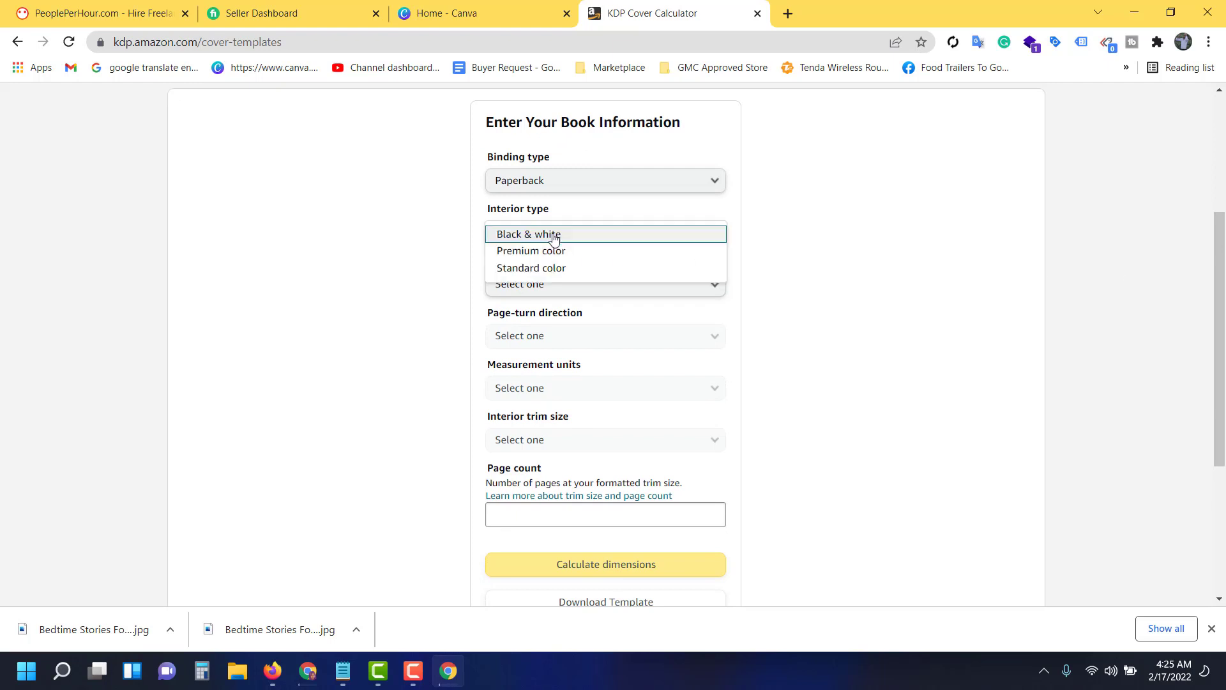
{"action": "left_click", "coordinate": [606, 239]}
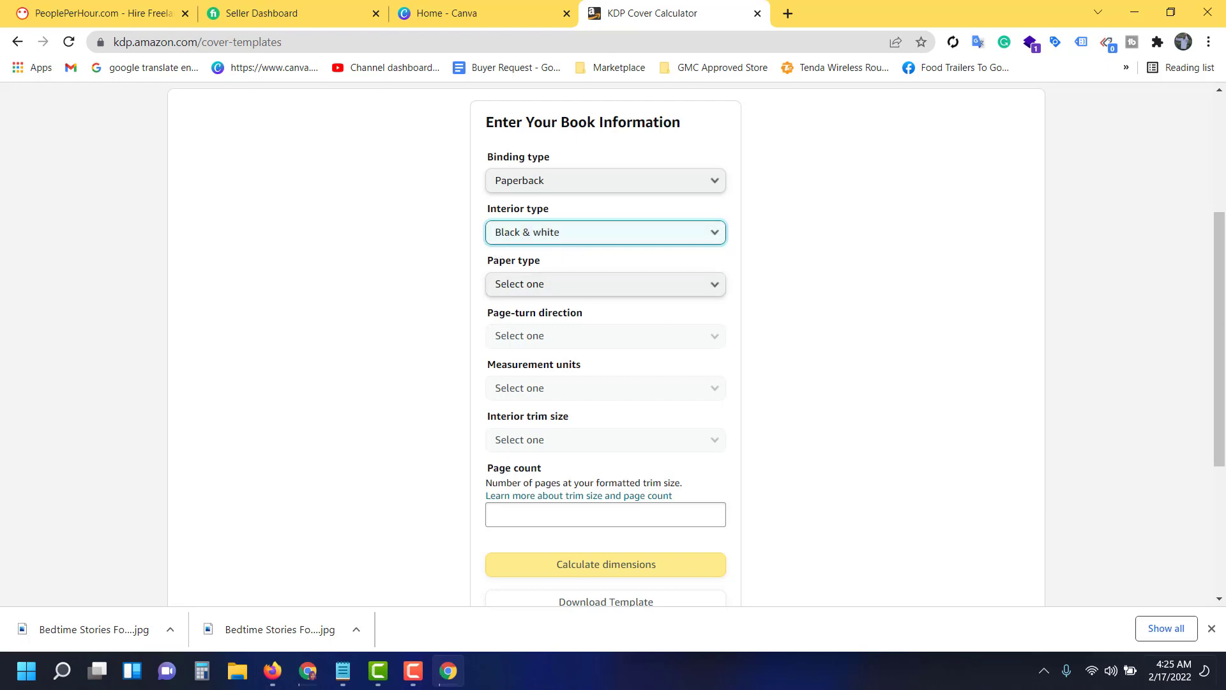
{"action": "left_click", "coordinate": [1212, 629]}
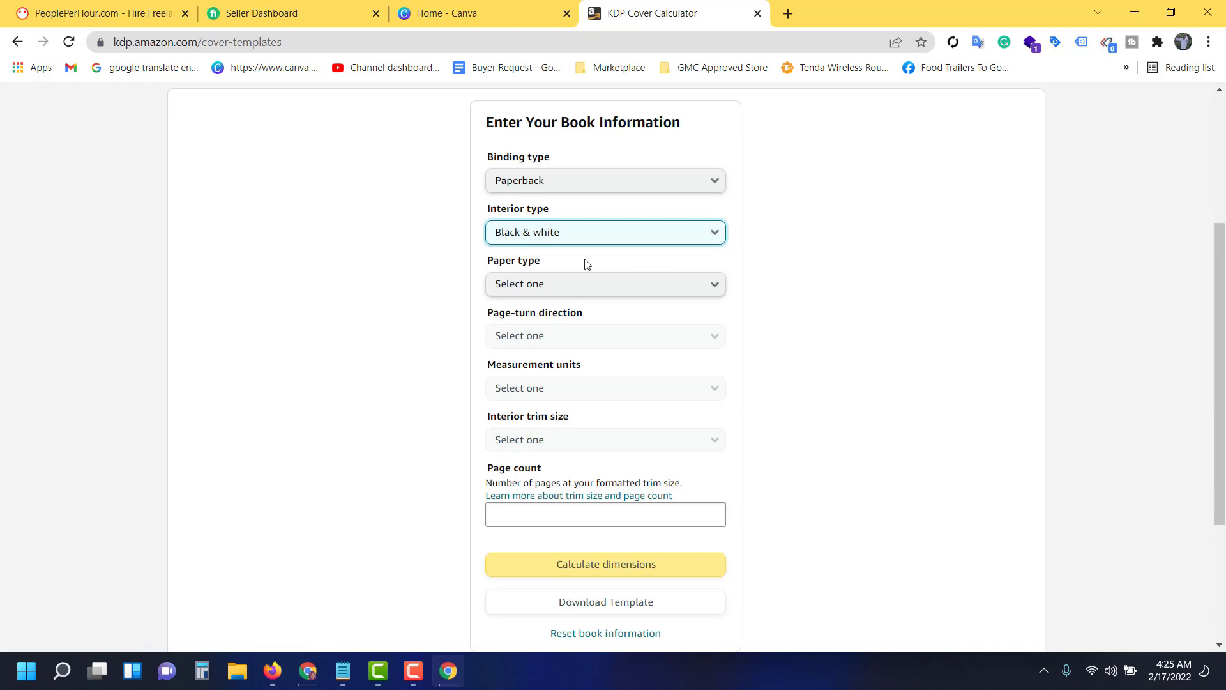
Choose White paper, Left to Right page turn, Inches units and 6 x 9 in trim size
{"action": "left_click", "coordinate": [574, 292]}
{"action": "left_click", "coordinate": [518, 304]}
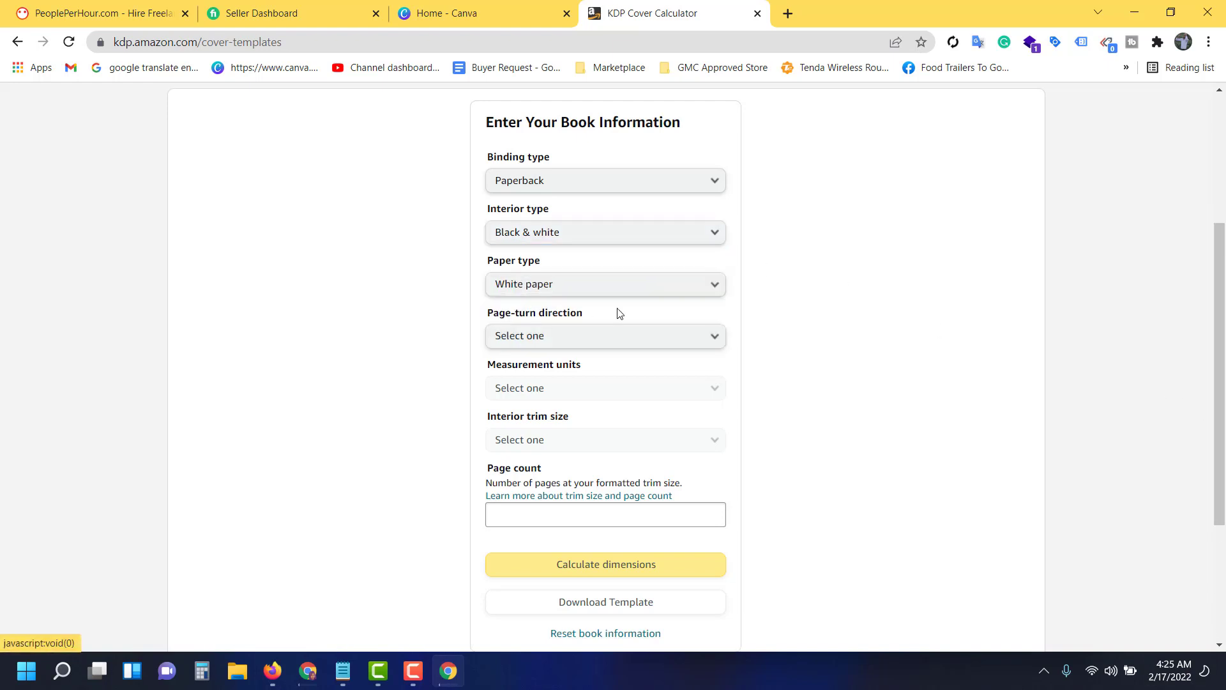
{"action": "left_click", "coordinate": [543, 345]}
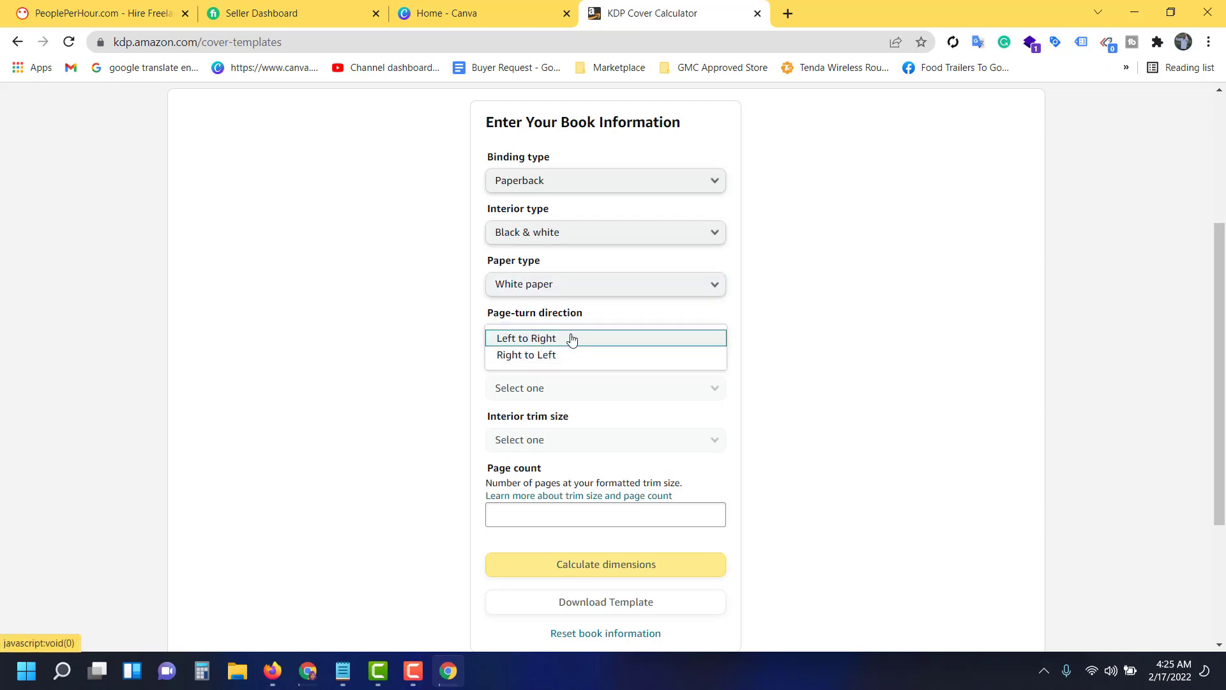
{"action": "left_click", "coordinate": [570, 339]}
{"action": "left_click", "coordinate": [520, 390]}
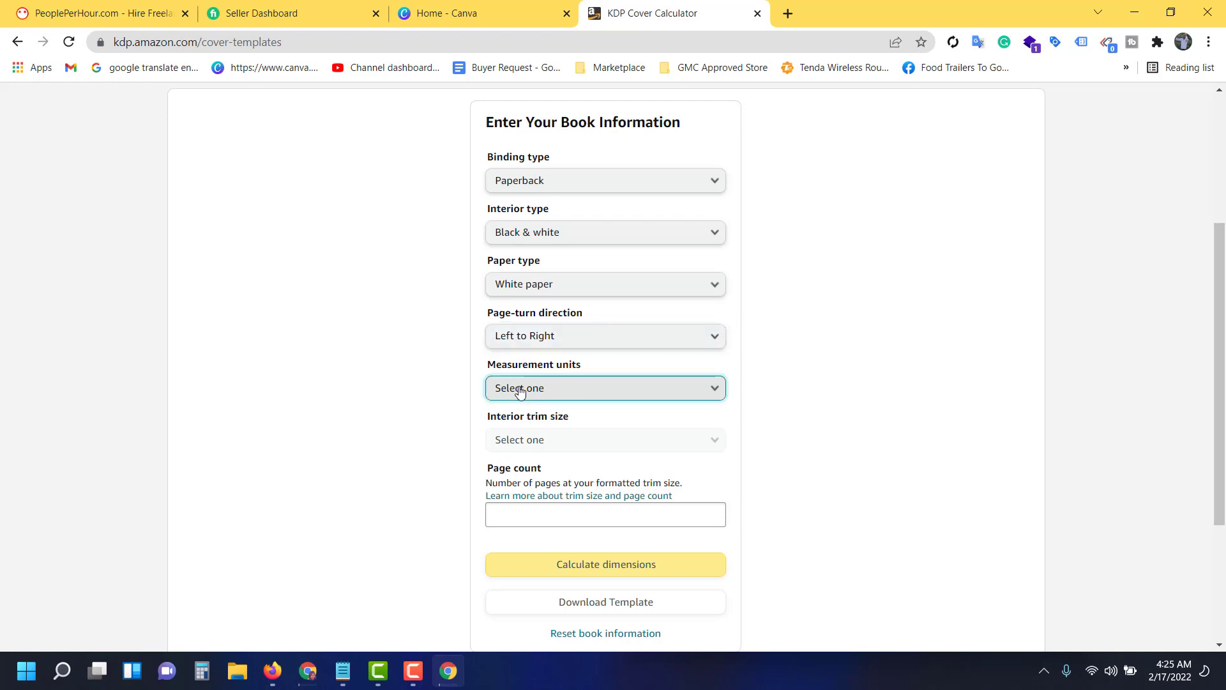
{"action": "left_click", "coordinate": [574, 396]}
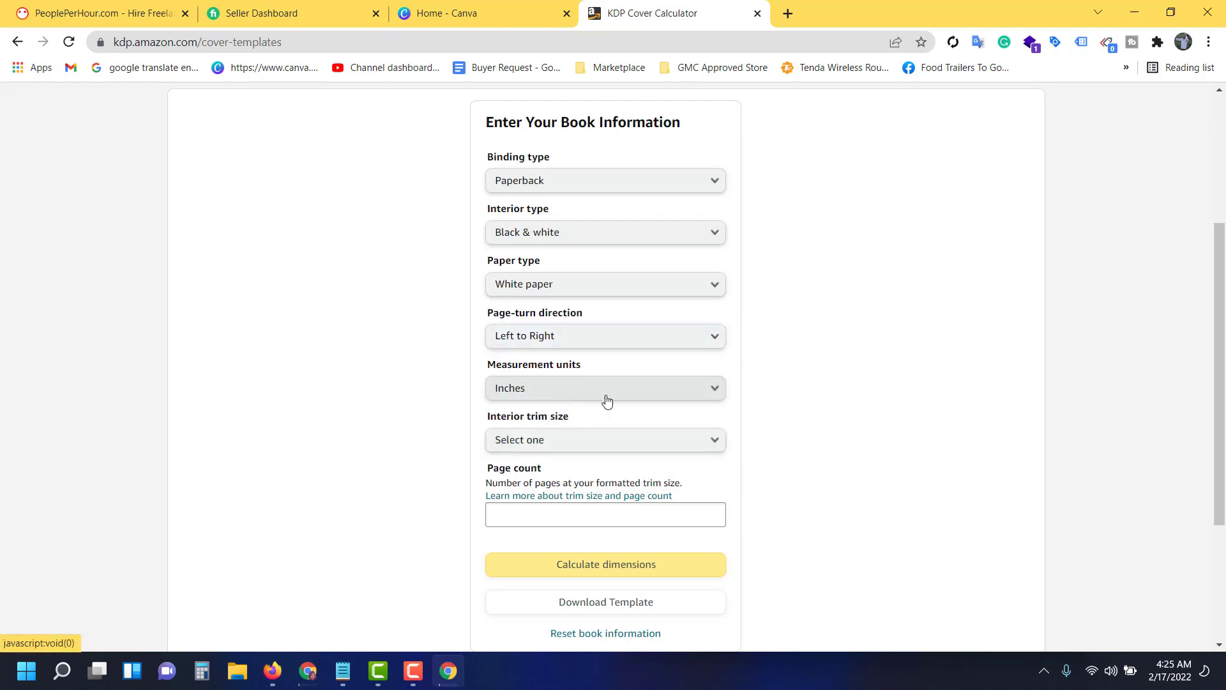
{"action": "left_click", "coordinate": [546, 449]}
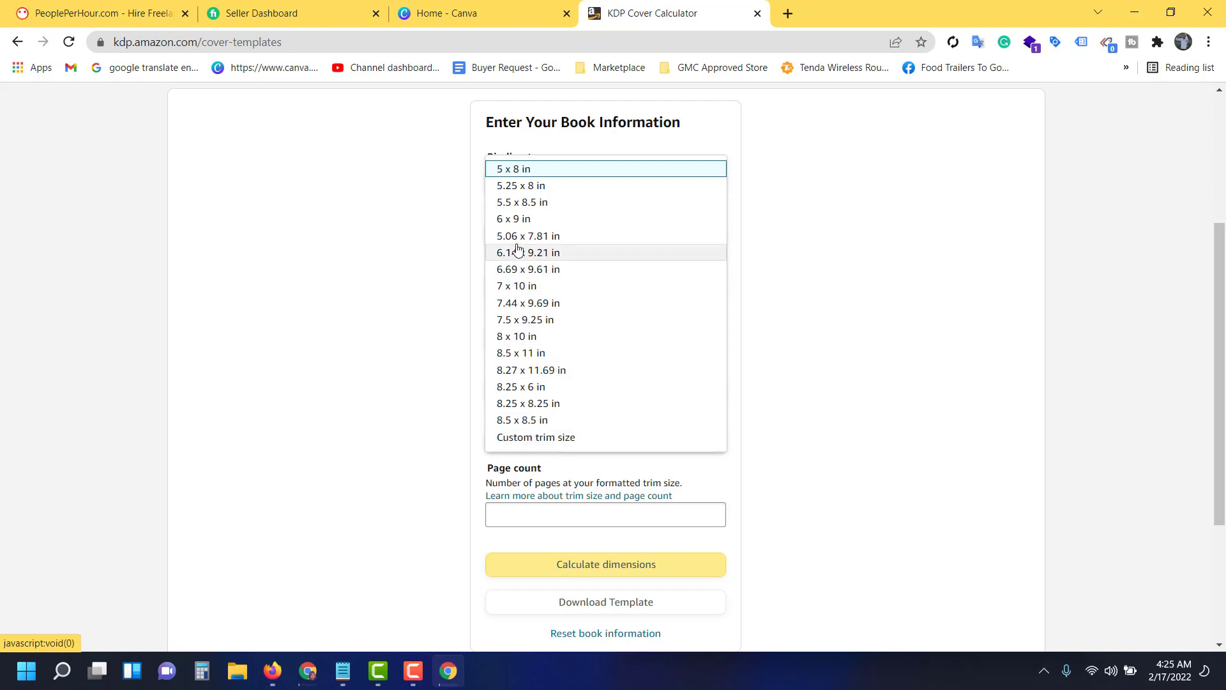
{"action": "left_click", "coordinate": [519, 220]}
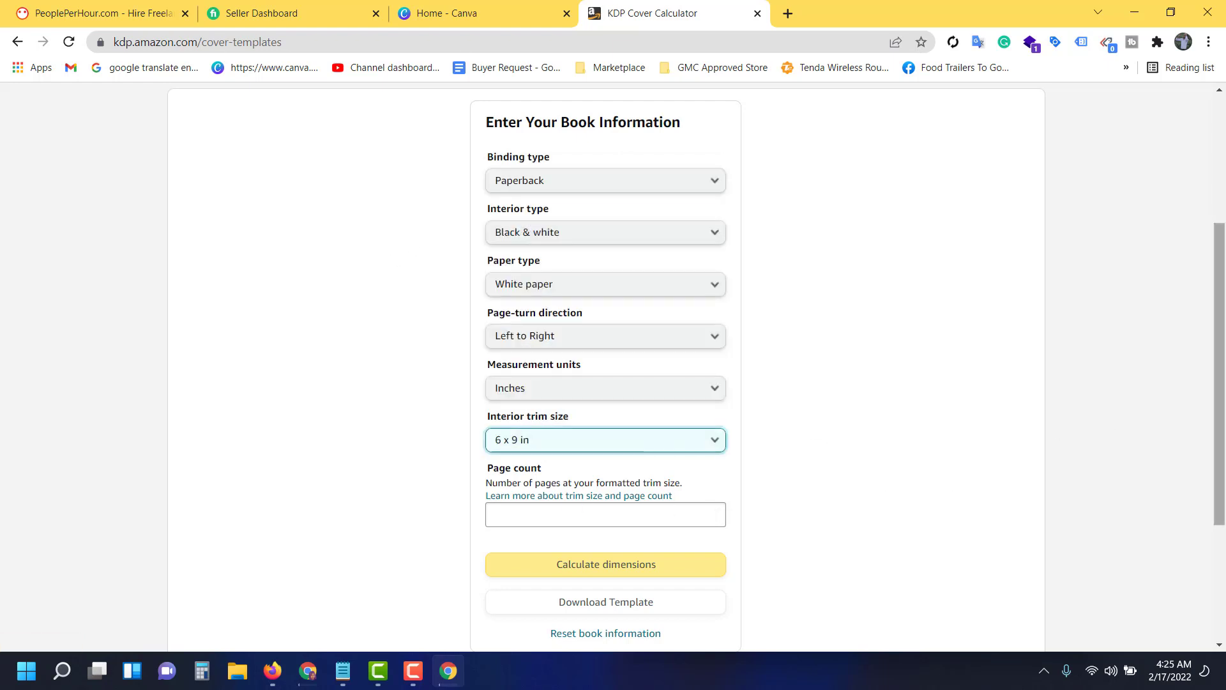
{"action": "scroll", "coordinate": [488, 455], "scroll_direction": "down", "scroll_amount": 1}
{"action": "left_click", "coordinate": [495, 460]}
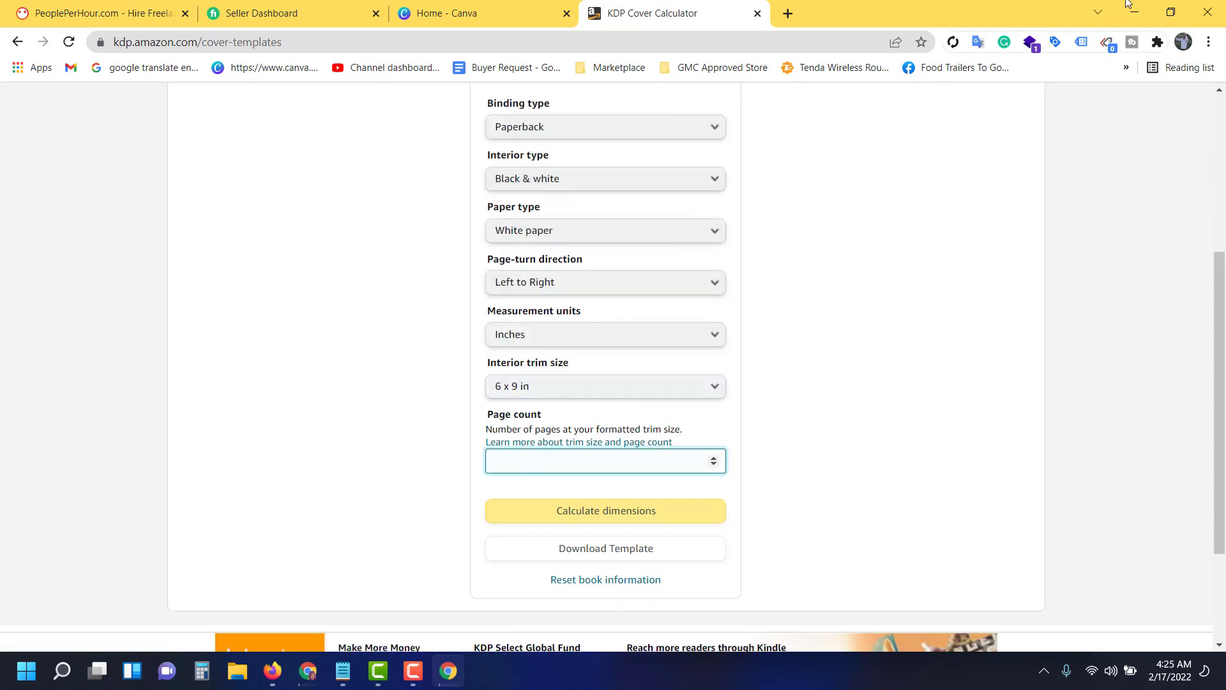
Open the For ebook 6_9 - Copy (44) - Copy manuscript and scroll to its final page
{"action": "left_click", "coordinate": [1134, 9]}
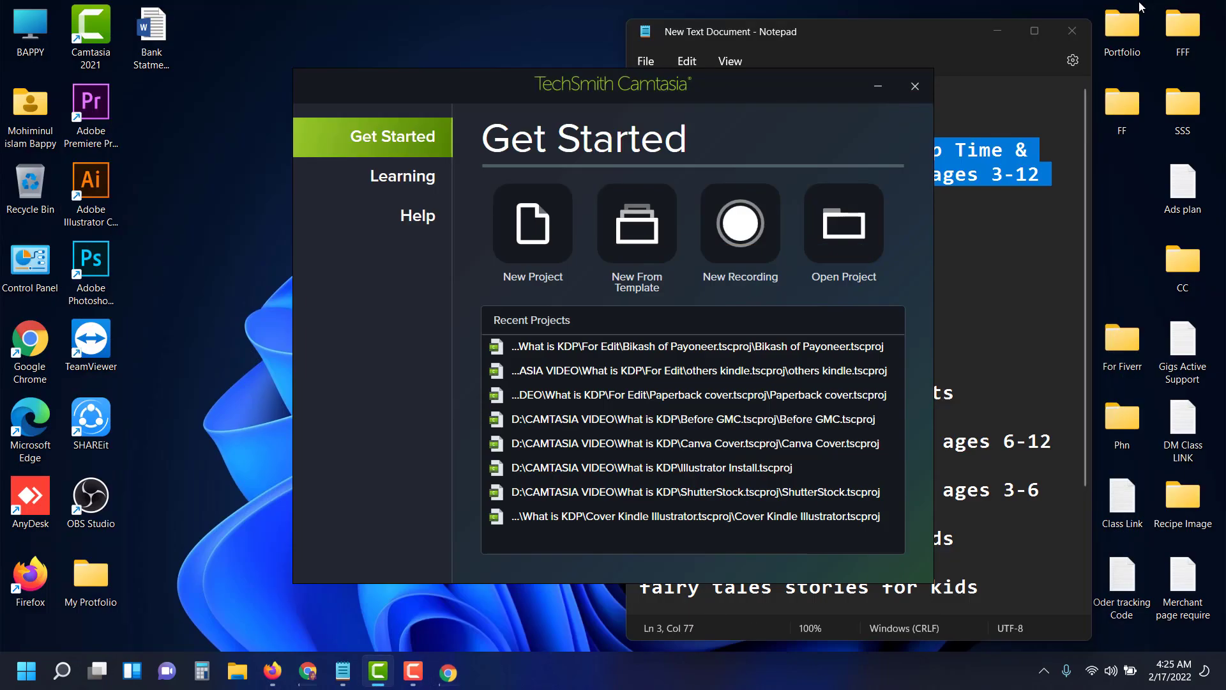
{"action": "left_click", "coordinate": [868, 86]}
{"action": "left_click", "coordinate": [987, 32]}
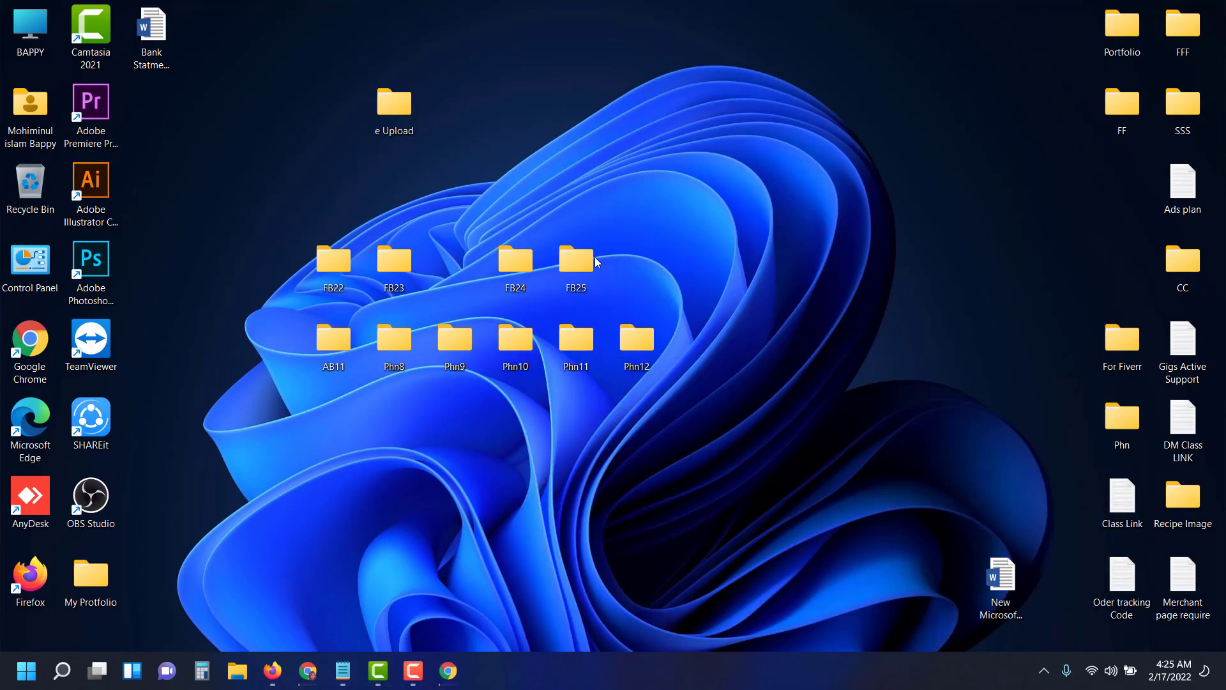
{"action": "double_click", "coordinate": [397, 121]}
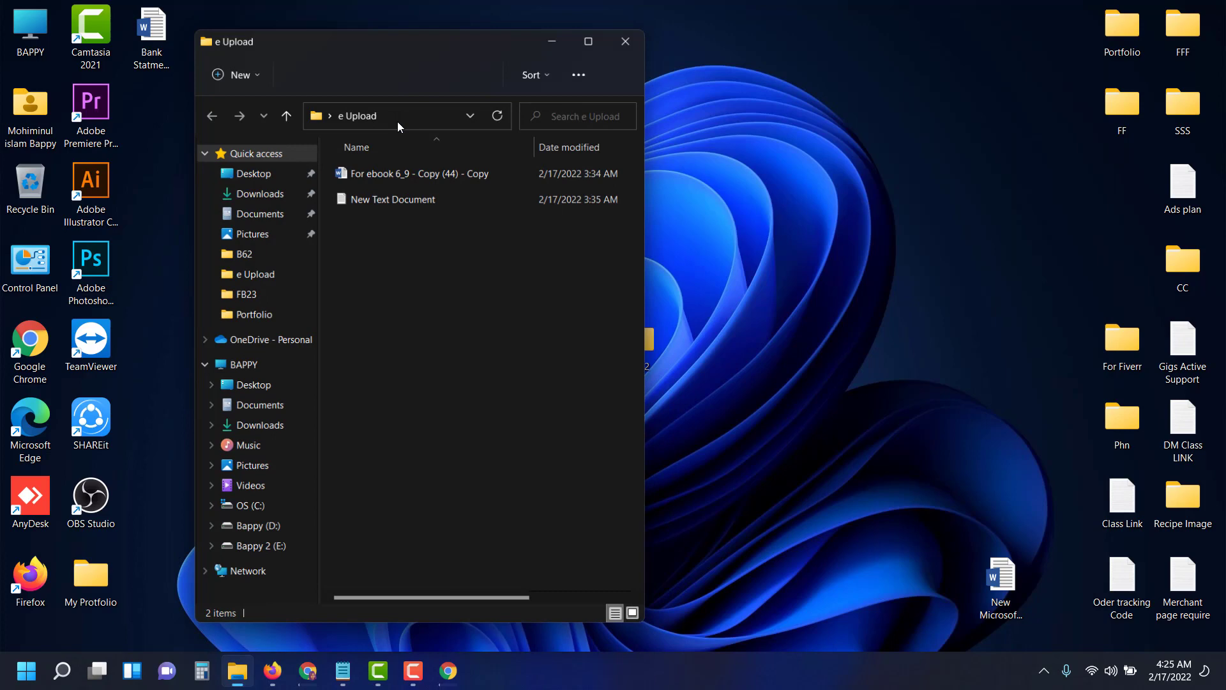
{"action": "double_click", "coordinate": [412, 175]}
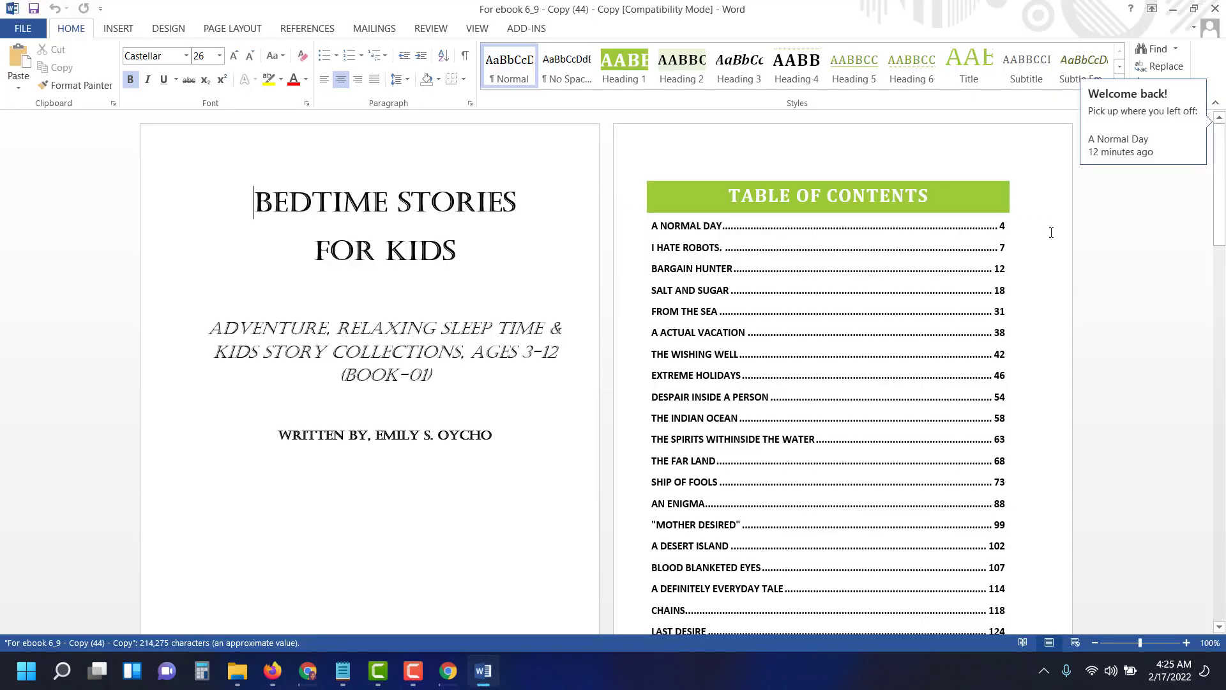
{"action": "left_click_drag", "start_coordinate": [1222, 132], "coordinate": [1217, 677]}
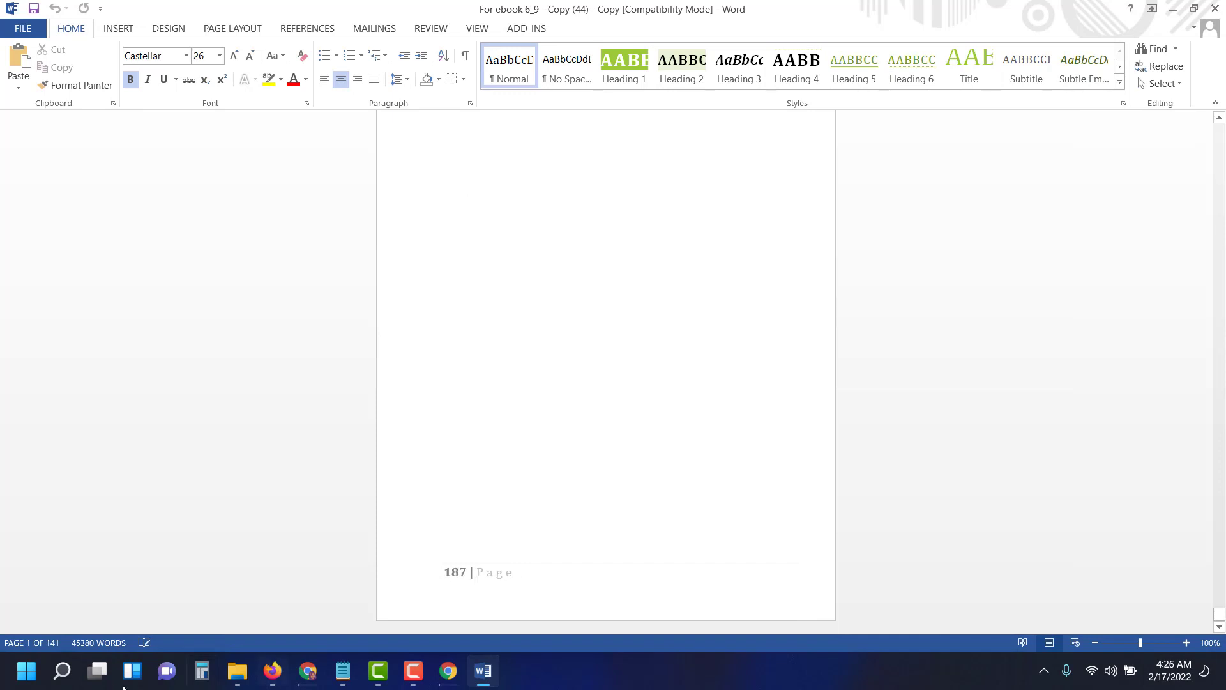
Confirm the manuscript has 187 pages, then close Word and the e Upload folder
{"action": "left_click", "coordinate": [53, 645]}
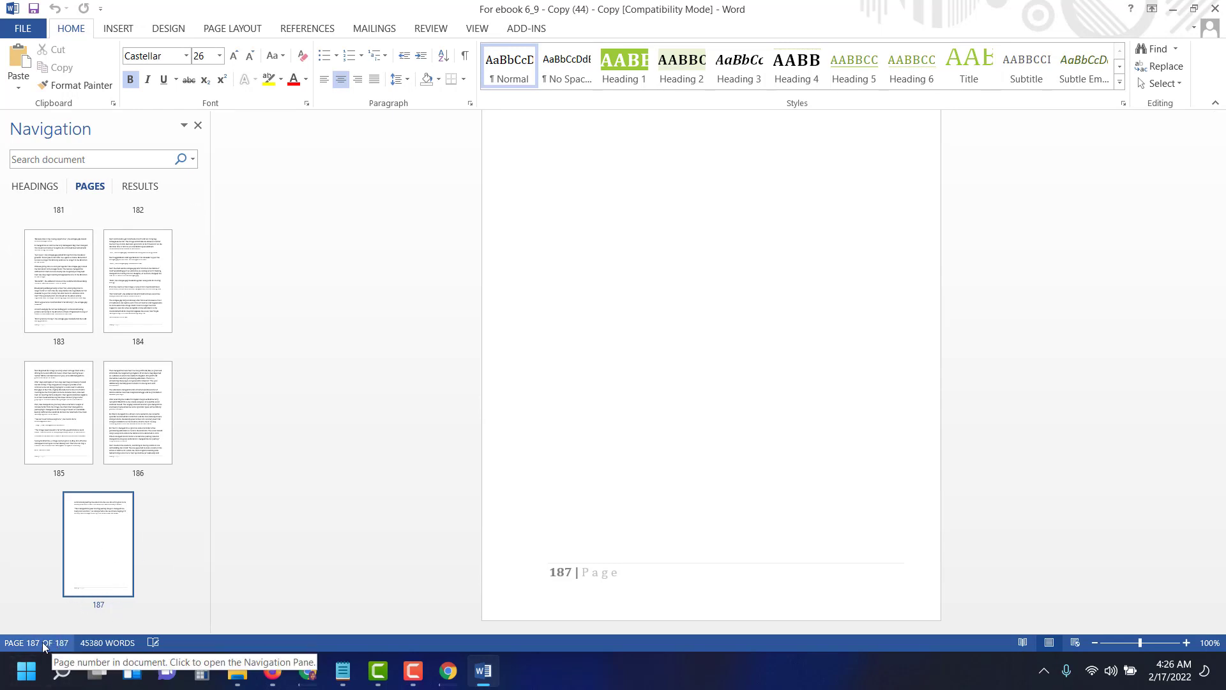
{"action": "left_click", "coordinate": [1215, 9]}
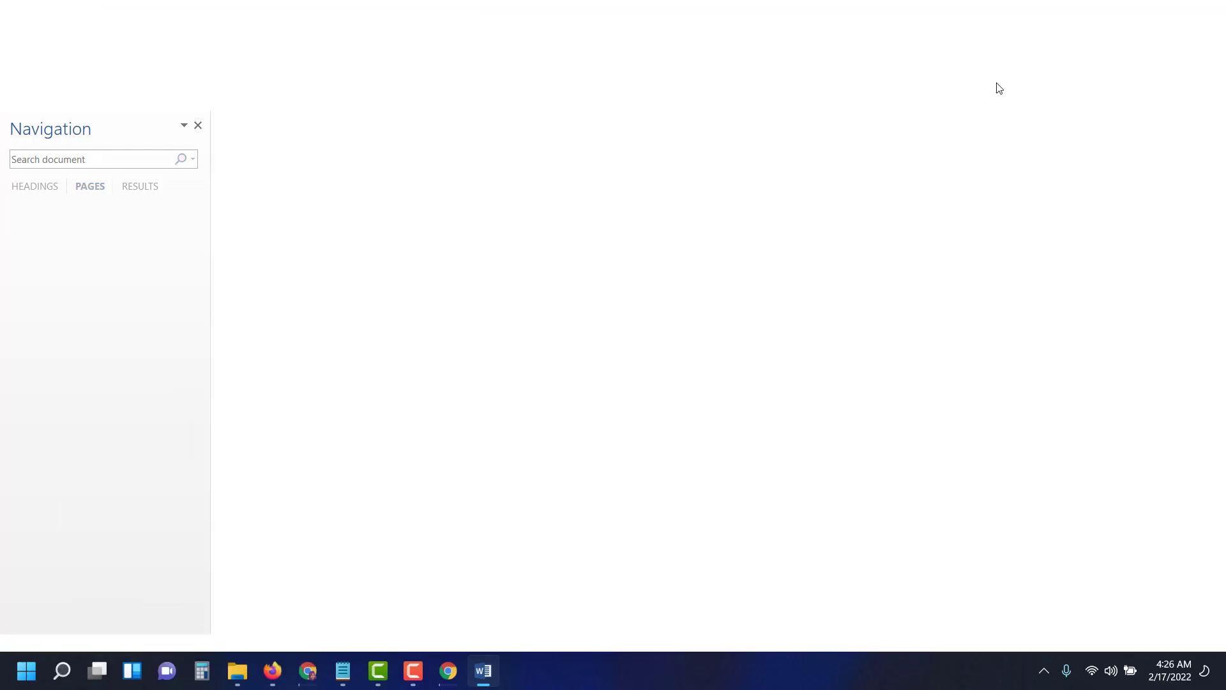
{"action": "left_click", "coordinate": [629, 37]}
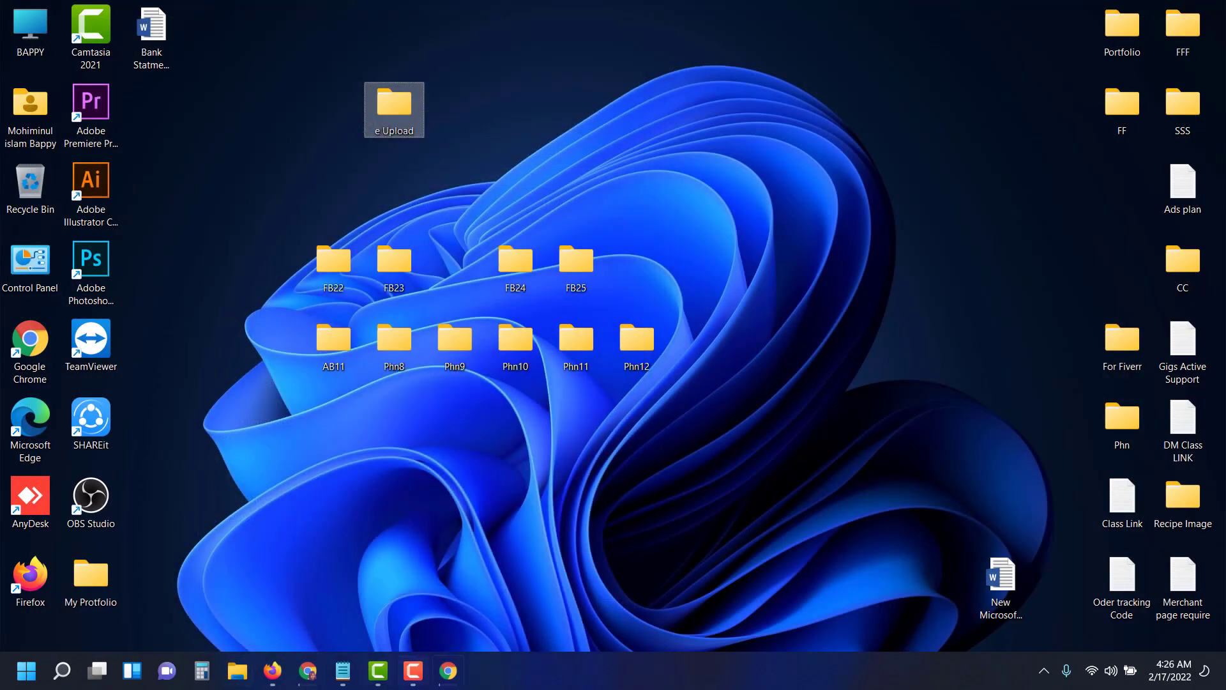
Calculate the 187-page full-cover size, 12.671 × 9.25 in, in the KDP calculator
{"action": "left_click", "coordinate": [448, 670]}
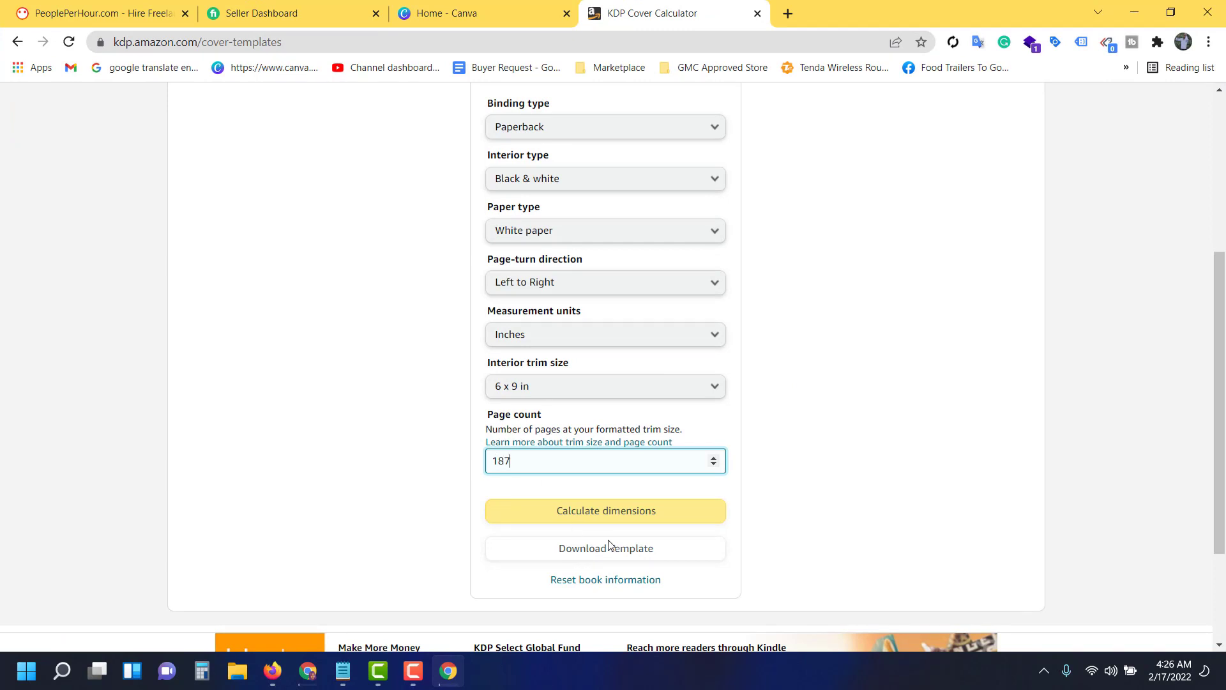
{"action": "left_click", "coordinate": [569, 511]}
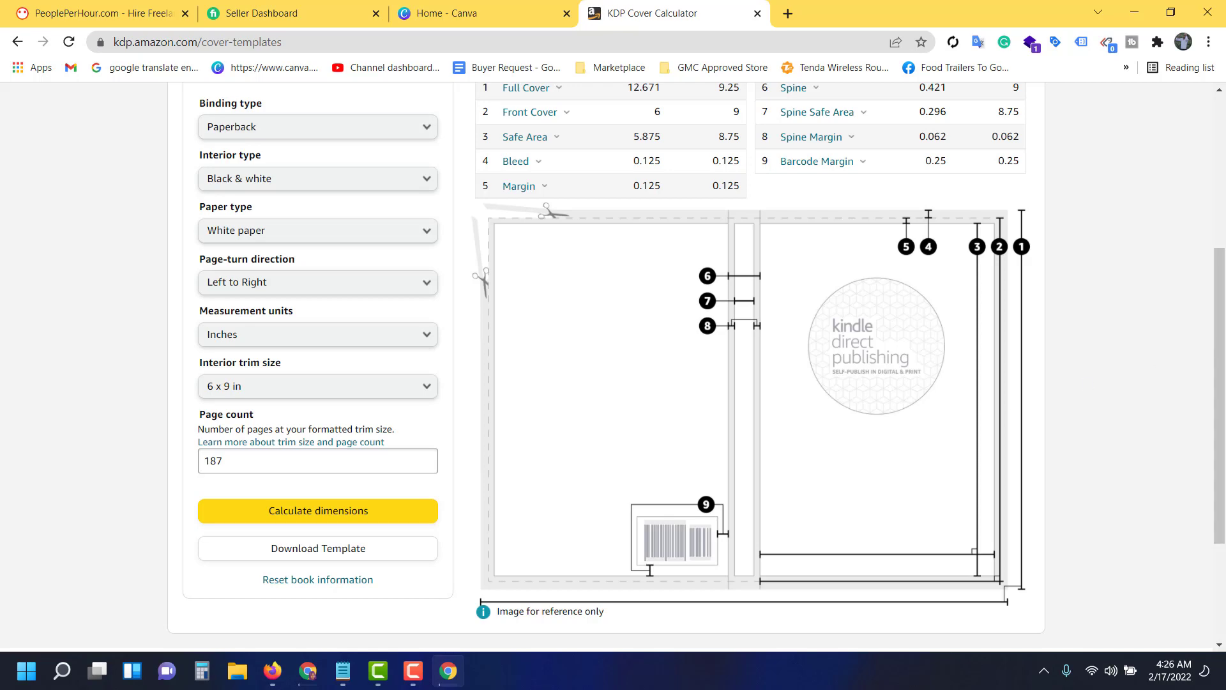
{"action": "left_click_drag", "start_coordinate": [1224, 345], "coordinate": [1224, 243]}
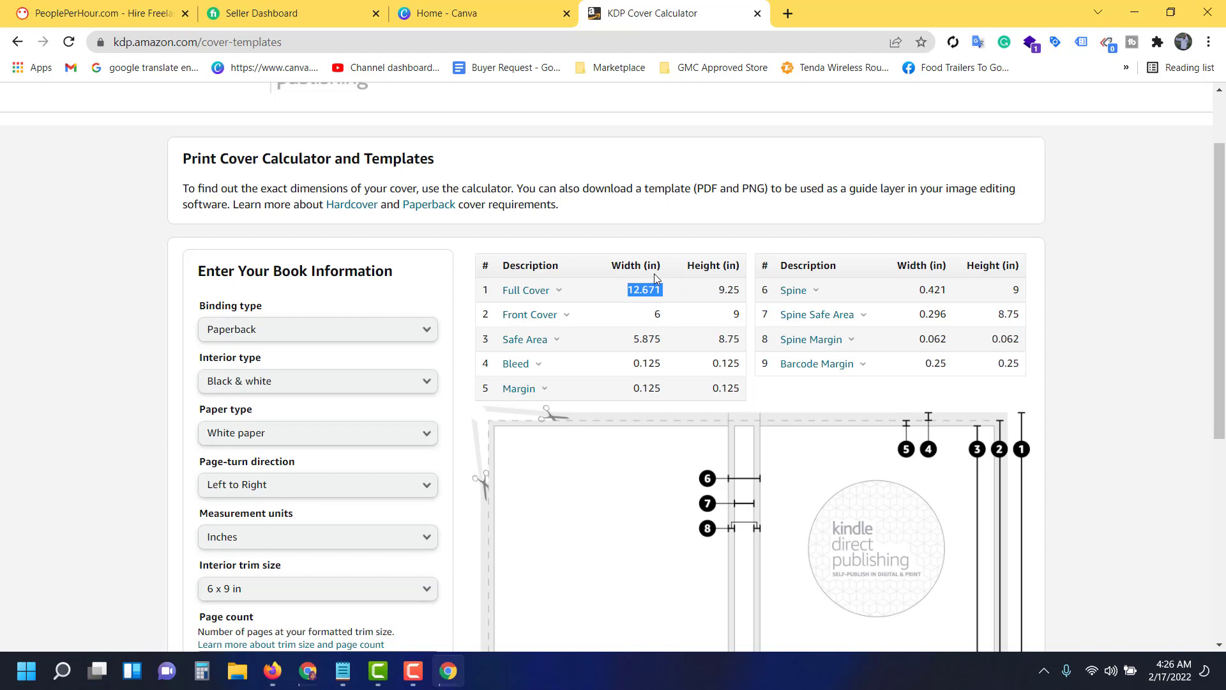
{"action": "left_click", "coordinate": [543, 11]}
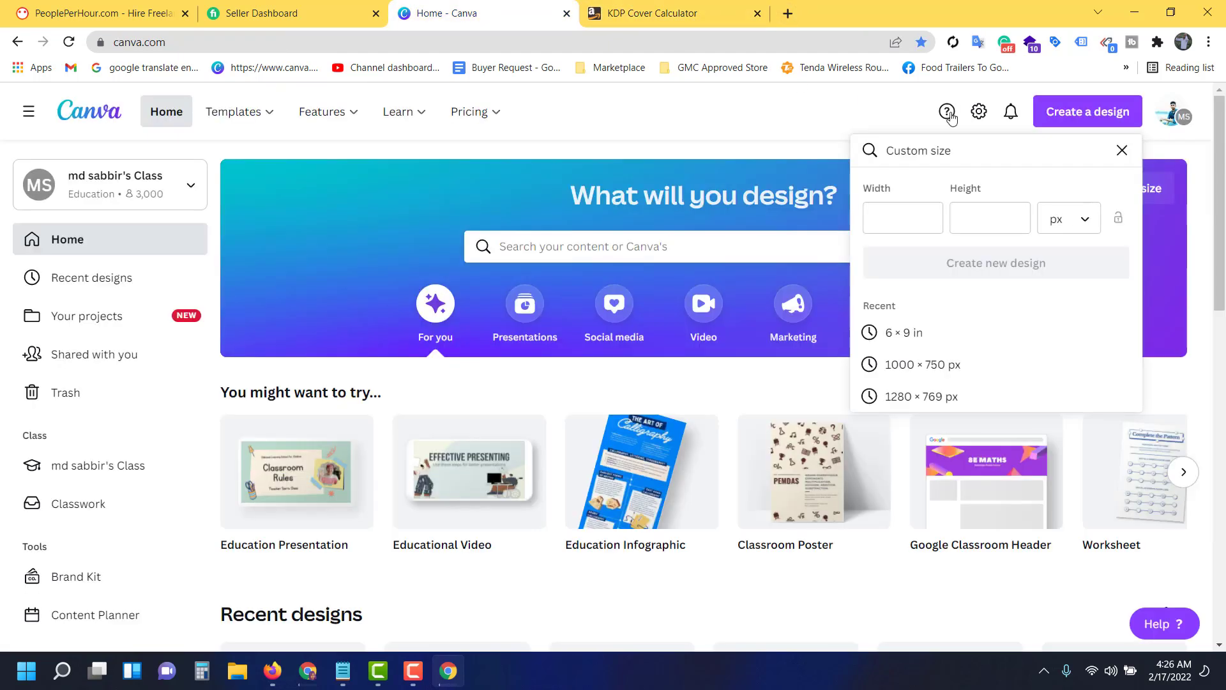
Create a new Canva design sized 12.671 × 9.25 inches from the calculator's dimensions
{"action": "left_click", "coordinate": [1084, 219]}
{"action": "left_click", "coordinate": [1060, 255]}
{"action": "left_click", "coordinate": [893, 217]}
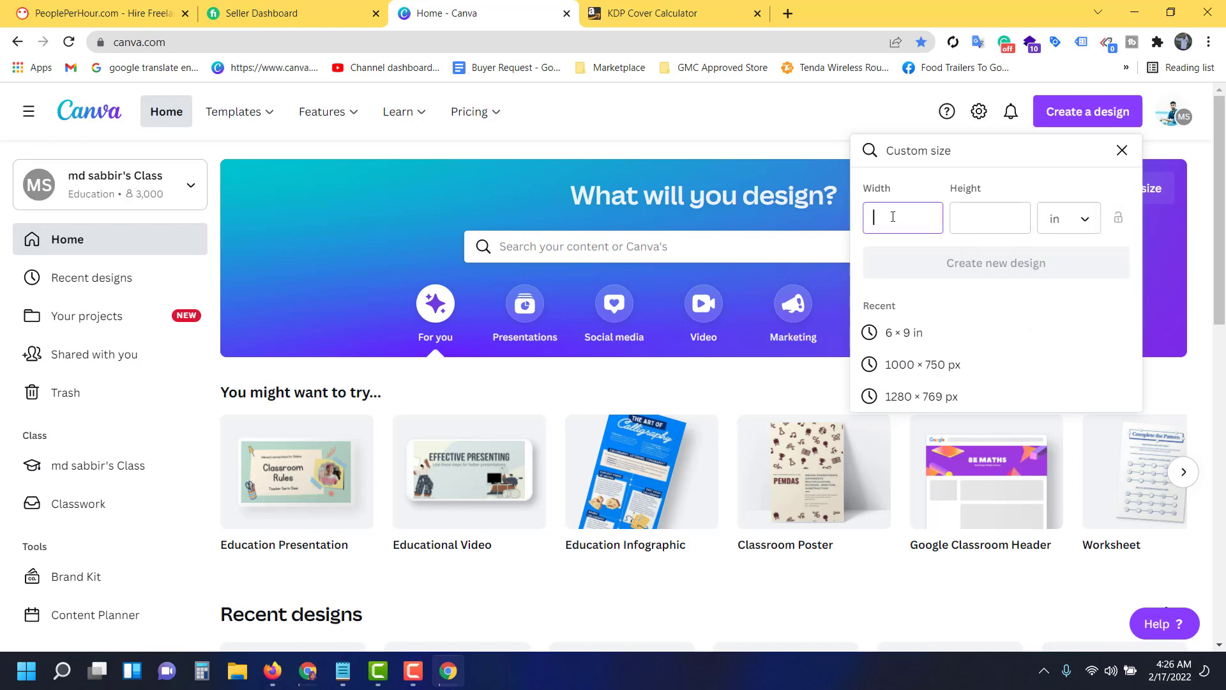
{"action": "type", "text": "12.671"}
{"action": "left_click", "coordinate": [714, 14]}
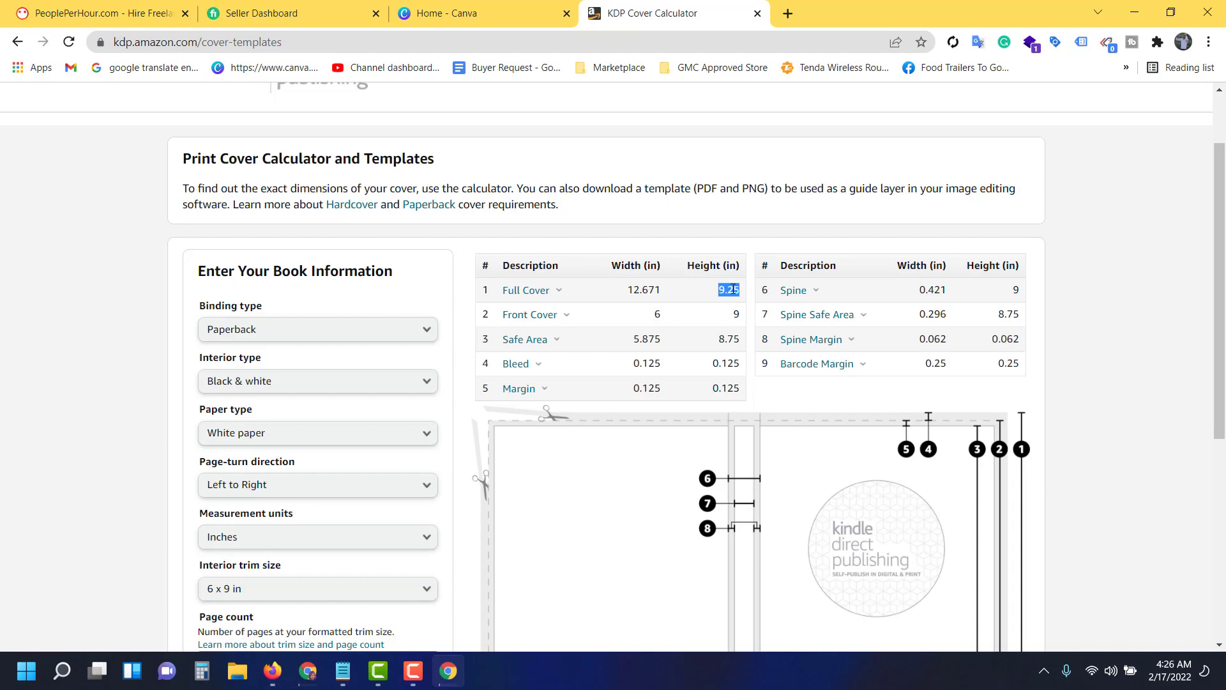
{"action": "left_click", "coordinate": [486, 13]}
{"action": "key", "text": "Tab"}
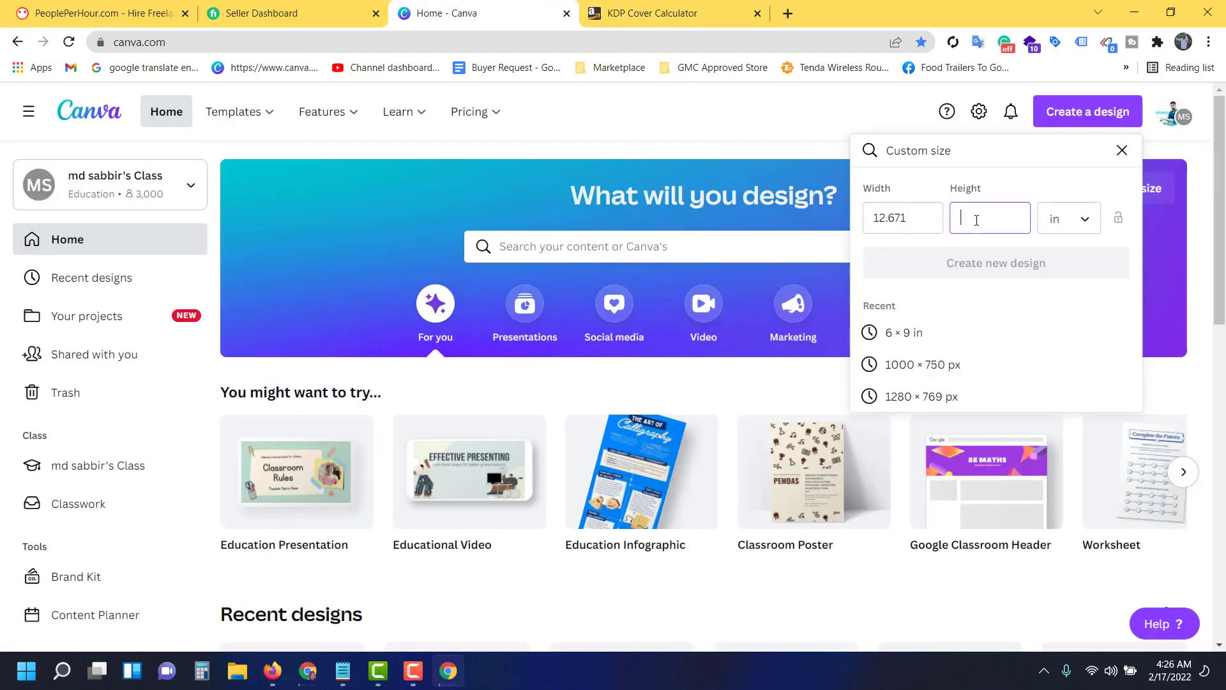
{"action": "type", "text": "9.25"}
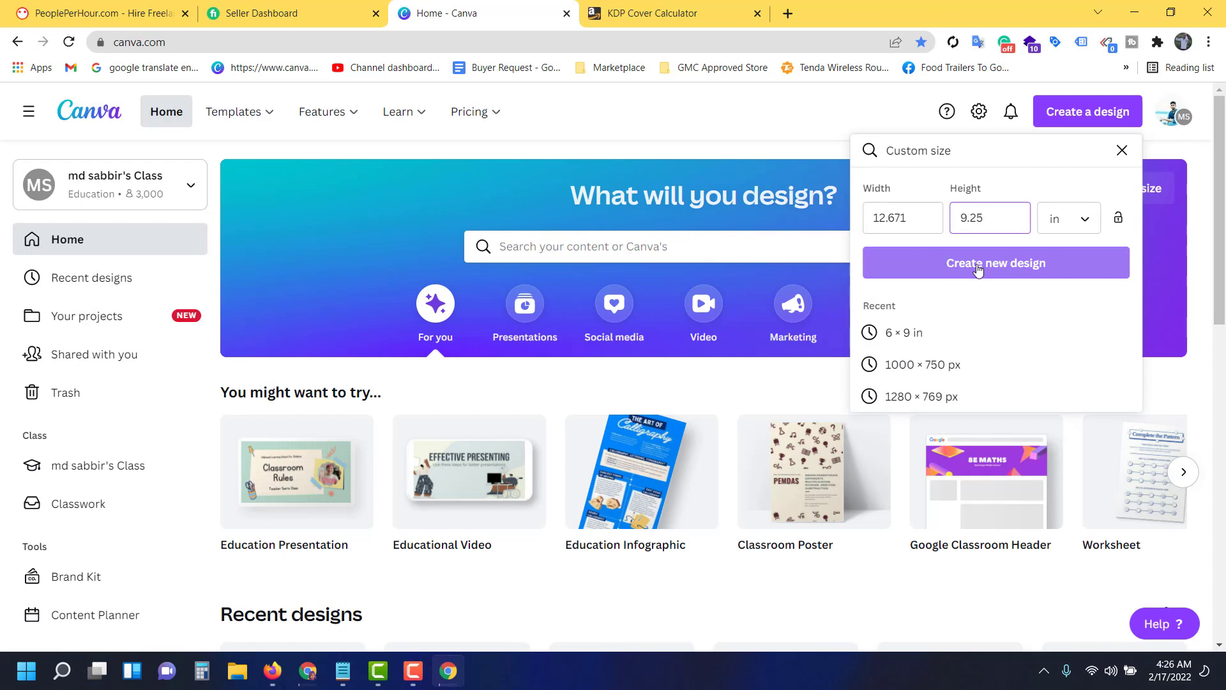
{"action": "left_click", "coordinate": [977, 269]}
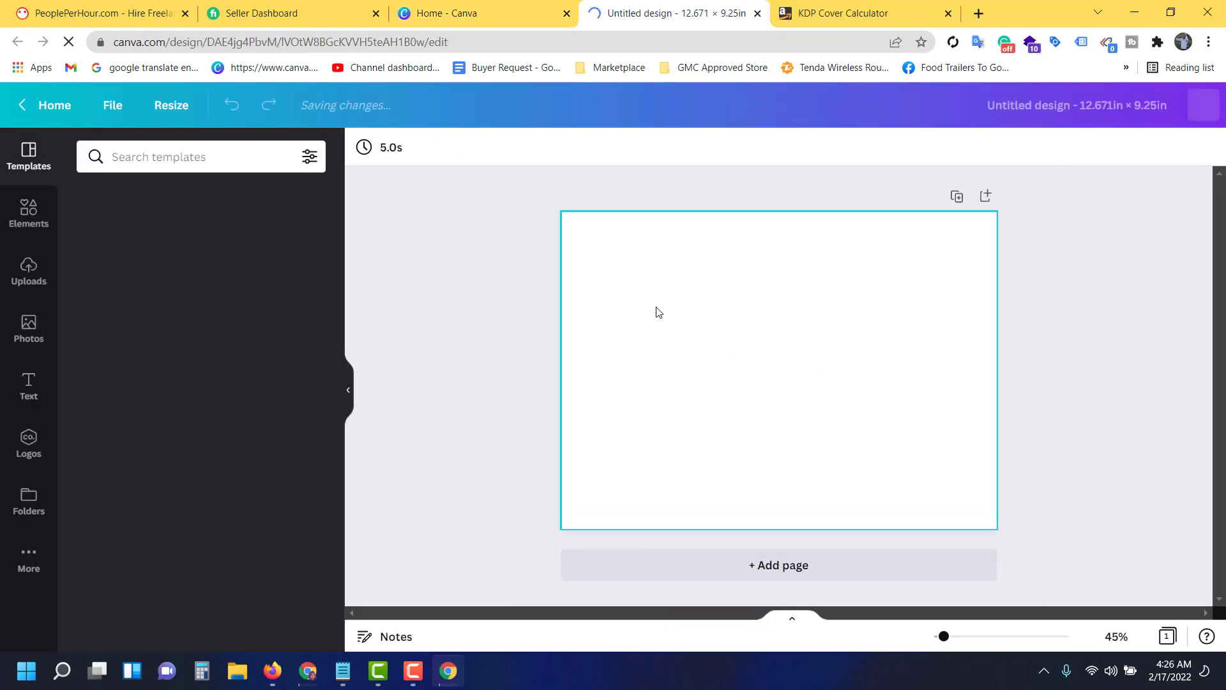
{"action": "key", "text": "ctrl+Tab"}
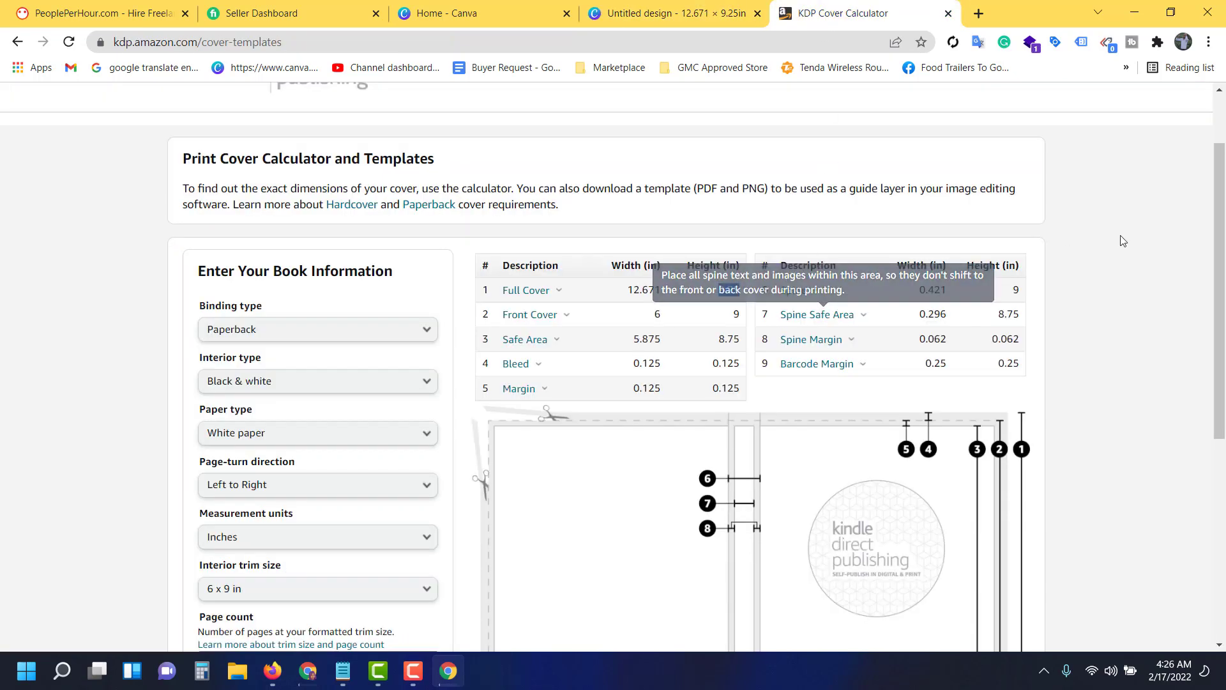
Download the PAPERBACK_6.000x9.000_187_BW_WHITE_en_US.zip template and open it beside Canva's Uploads panel
{"action": "scroll", "coordinate": [402, 399], "scroll_direction": "down", "scroll_amount": 3}
{"action": "scroll", "coordinate": [403, 400], "scroll_direction": "down", "scroll_amount": 3}
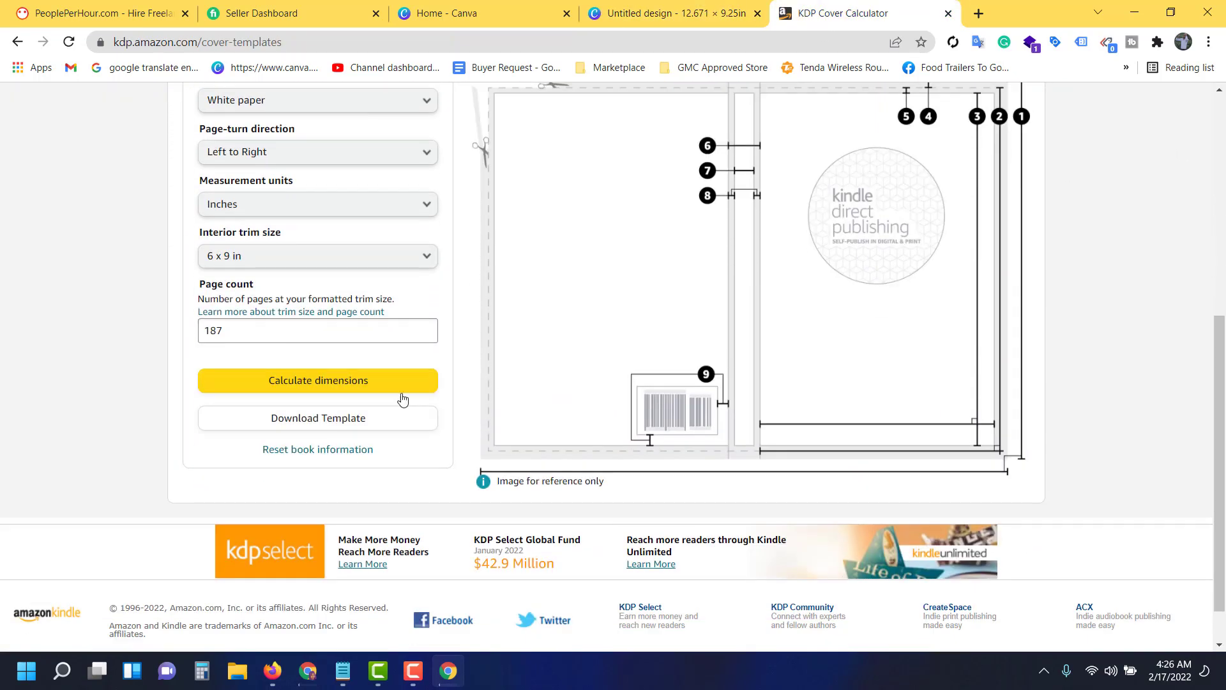
{"action": "left_click", "coordinate": [300, 423]}
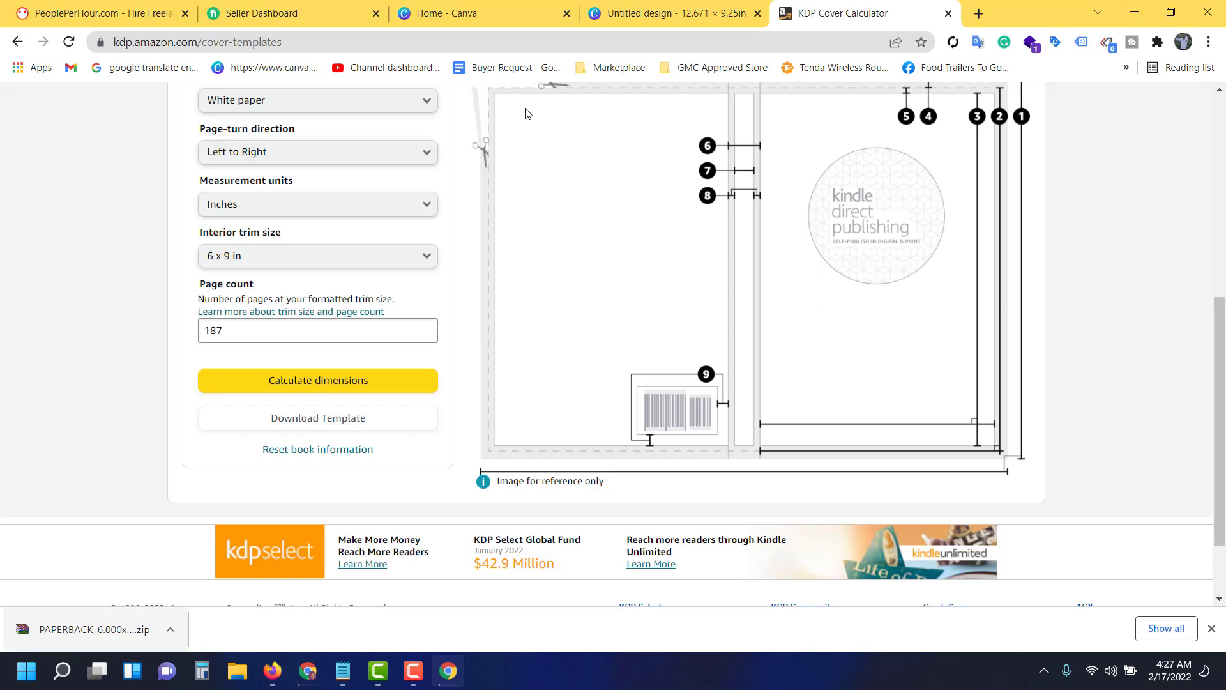
{"action": "left_click", "coordinate": [626, 13]}
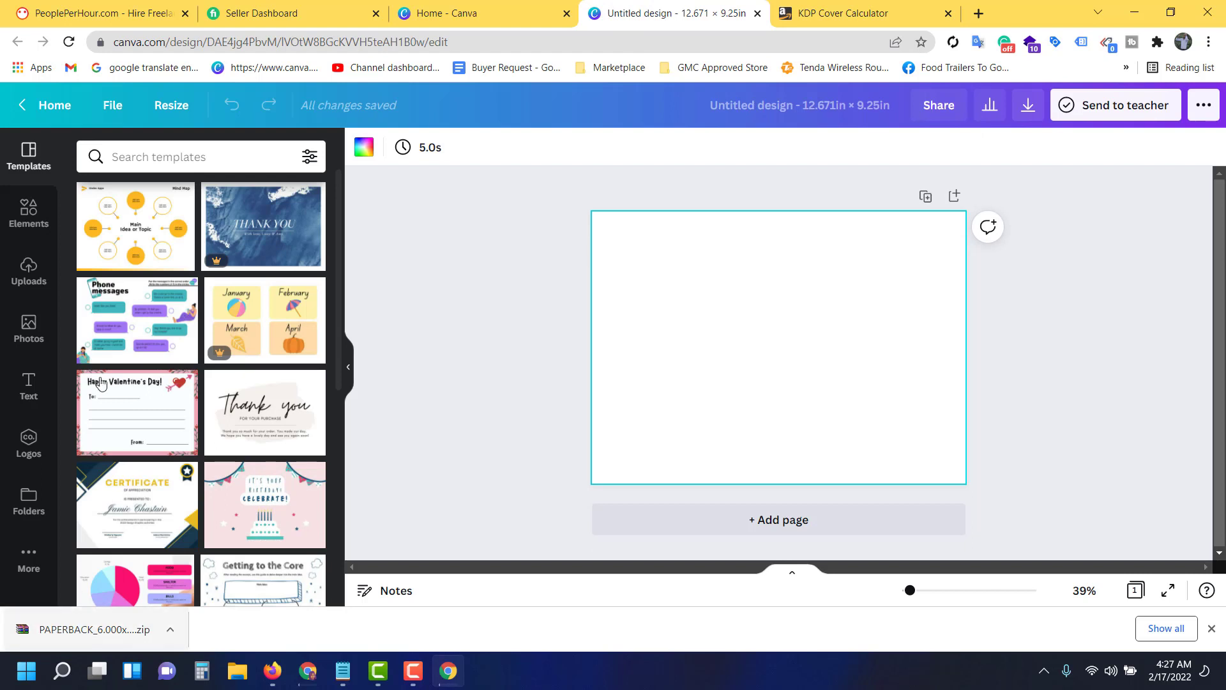
{"action": "left_click", "coordinate": [29, 271]}
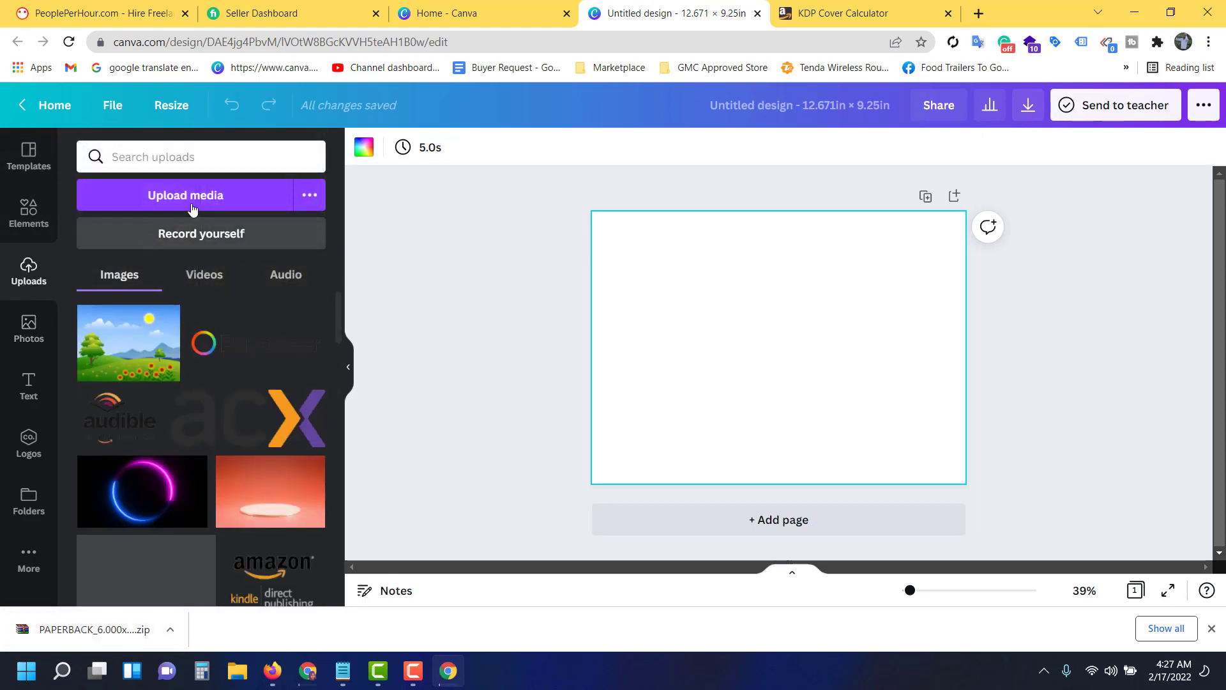
{"action": "left_click", "coordinate": [88, 631]}
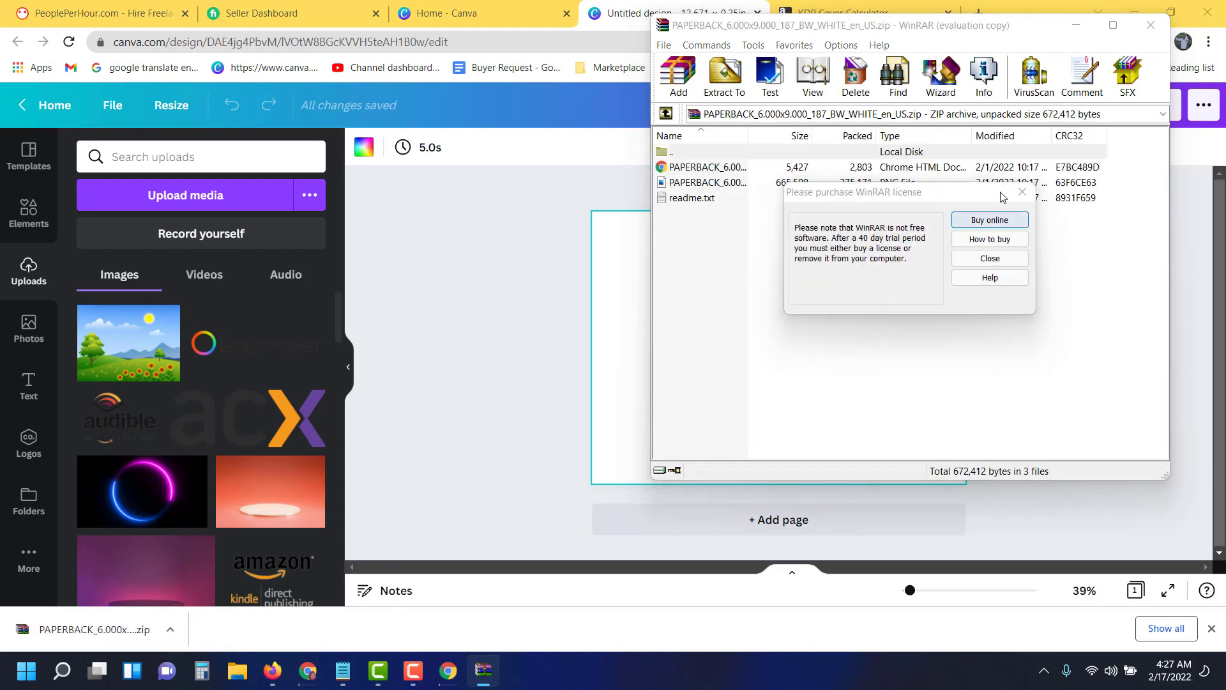
Try uploading the template PNG from WinRAR into Canva, dismiss the error, and open File Explorer
{"action": "left_click_drag", "start_coordinate": [706, 182], "coordinate": [629, 195]}
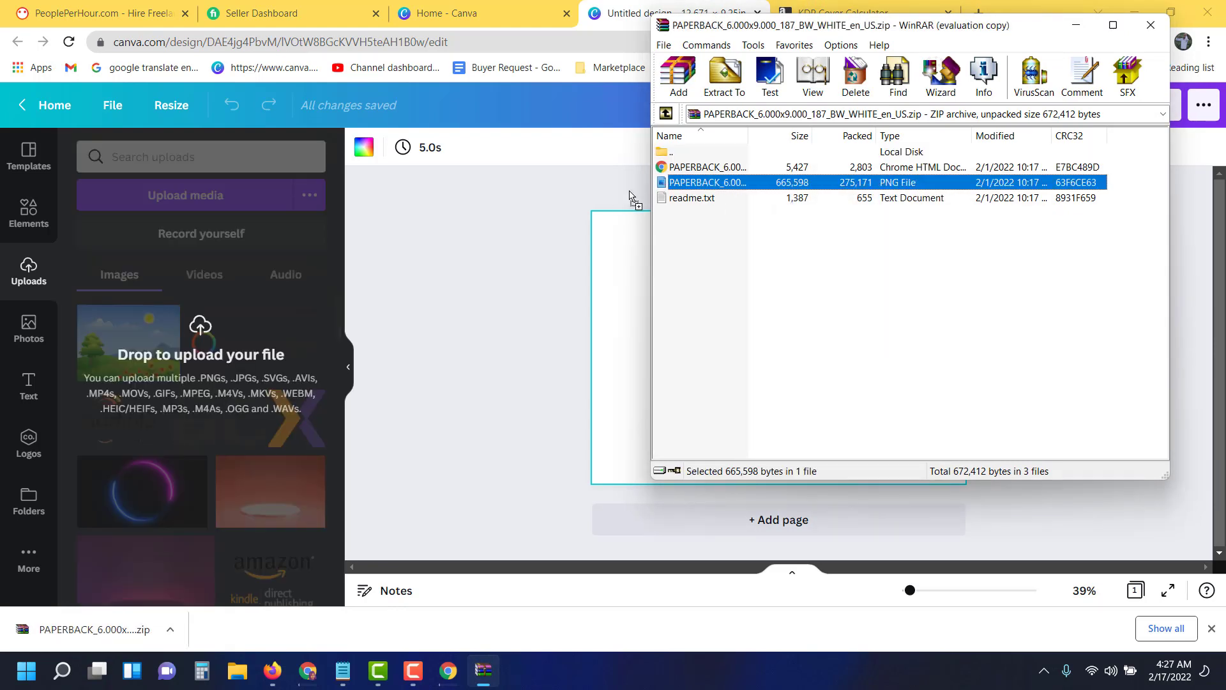
{"action": "left_click_drag", "start_coordinate": [397, 244], "coordinate": [239, 387]}
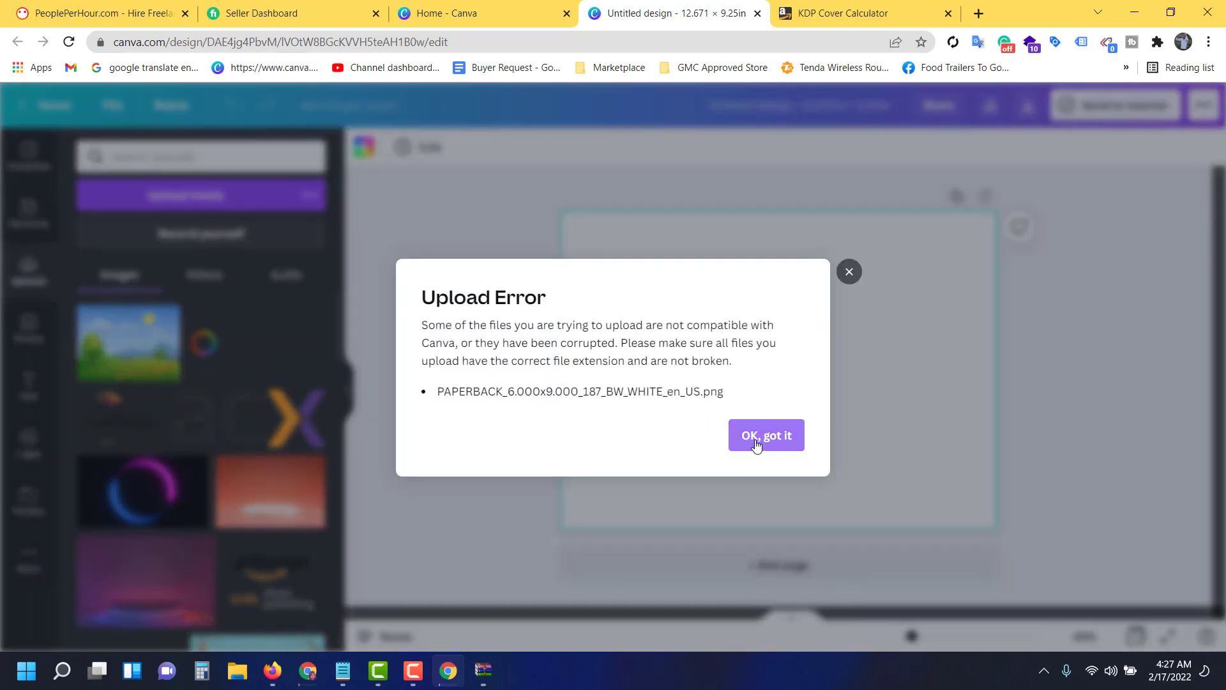
{"action": "left_click", "coordinate": [776, 437]}
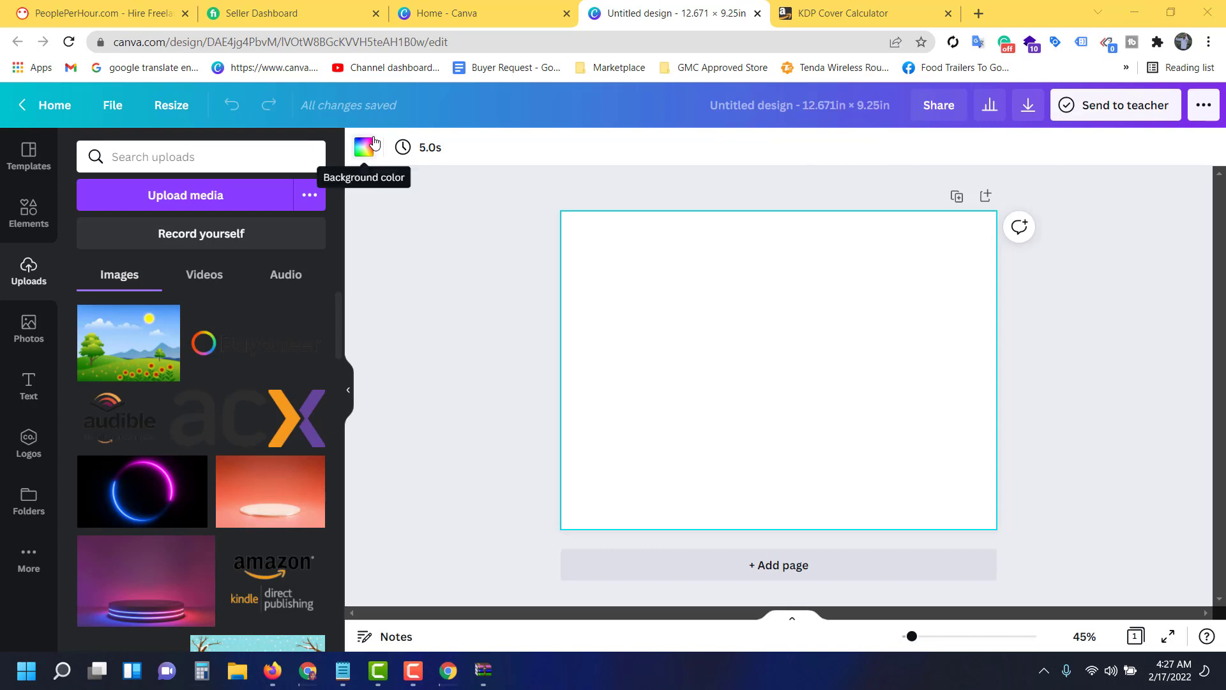
{"action": "key", "text": "super+e"}
Extract the template zip in Downloads into its own PAPERBACK folder
{"action": "double_click", "coordinate": [400, 239]}
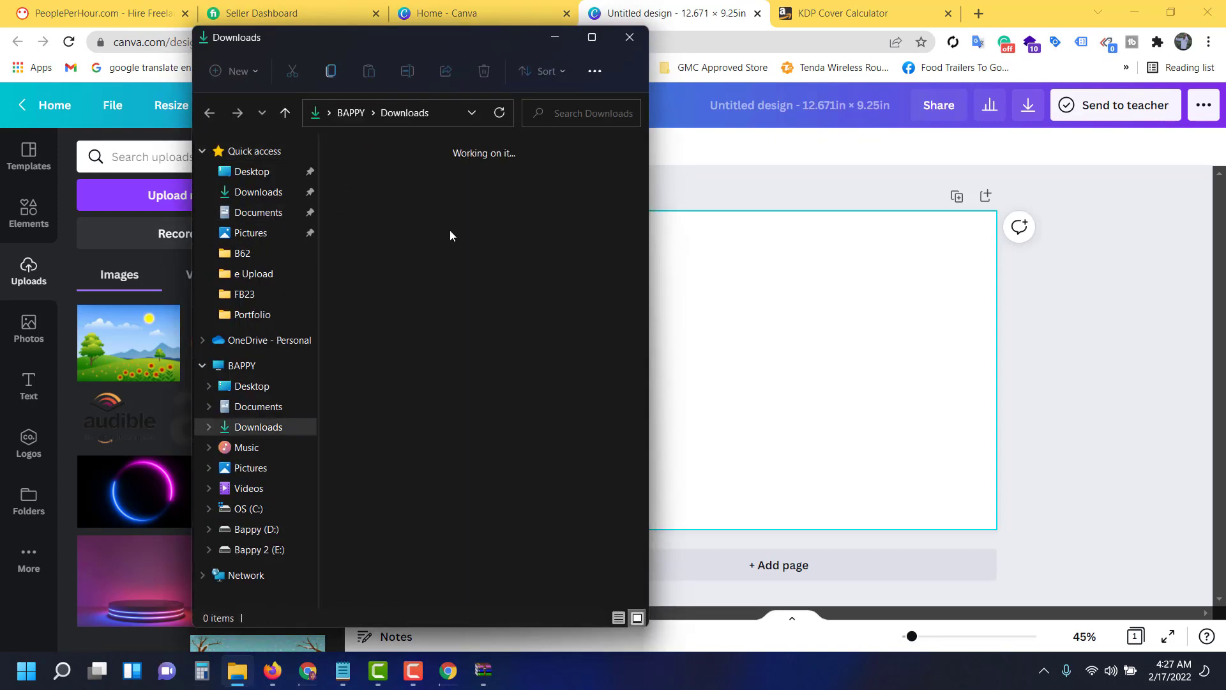
{"action": "left_click", "coordinate": [375, 202]}
{"action": "right_click", "coordinate": [375, 202]}
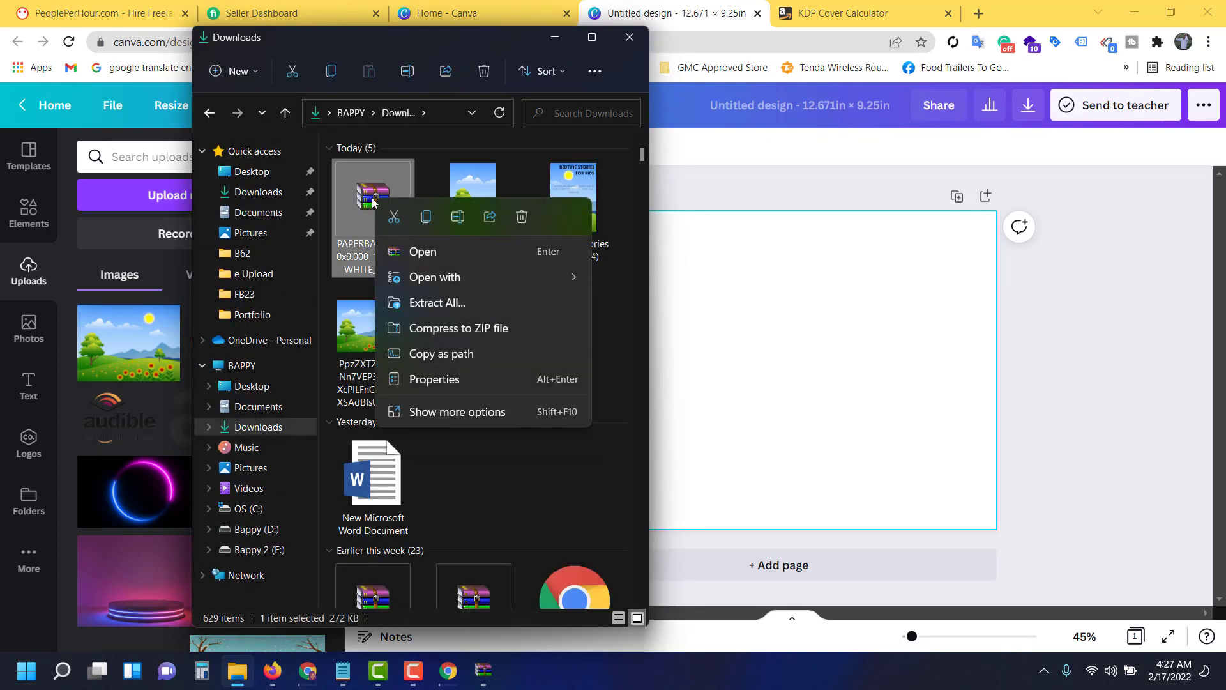
{"action": "left_click", "coordinate": [439, 304]}
{"action": "left_click", "coordinate": [740, 495]}
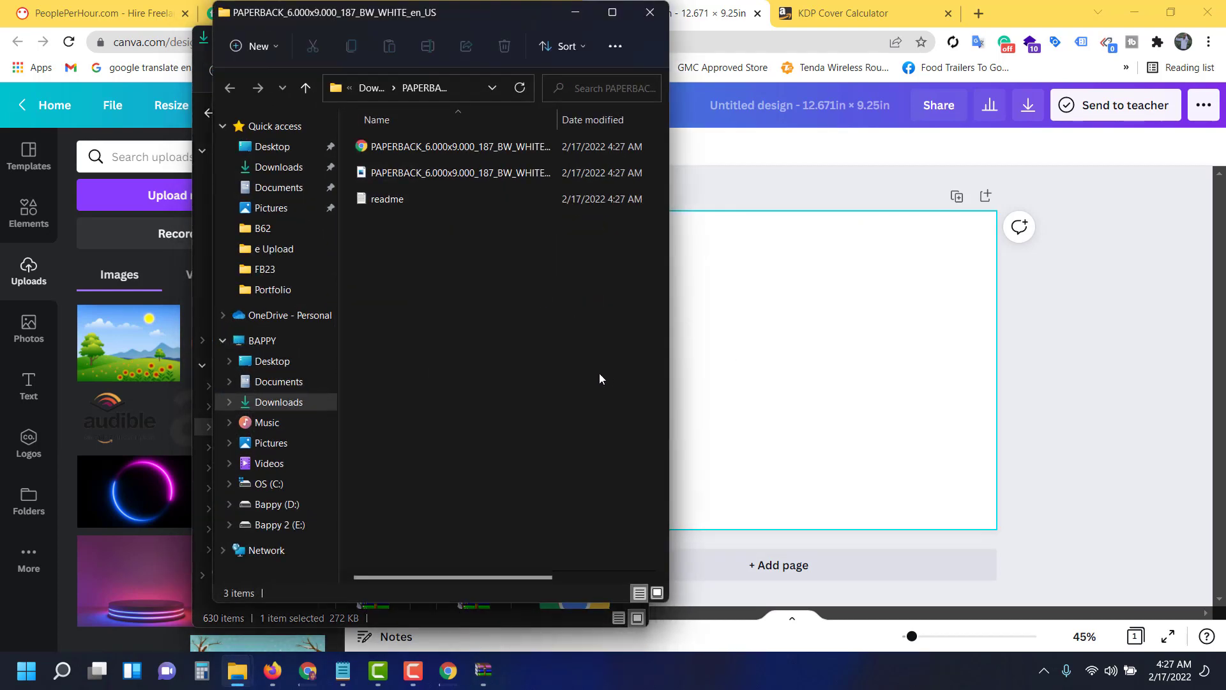
Upload the extracted template PNG into Canva's uploads and close WinRAR
{"action": "mouse_move", "coordinate": [483, 23]}
{"action": "left_mouse_down"}
{"action": "mouse_move", "coordinate": [678, 46]}
{"action": "mouse_move", "coordinate": [770, 82]}
{"action": "left_mouse_up"}
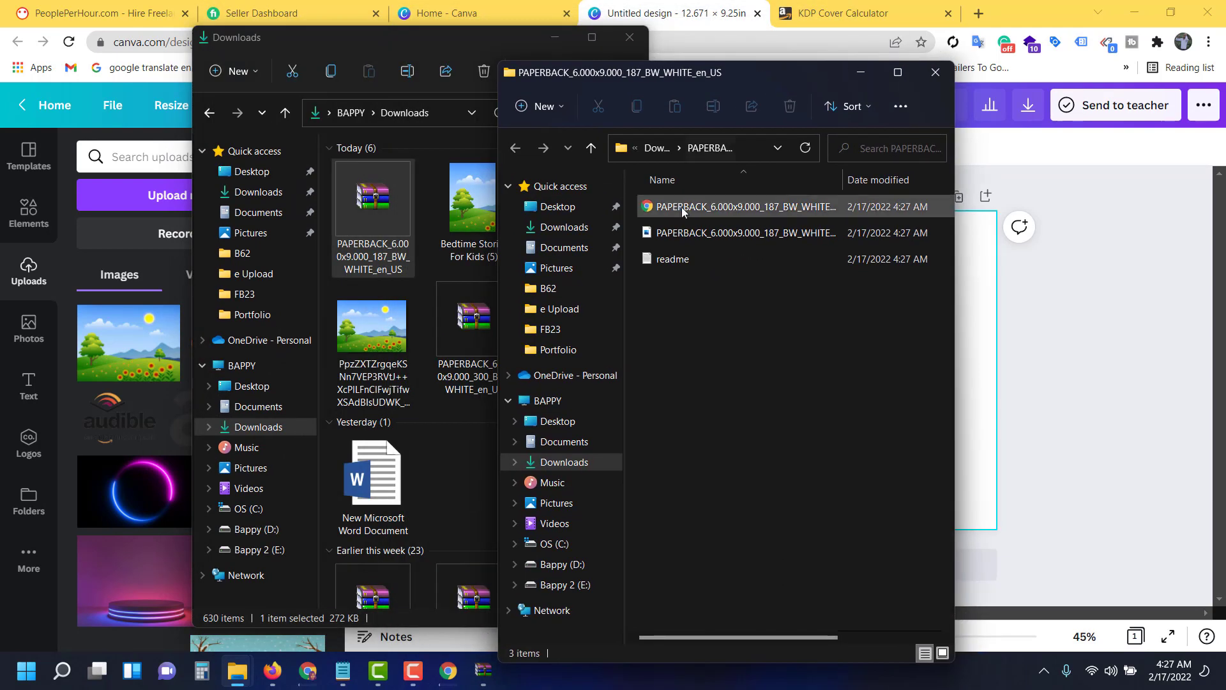
{"action": "left_click_drag", "start_coordinate": [681, 233], "coordinate": [134, 372]}
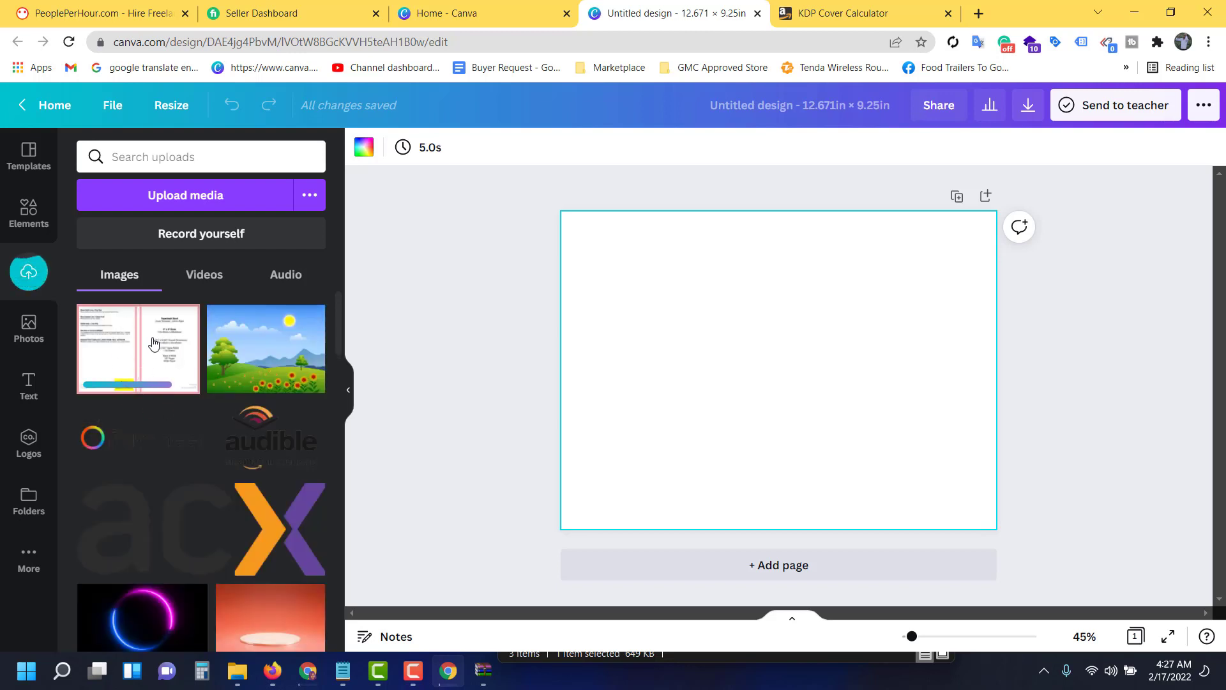
{"action": "left_click", "coordinate": [483, 671]}
{"action": "left_click", "coordinate": [1174, 20]}
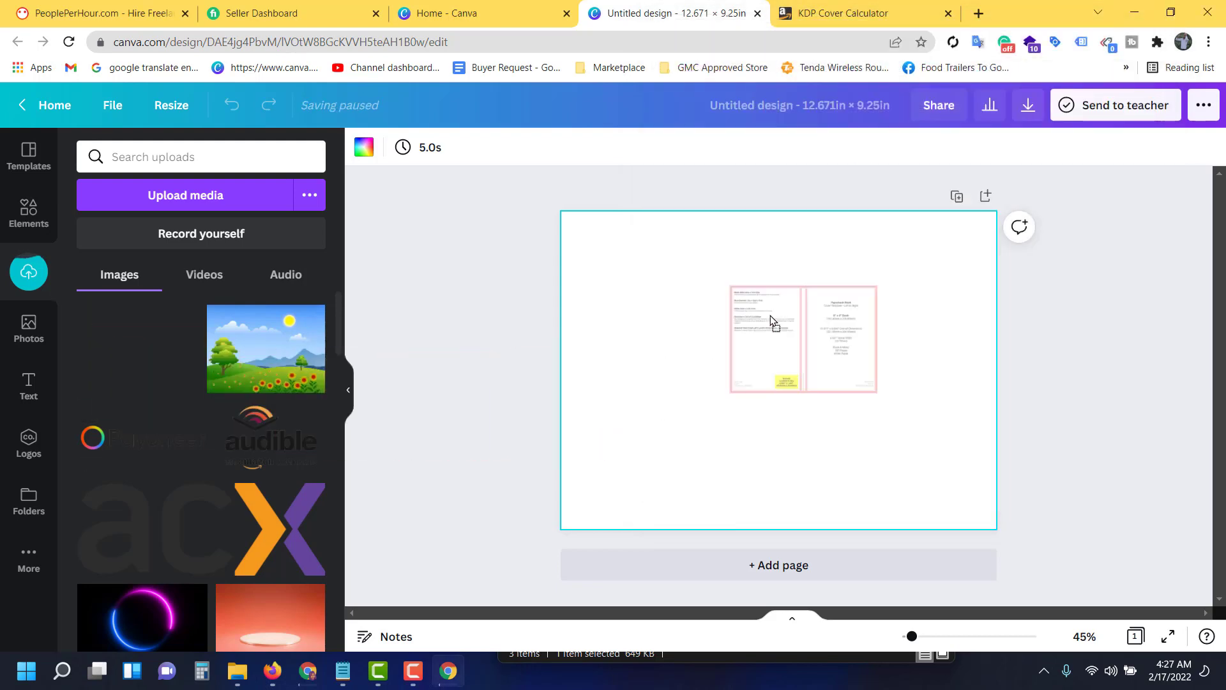
Place the template on the page and upload Bedtime Stories For Kids (4) and (5)
{"action": "left_click_drag", "start_coordinate": [130, 355], "coordinate": [772, 324]}
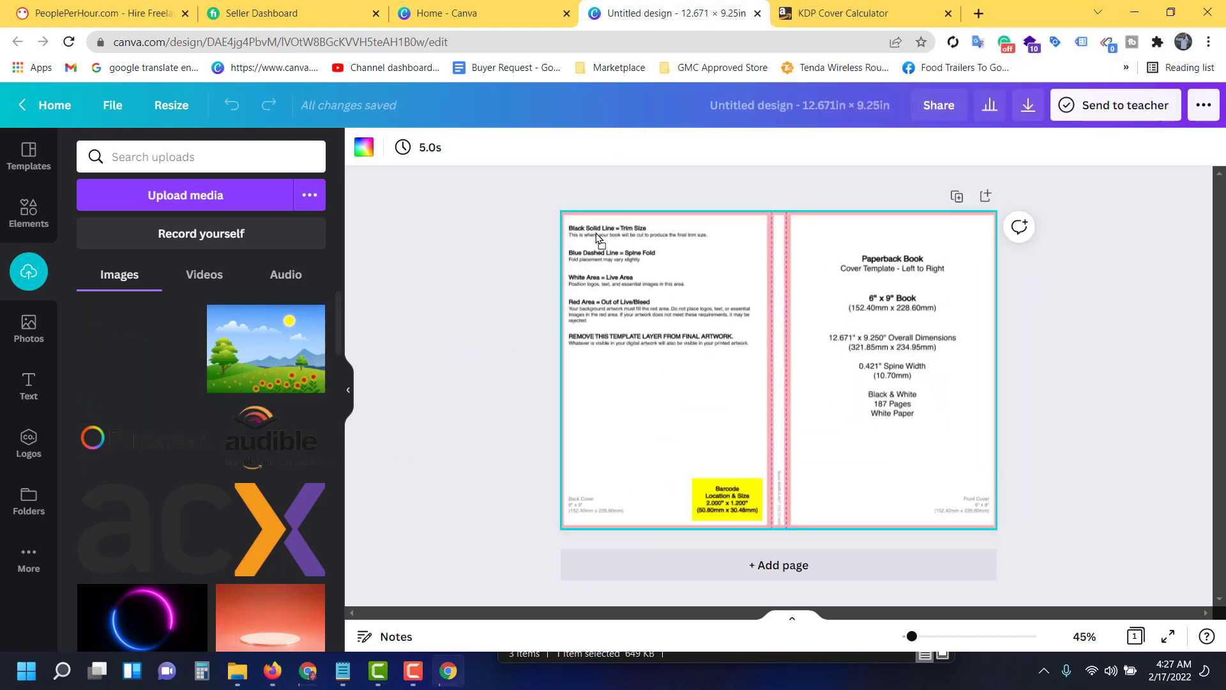
{"action": "left_click", "coordinate": [473, 306]}
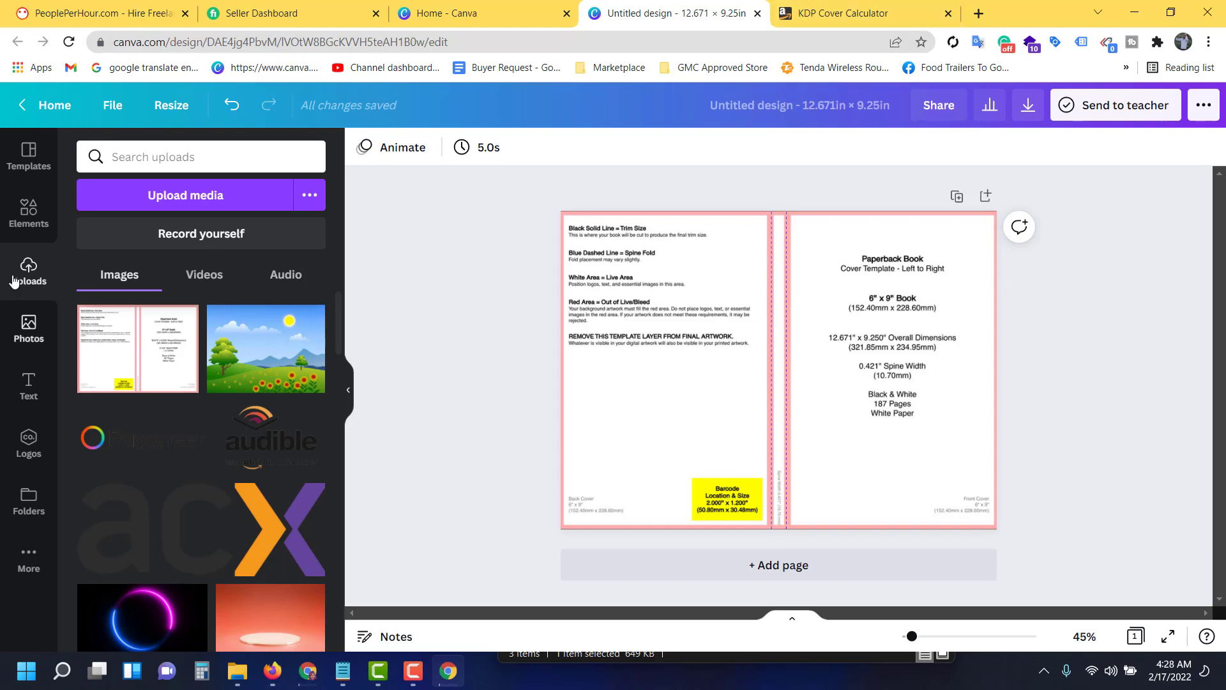
{"action": "left_click", "coordinate": [205, 211]}
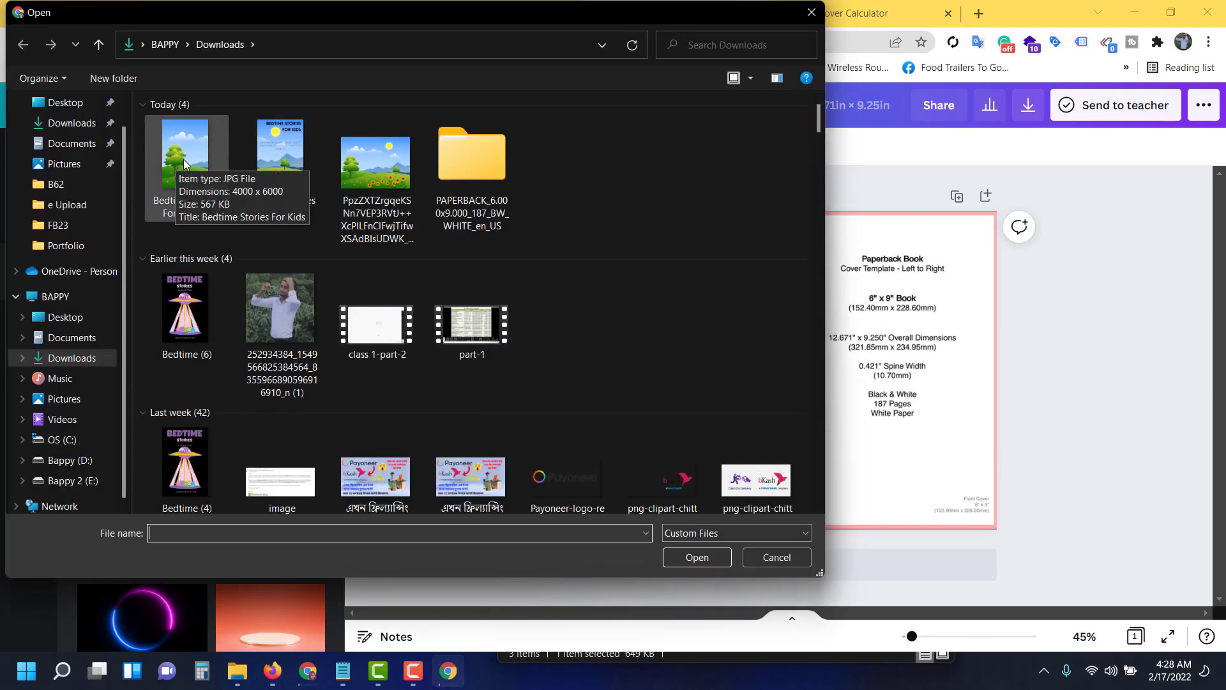
{"action": "left_click", "coordinate": [180, 163]}
{"action": "left_click", "coordinate": [282, 183], "text": "ctrl"}
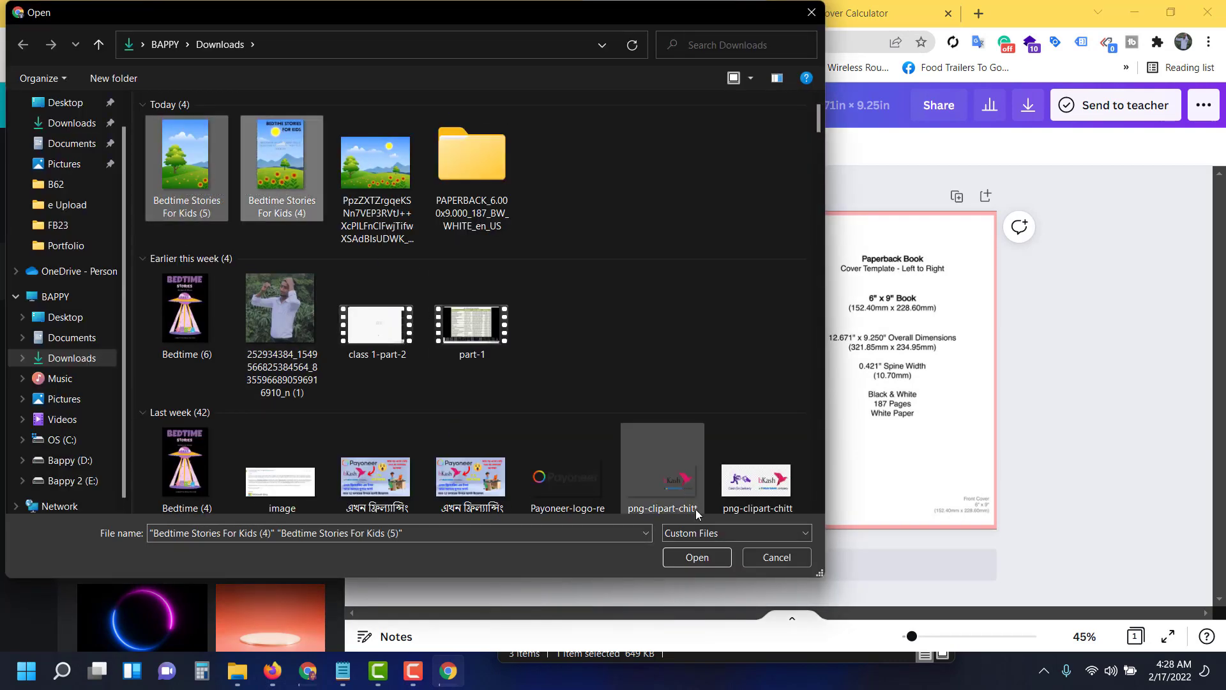
{"action": "left_click", "coordinate": [696, 558]}
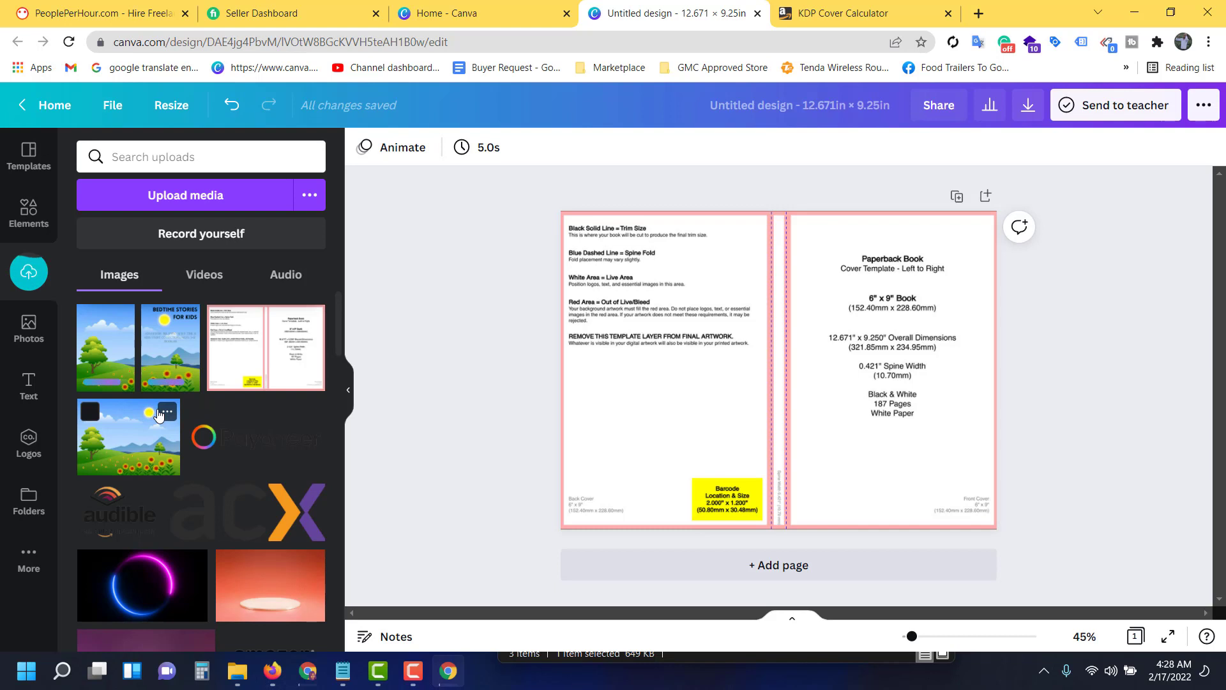
Reload the design and clear the page of the cover art and KDP template image
{"action": "key", "text": "F5"}
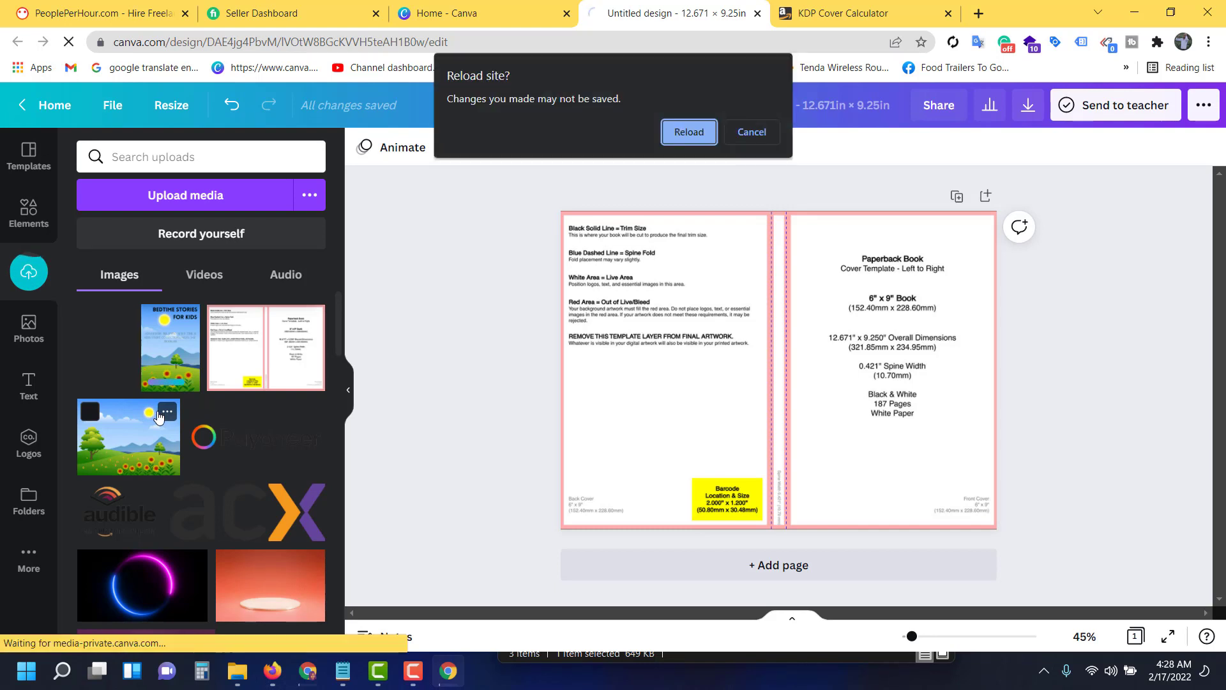
{"action": "left_click", "coordinate": [751, 131]}
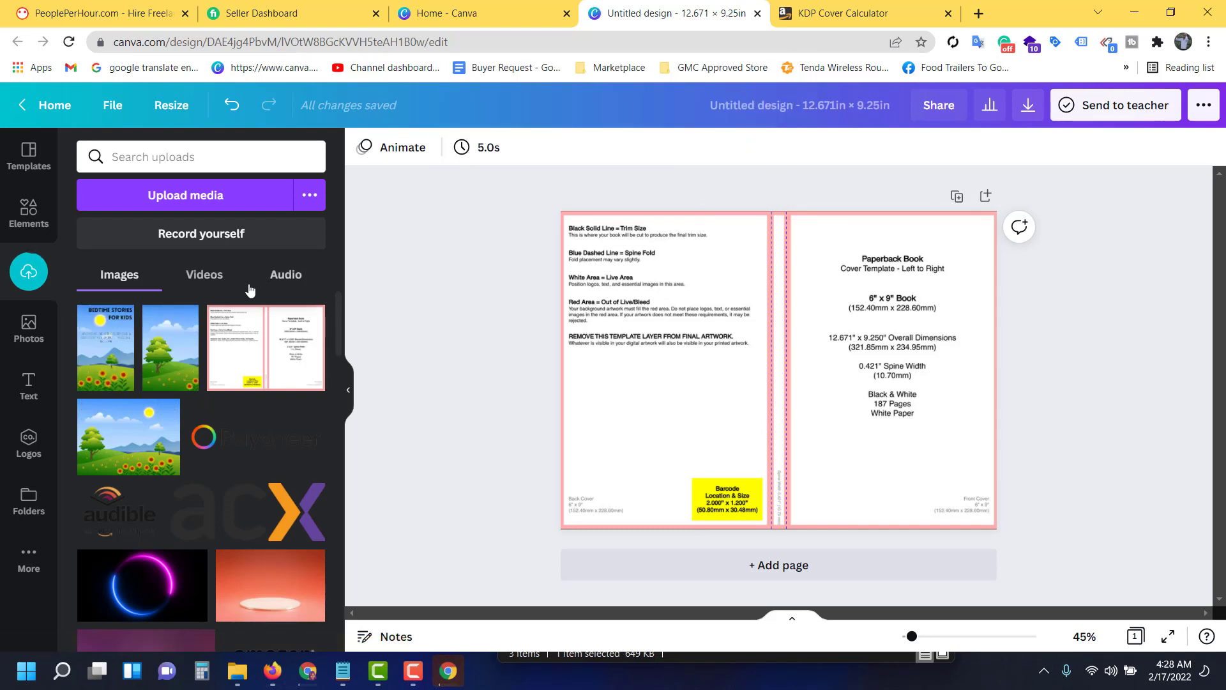
{"action": "left_click_drag", "start_coordinate": [112, 344], "coordinate": [858, 307]}
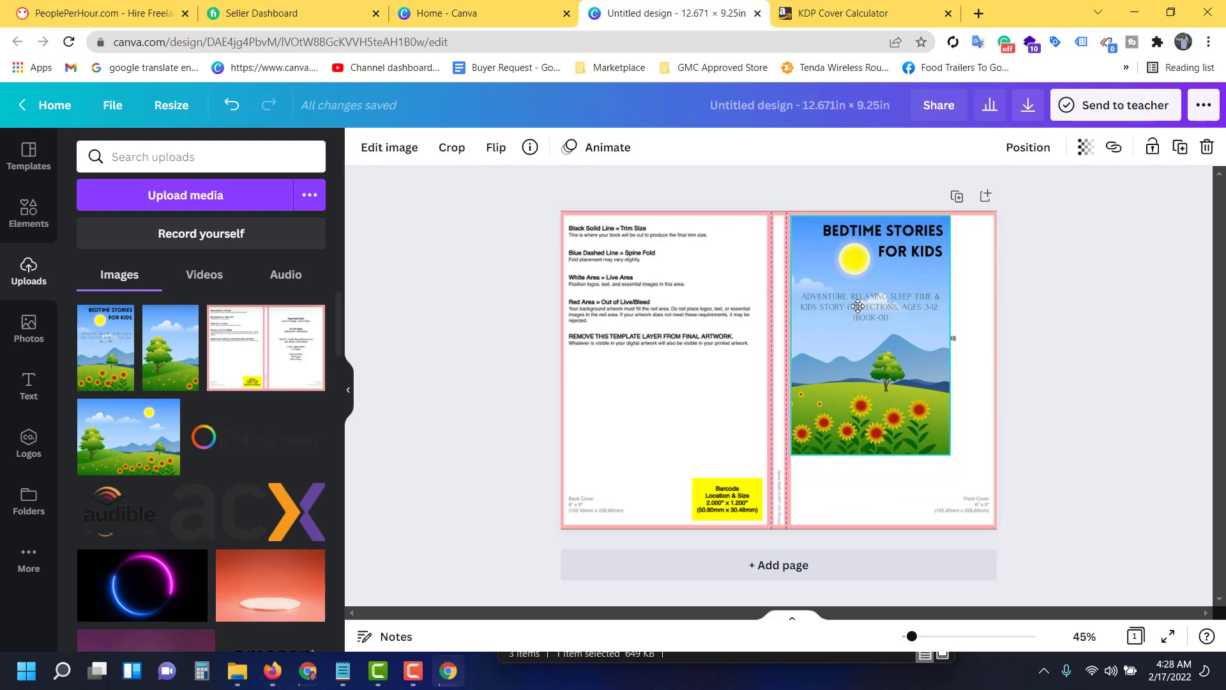
{"action": "mouse_move", "coordinate": [858, 306]}
{"action": "left_mouse_down"}
{"action": "mouse_move", "coordinate": [906, 365]}
{"action": "mouse_move", "coordinate": [406, 287]}
{"action": "left_mouse_up"}
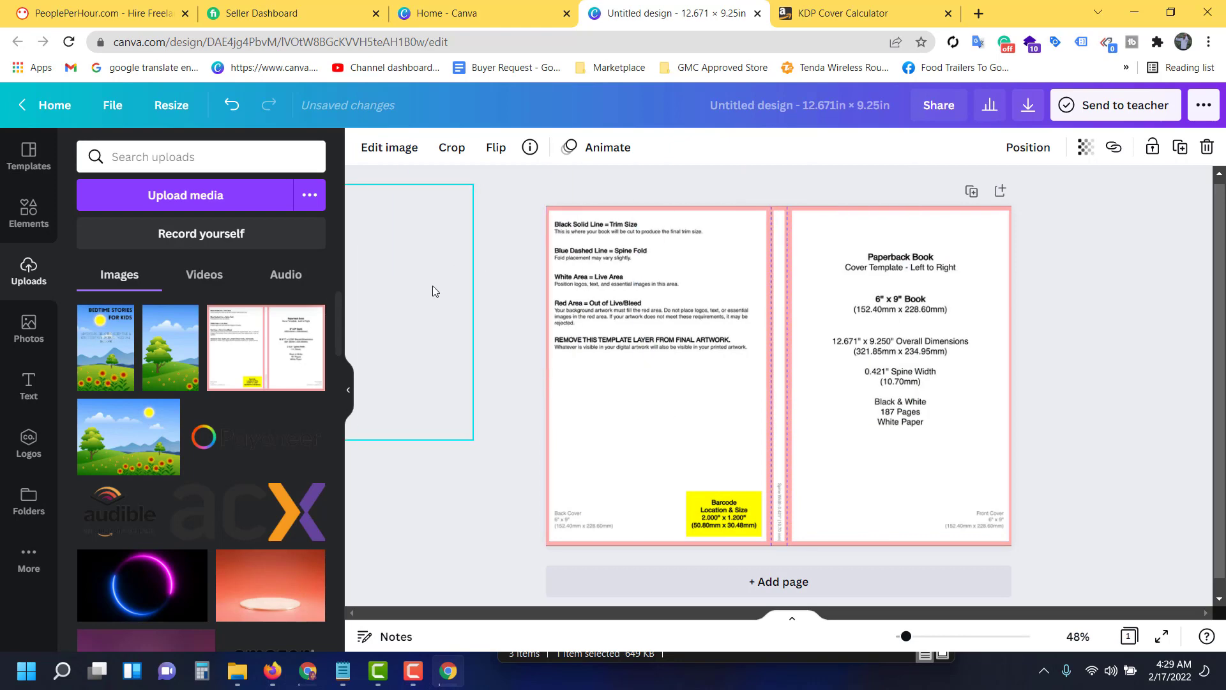
{"action": "left_click", "coordinate": [667, 382]}
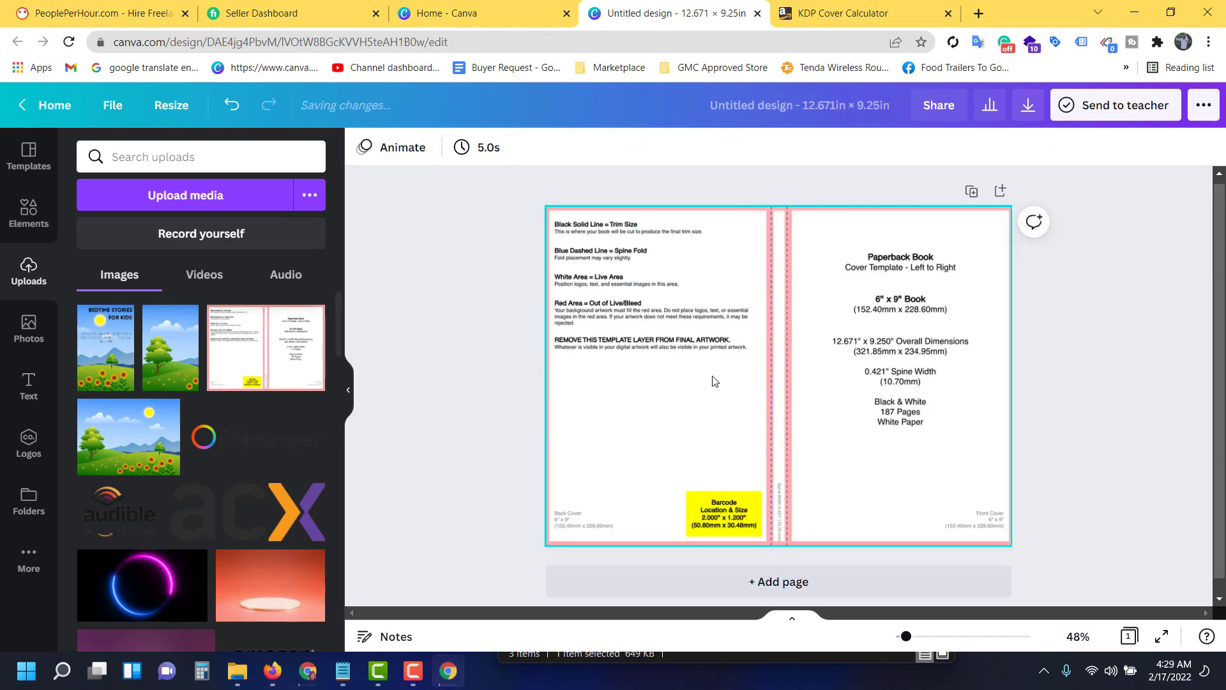
{"action": "left_click", "coordinate": [1210, 147]}
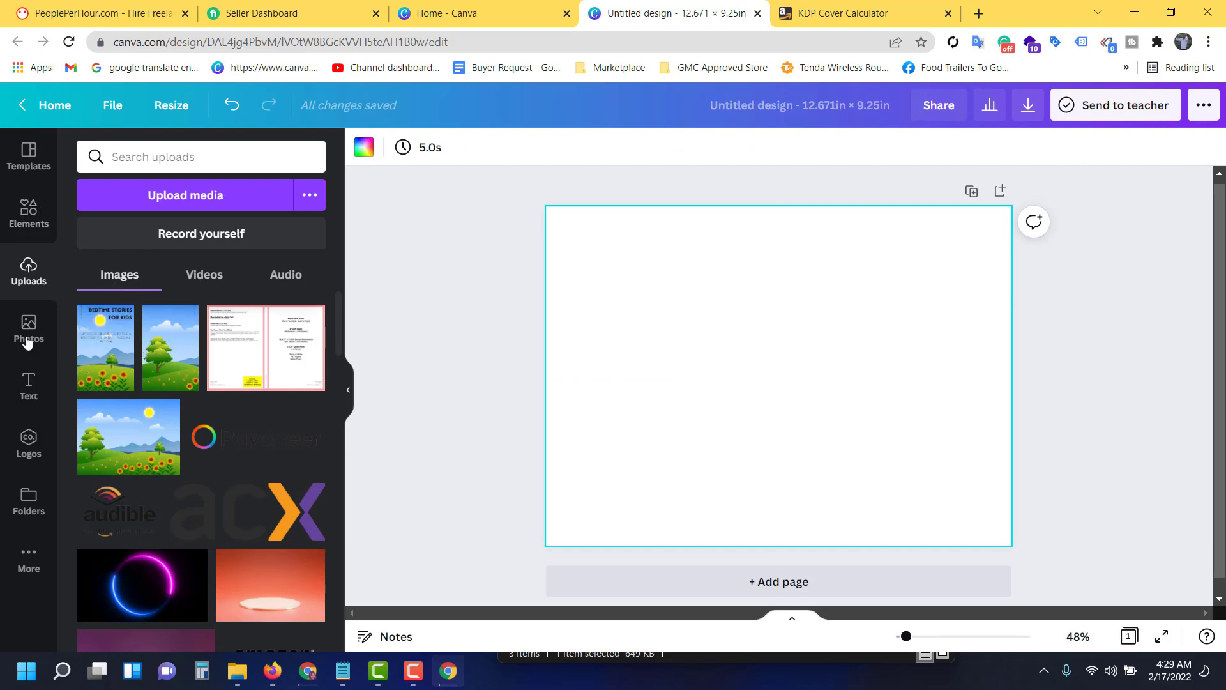
Give the page background a custom #1F9BE4 blue
{"action": "left_click", "coordinate": [362, 146]}
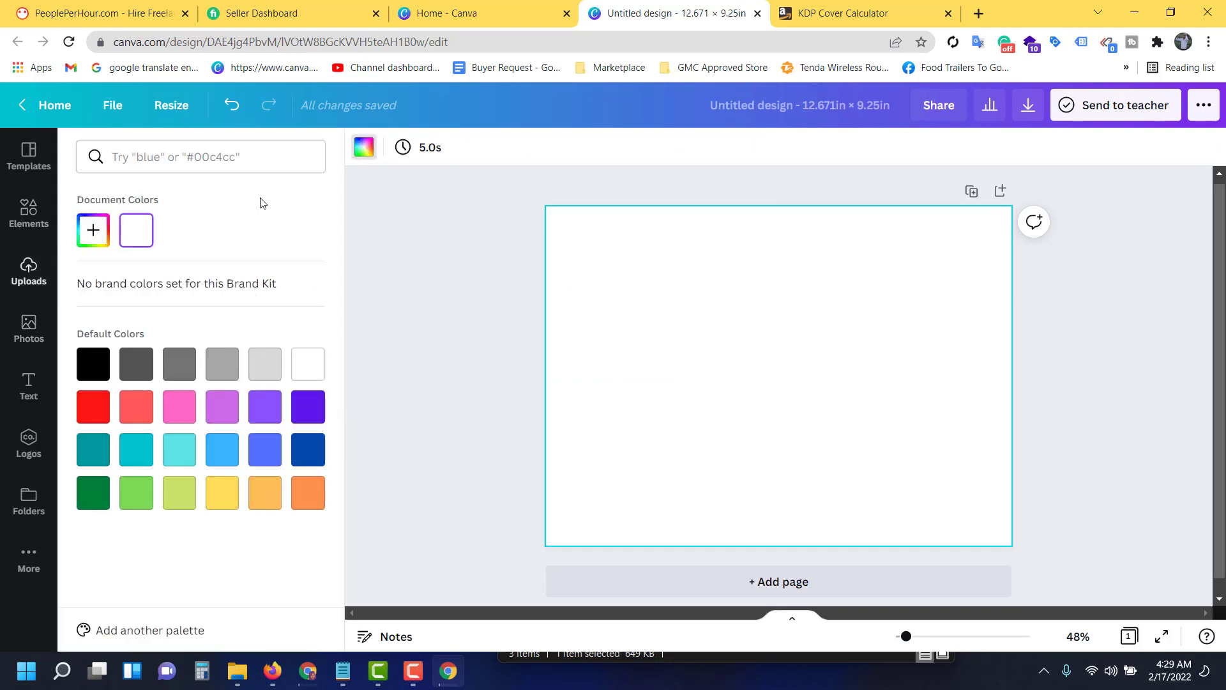
{"action": "left_click", "coordinate": [238, 444]}
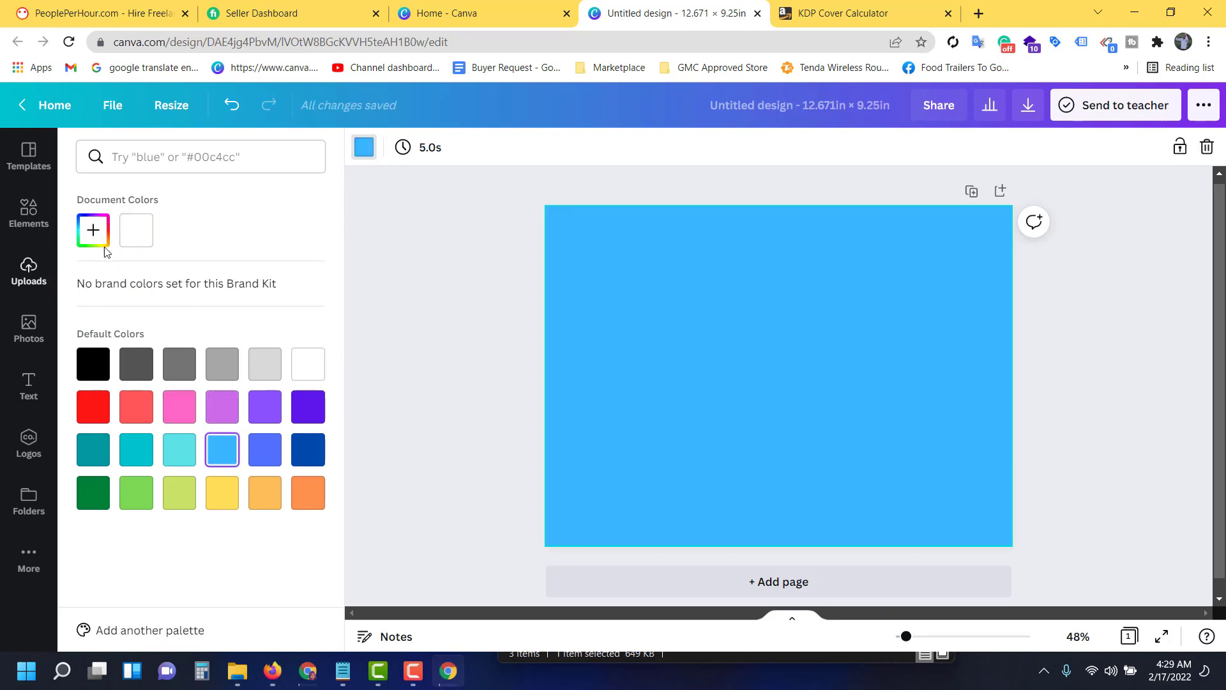
{"action": "left_click", "coordinate": [94, 231]}
{"action": "left_click_drag", "start_coordinate": [236, 313], "coordinate": [274, 275]}
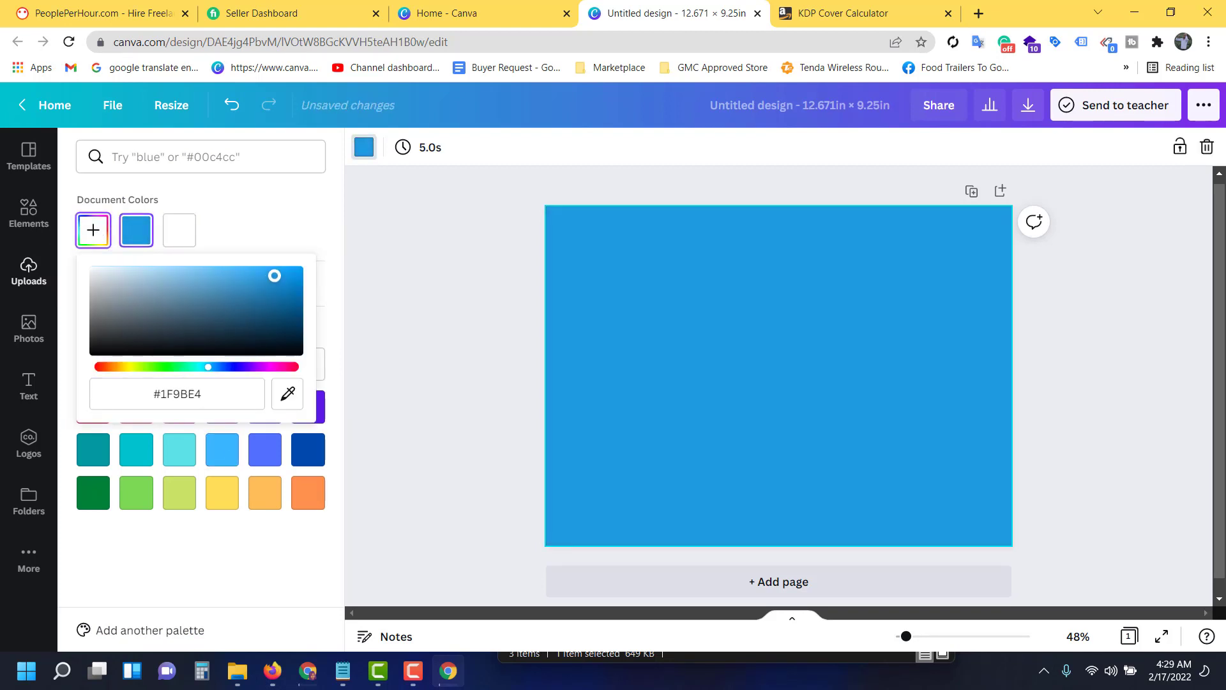
Lay the KDP template image over the whole page and drop the tree landscape onto the back cover
{"action": "left_click", "coordinate": [409, 241]}
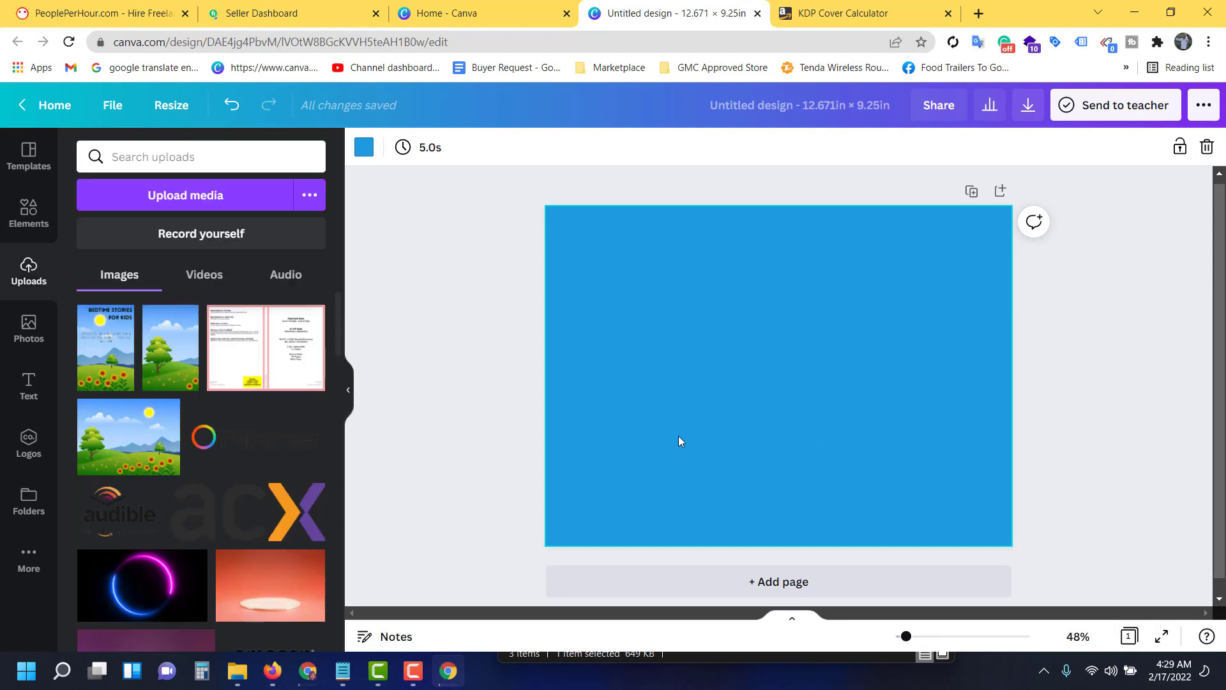
{"action": "mouse_move", "coordinate": [266, 348]}
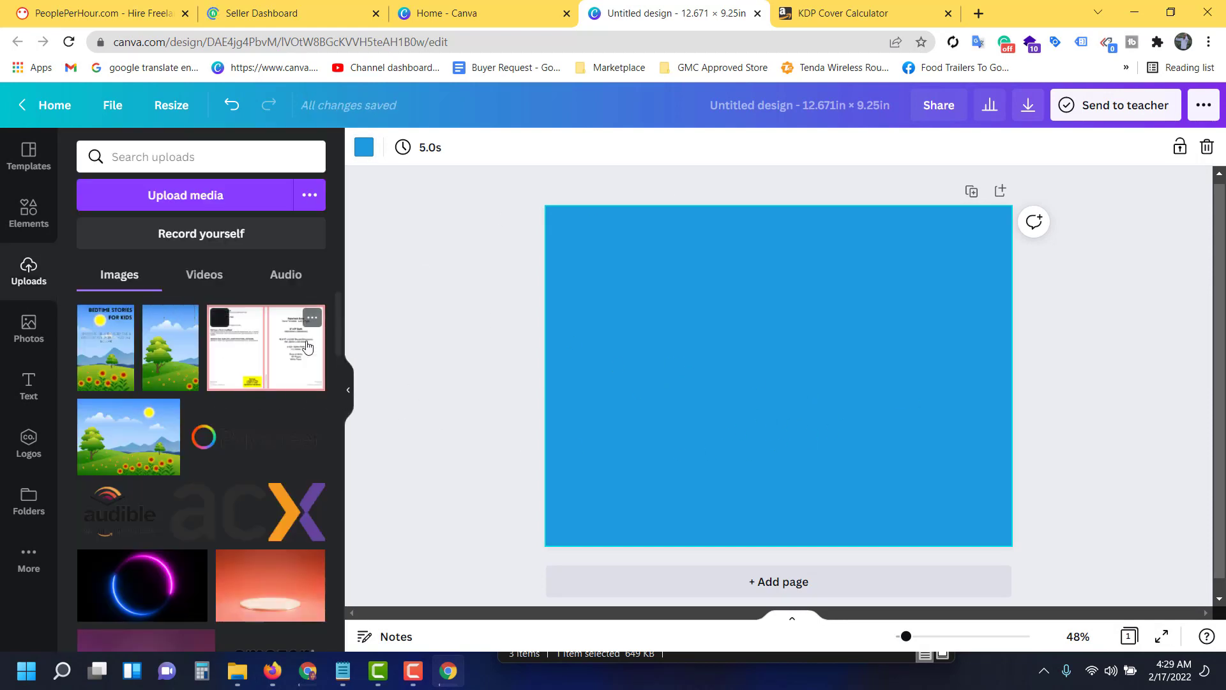
{"action": "mouse_move", "coordinate": [266, 348]}
{"action": "left_mouse_down"}
{"action": "mouse_move", "coordinate": [730, 333]}
{"action": "mouse_move", "coordinate": [658, 294]}
{"action": "left_mouse_up"}
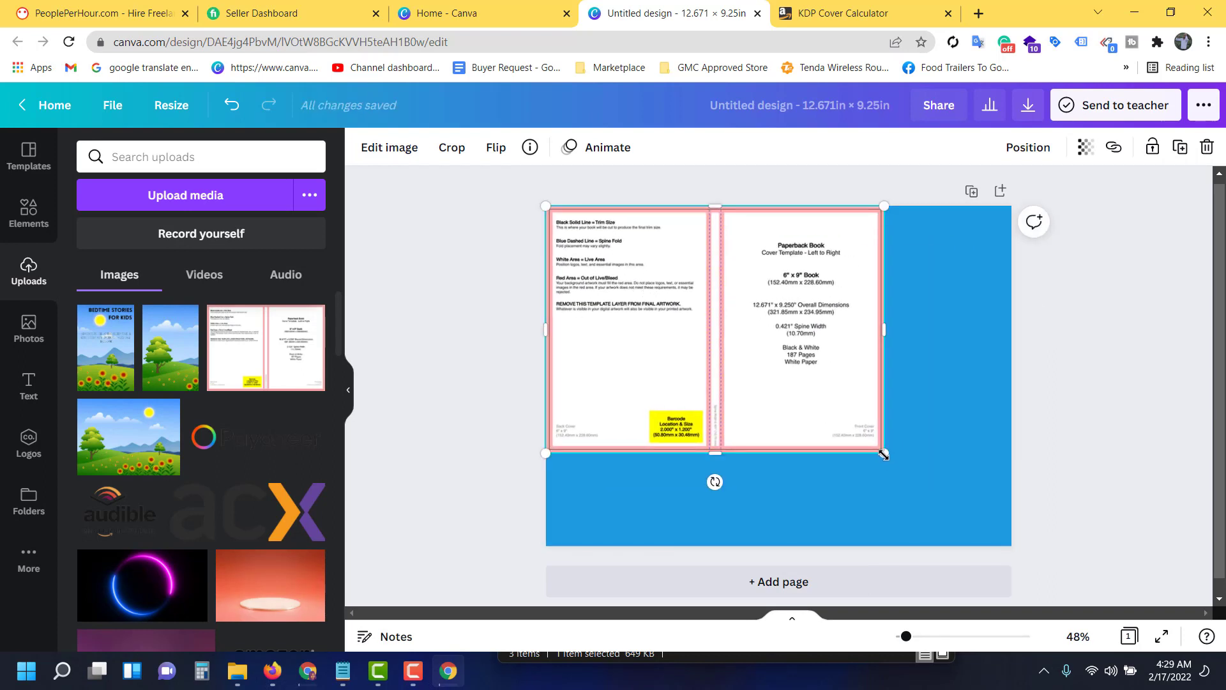
{"action": "key", "text": "Delete"}
{"action": "mouse_move", "coordinate": [223, 316]}
{"action": "left_mouse_down"}
{"action": "mouse_move", "coordinate": [589, 257]}
{"action": "mouse_move", "coordinate": [592, 239]}
{"action": "left_mouse_up"}
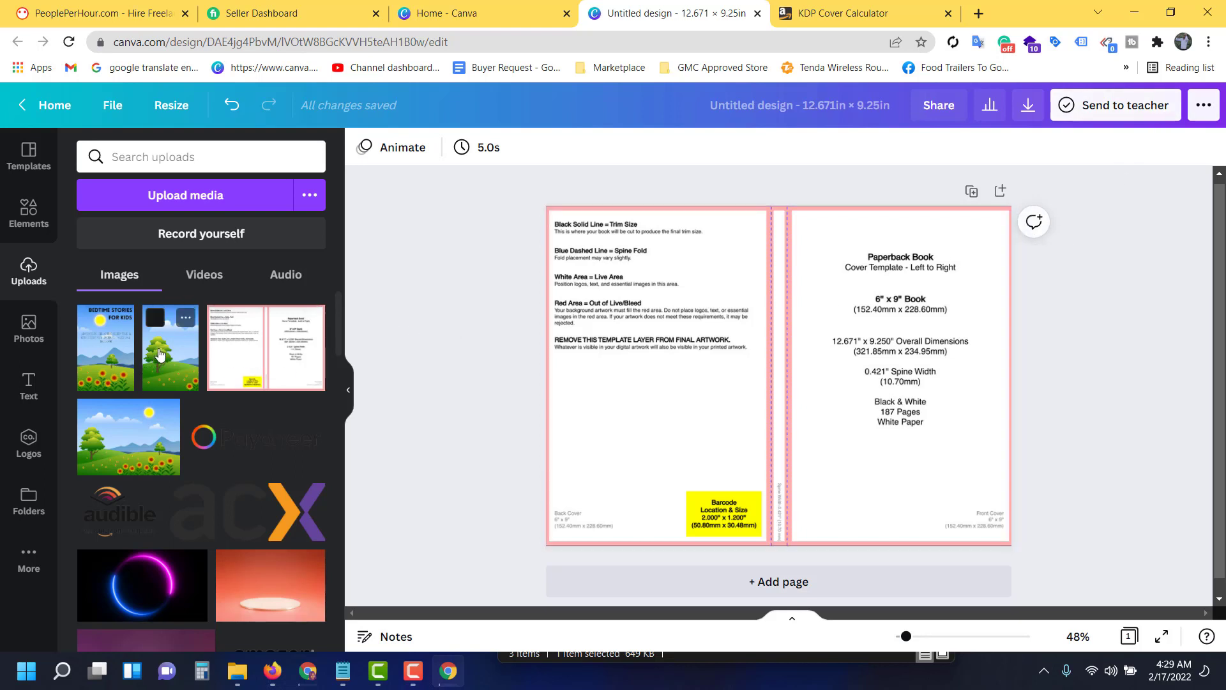
{"action": "mouse_move", "coordinate": [148, 385]}
{"action": "left_mouse_down"}
{"action": "mouse_move", "coordinate": [502, 396]}
{"action": "mouse_move", "coordinate": [577, 265]}
{"action": "mouse_move", "coordinate": [605, 290]}
{"action": "left_mouse_up"}
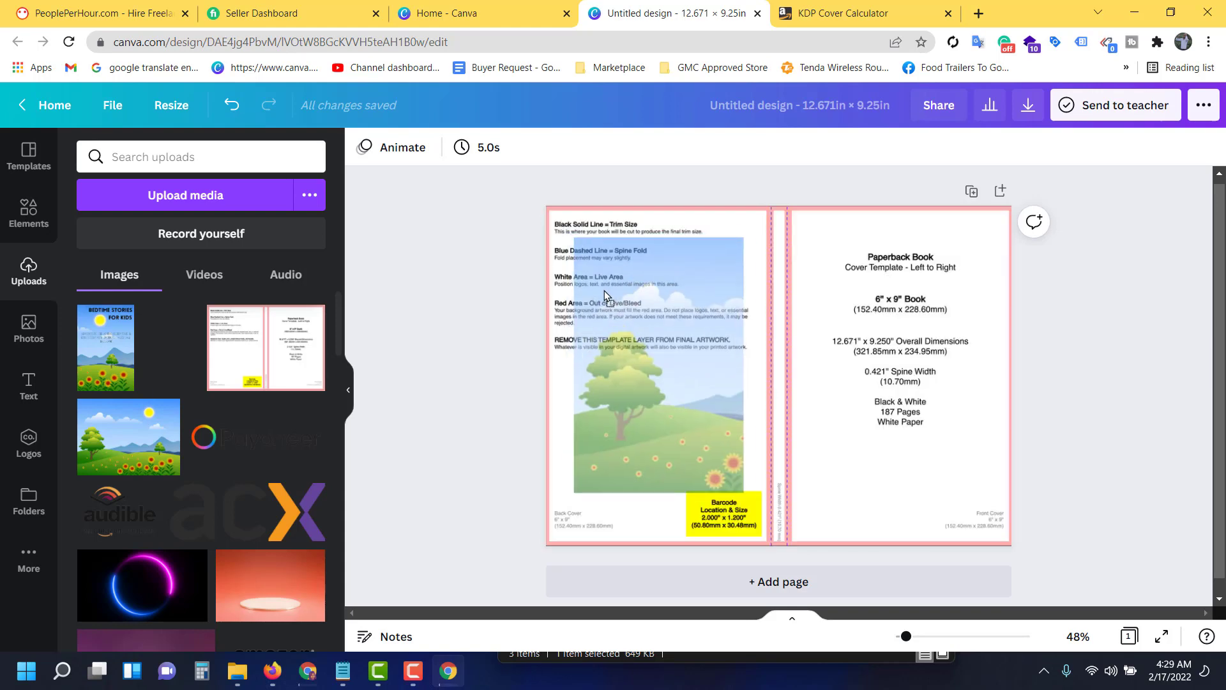
At 81% zoom, anchor the tree image top-left and enlarge it to the back panel's bottom bleed
{"action": "left_click_drag", "start_coordinate": [907, 636], "coordinate": [914, 637]}
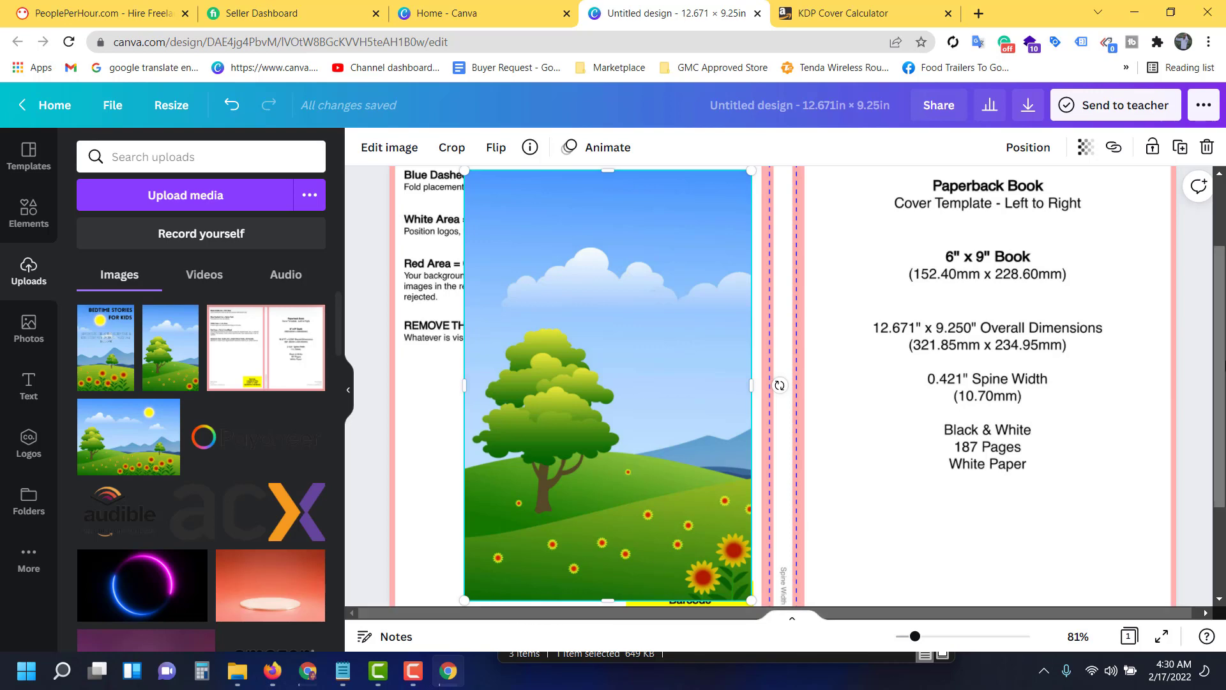
{"action": "scroll", "coordinate": [539, 383], "scroll_direction": "up", "scroll_amount": 2}
{"action": "key", "text": "Escape"}
{"action": "left_click_drag", "start_coordinate": [539, 384], "coordinate": [471, 318]}
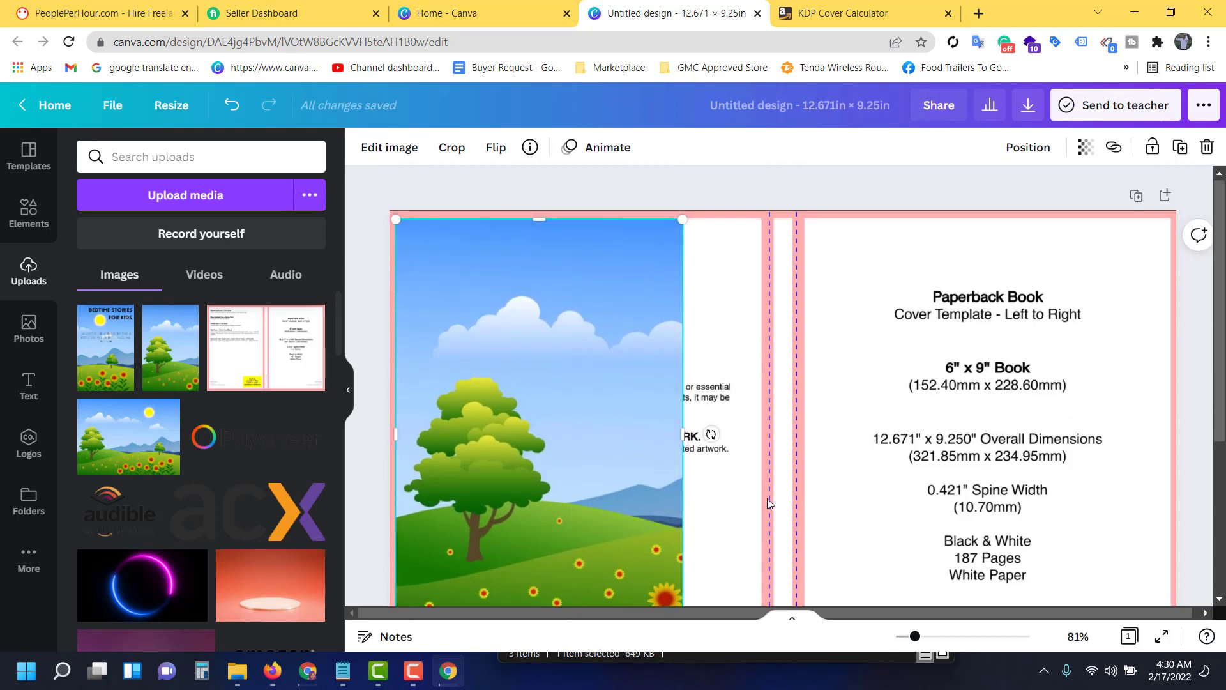
{"action": "scroll", "coordinate": [827, 400], "scroll_direction": "down", "scroll_amount": 3}
{"action": "scroll", "coordinate": [578, 434], "scroll_direction": "down", "scroll_amount": 1}
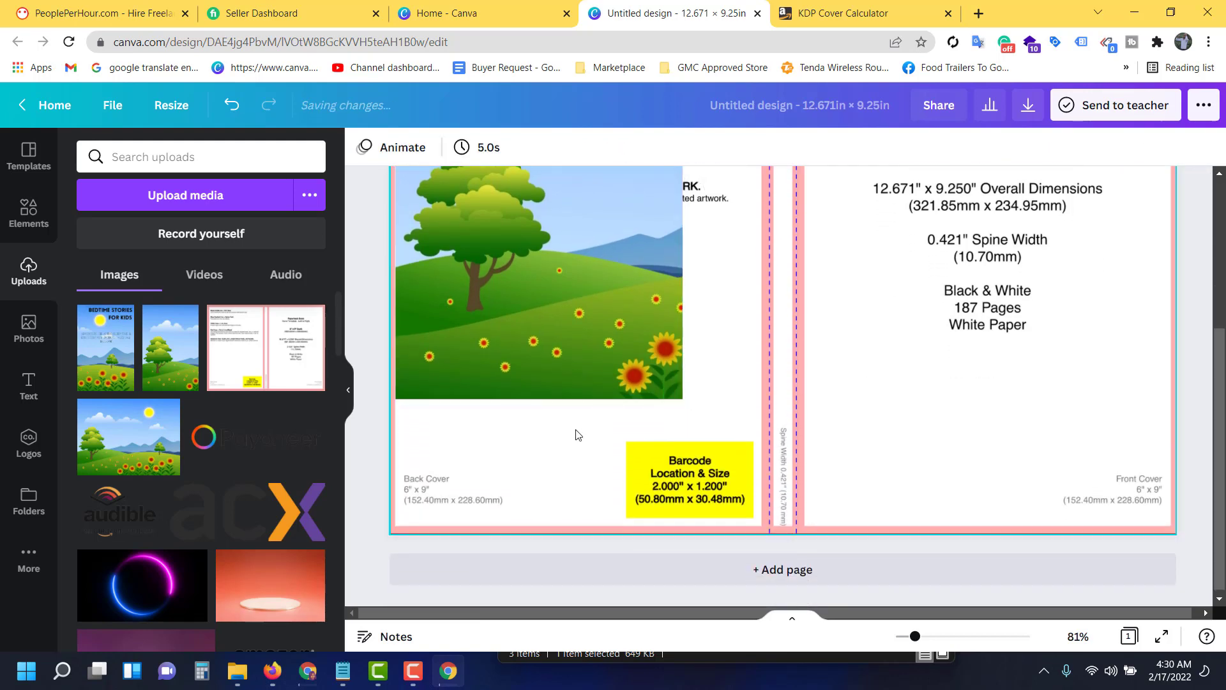
{"action": "left_click_drag", "start_coordinate": [679, 396], "coordinate": [745, 517]}
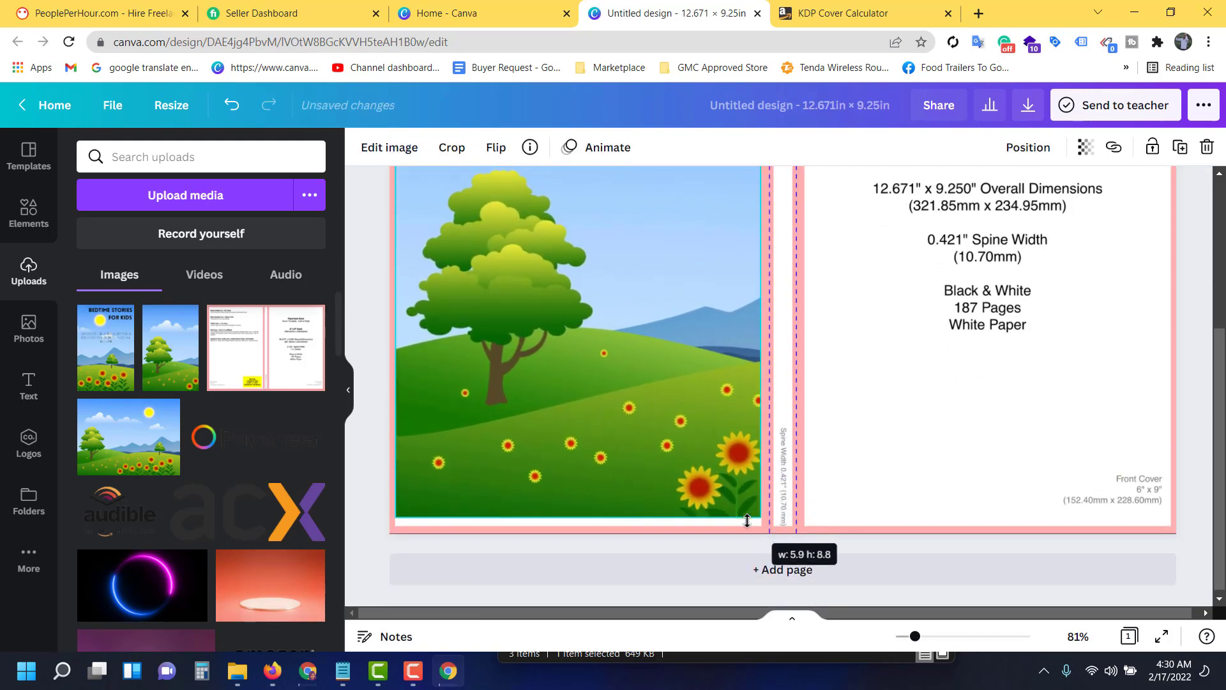
{"action": "left_click_drag", "start_coordinate": [745, 518], "coordinate": [746, 520]}
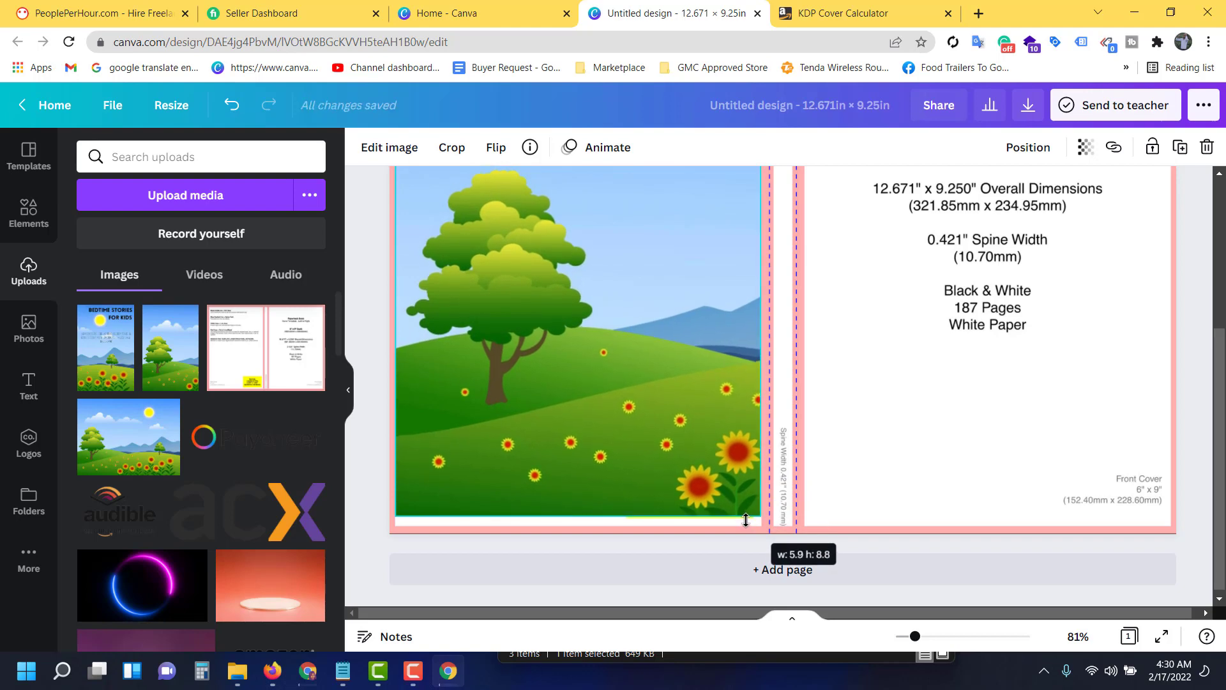
{"action": "left_click_drag", "start_coordinate": [699, 424], "coordinate": [699, 433]}
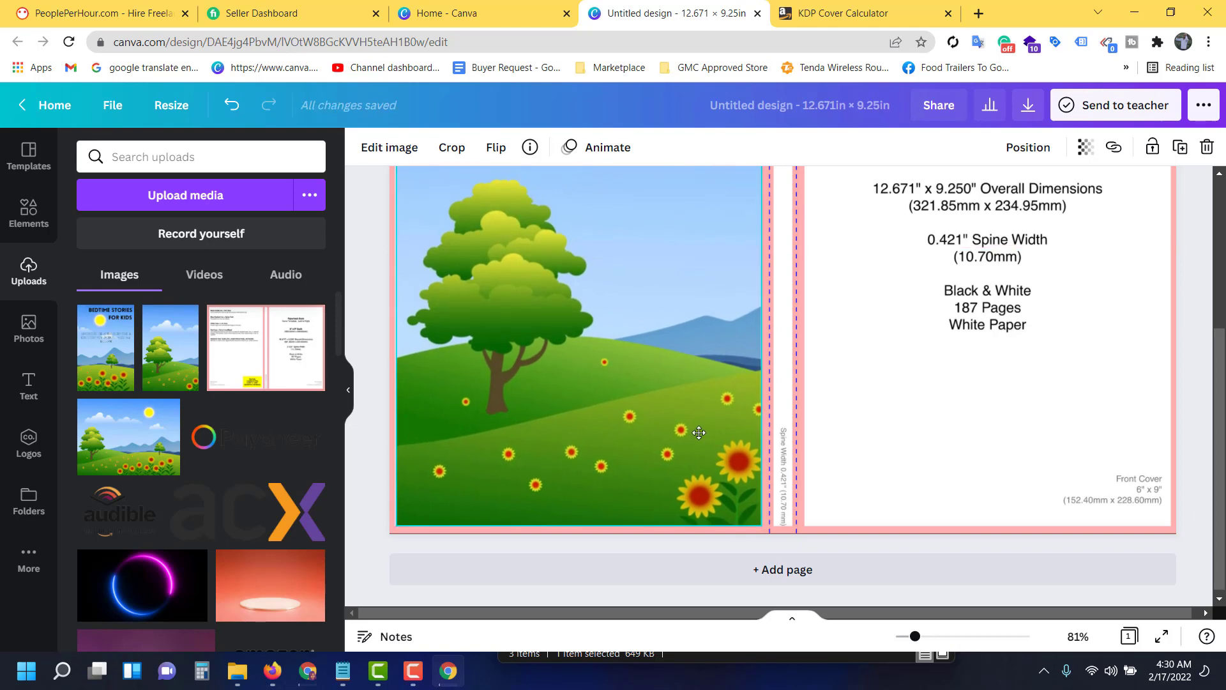
Stretch the tree image's top edge to the bleed line, about 5.9 × 9 in overall
{"action": "left_click", "coordinate": [699, 432]}
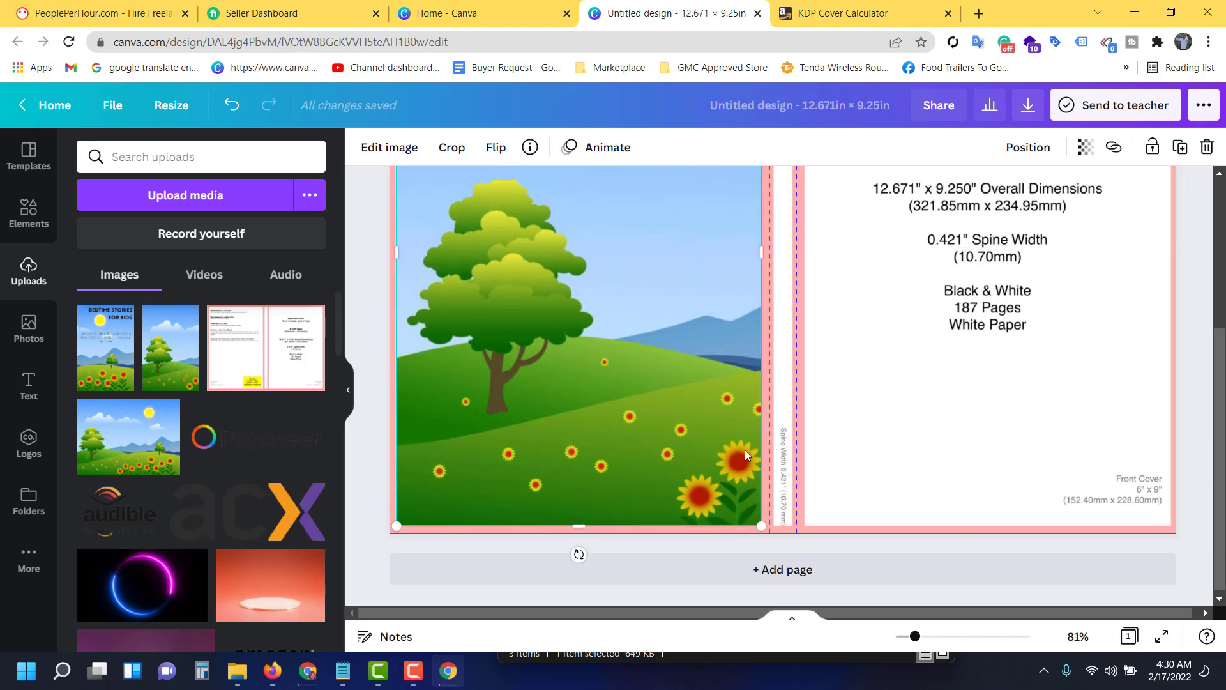
{"action": "left_click", "coordinate": [1108, 397]}
{"action": "left_click_drag", "start_coordinate": [1217, 444], "coordinate": [1217, 289]}
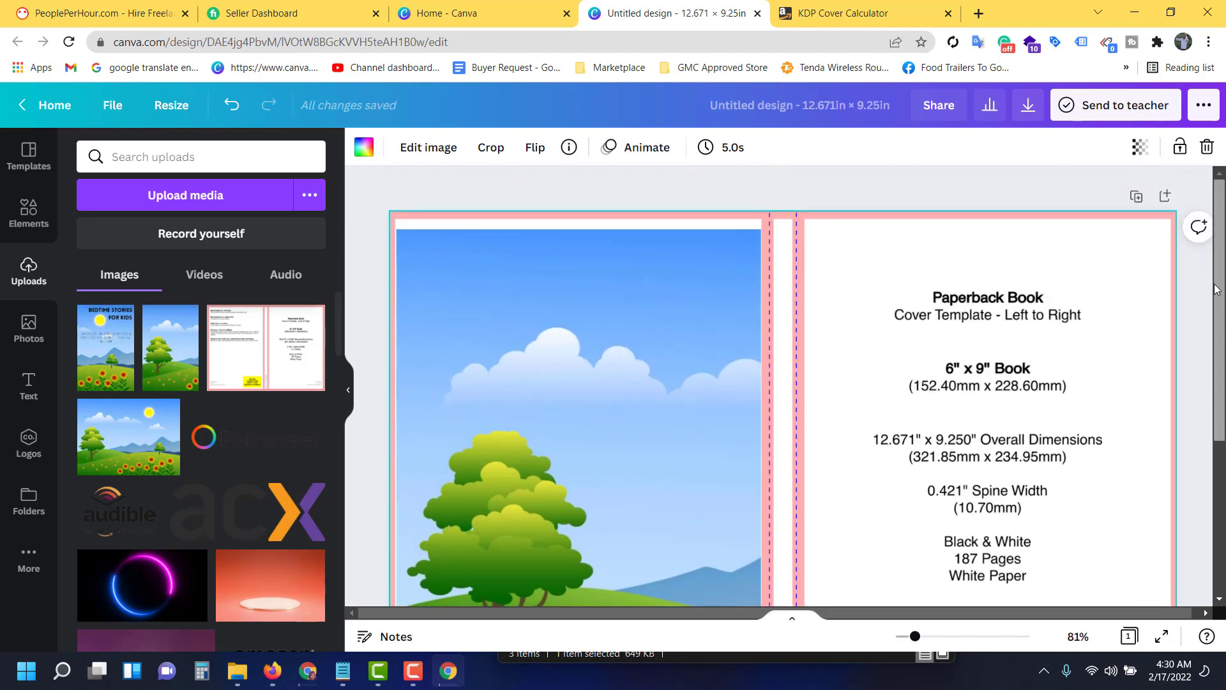
{"action": "left_click", "coordinate": [577, 256]}
{"action": "left_click_drag", "start_coordinate": [579, 228], "coordinate": [579, 218]}
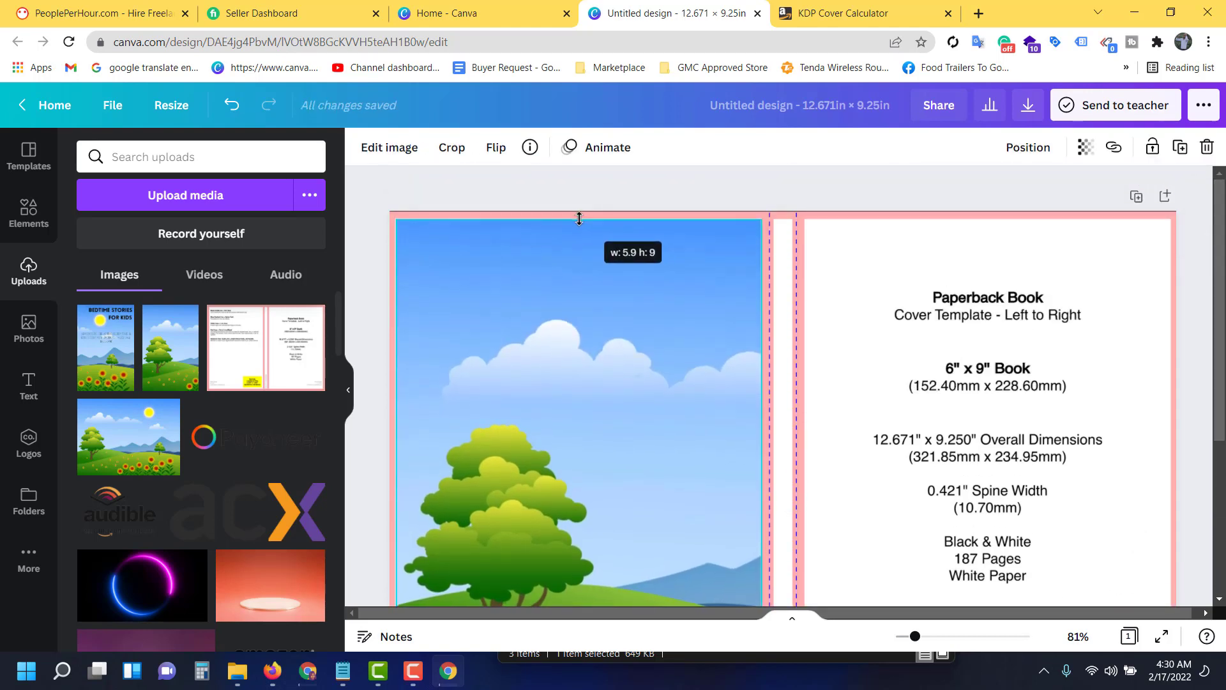
{"action": "left_click", "coordinate": [1059, 333]}
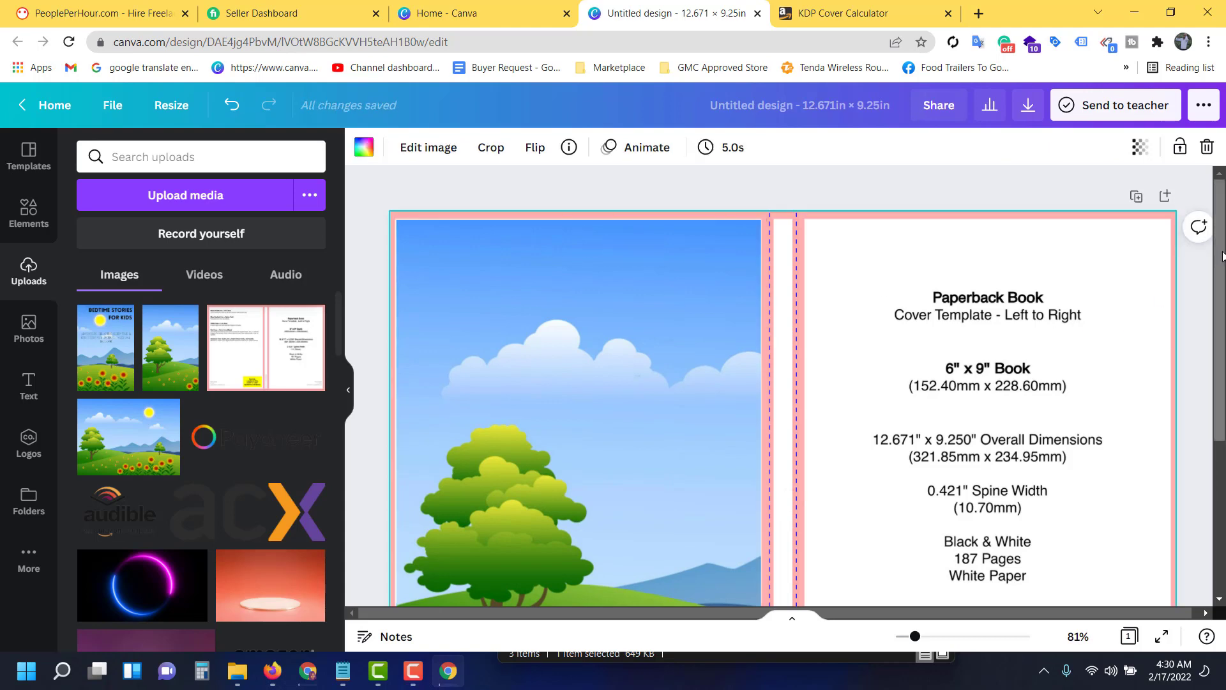
{"action": "scroll", "coordinate": [1058, 332], "scroll_direction": "down", "scroll_amount": 4}
{"action": "scroll", "coordinate": [409, 377], "scroll_direction": "up", "scroll_amount": 4}
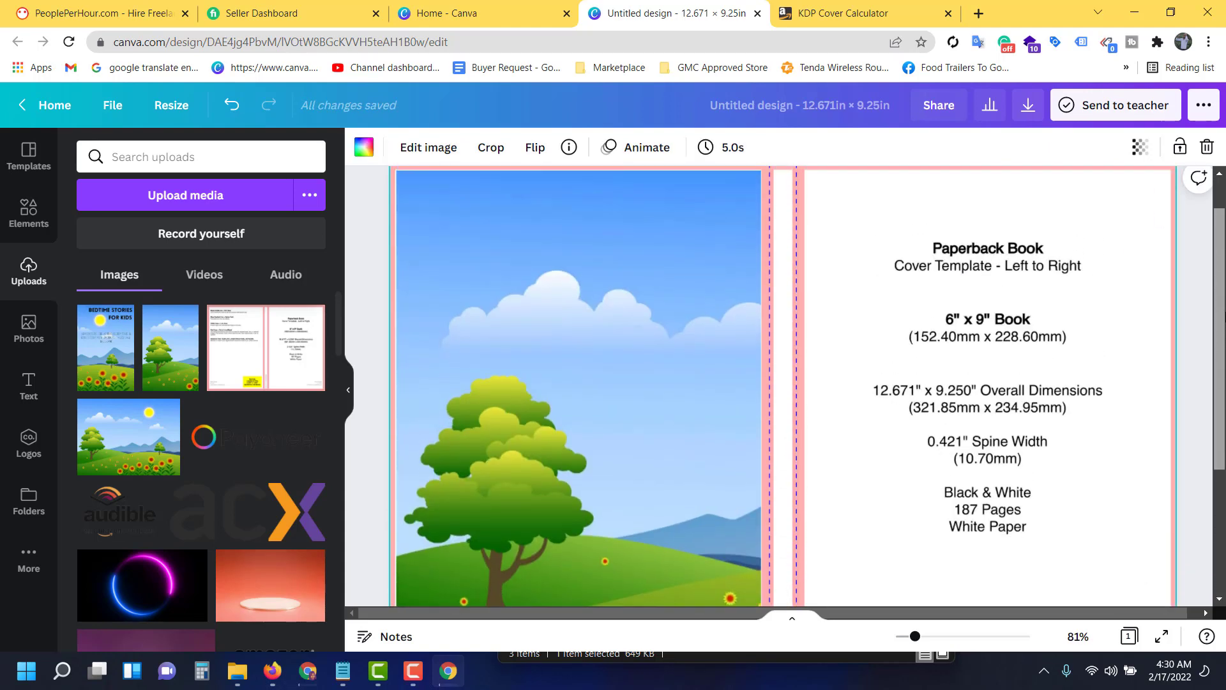
{"action": "left_click", "coordinate": [485, 353]}
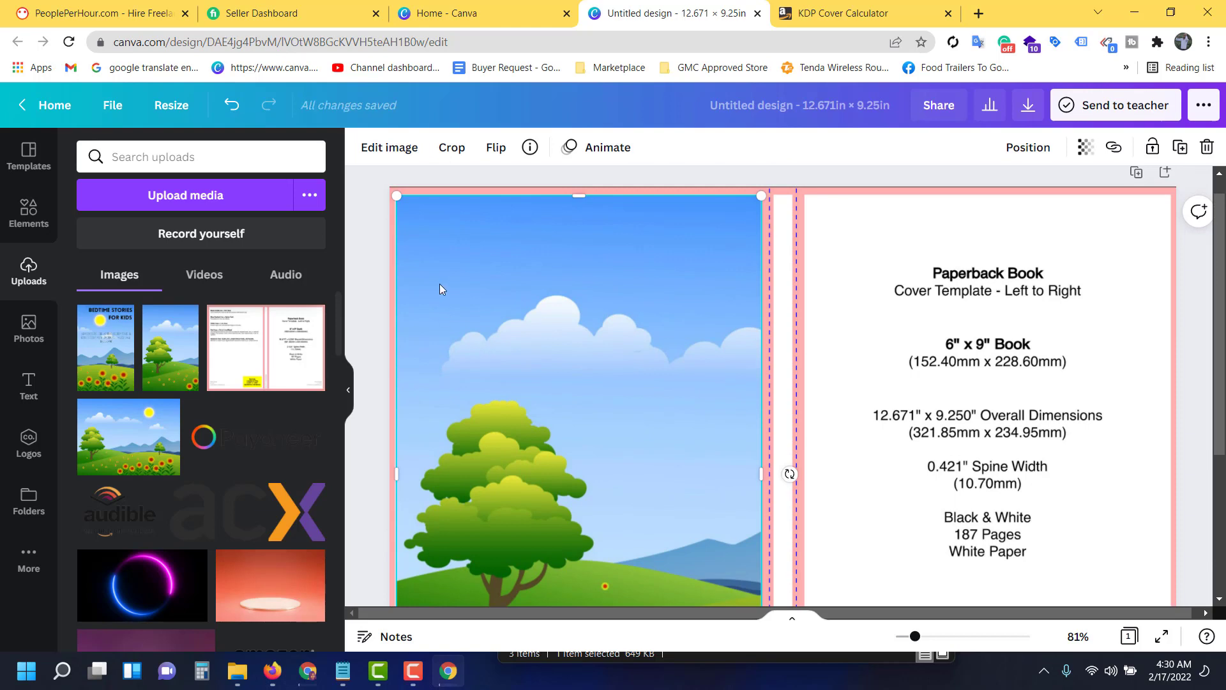
{"action": "left_click", "coordinate": [368, 276]}
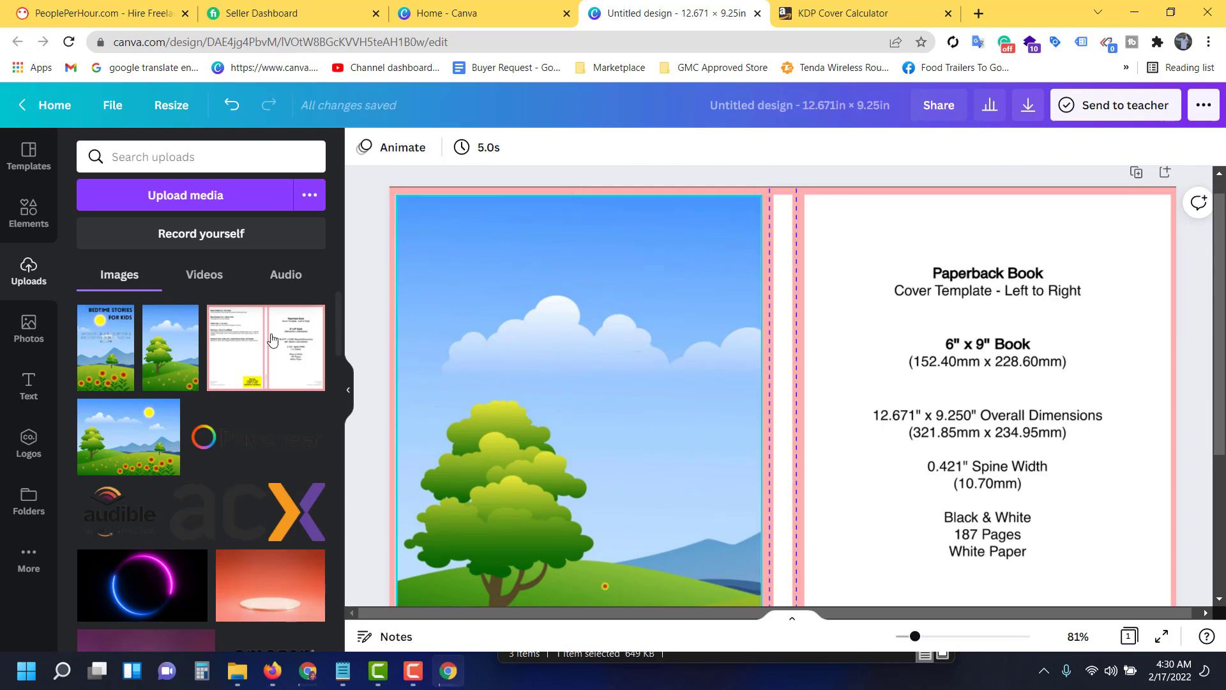
Place the Bedtime Stories cover art on the front panel, enlarged to about 5.9 × 8.8 and reaching the bottom edge
{"action": "mouse_move", "coordinate": [102, 332]}
{"action": "left_mouse_down"}
{"action": "mouse_move", "coordinate": [1030, 370]}
{"action": "mouse_move", "coordinate": [897, 306]}
{"action": "left_mouse_up"}
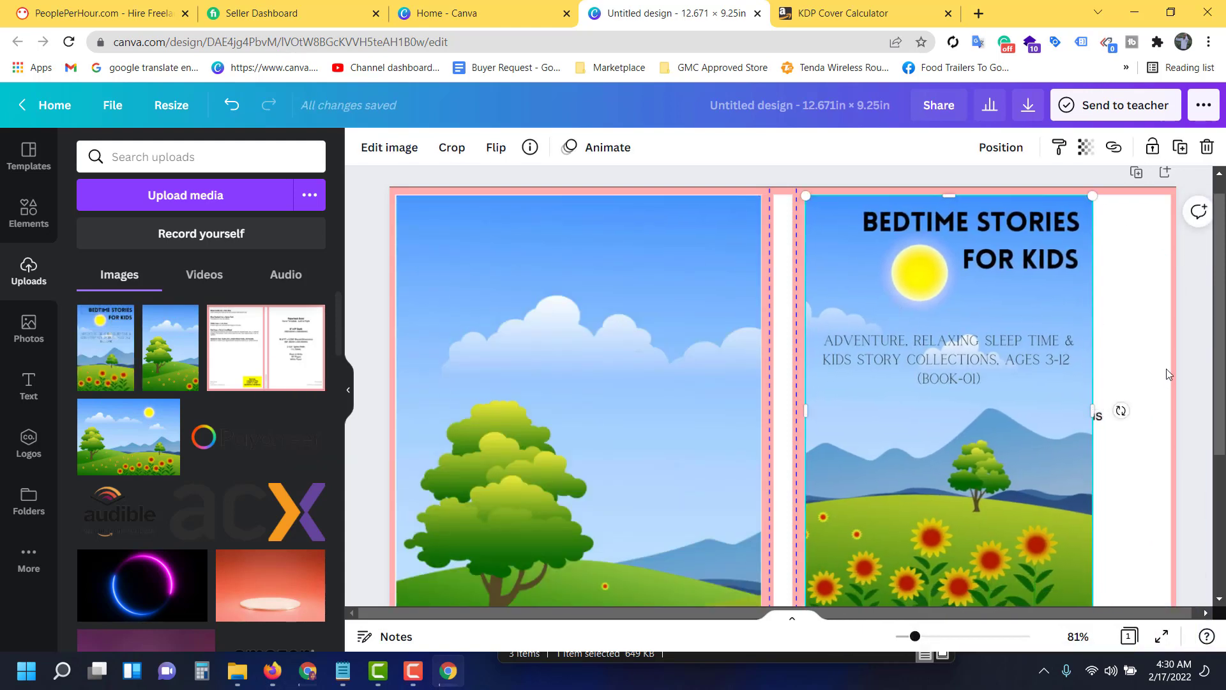
{"action": "scroll", "coordinate": [1149, 383], "scroll_direction": "down", "scroll_amount": 4}
{"action": "left_click", "coordinate": [1108, 451]}
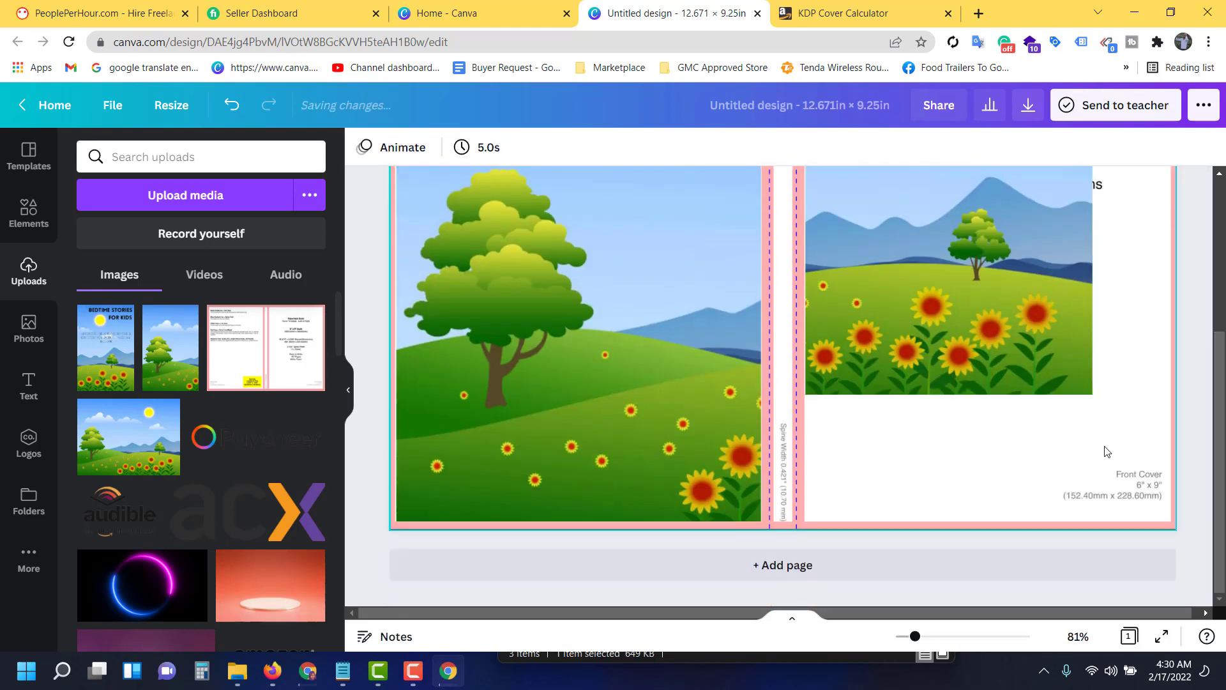
{"action": "left_click", "coordinate": [1065, 369]}
{"action": "left_click_drag", "start_coordinate": [1093, 395], "coordinate": [1157, 520]}
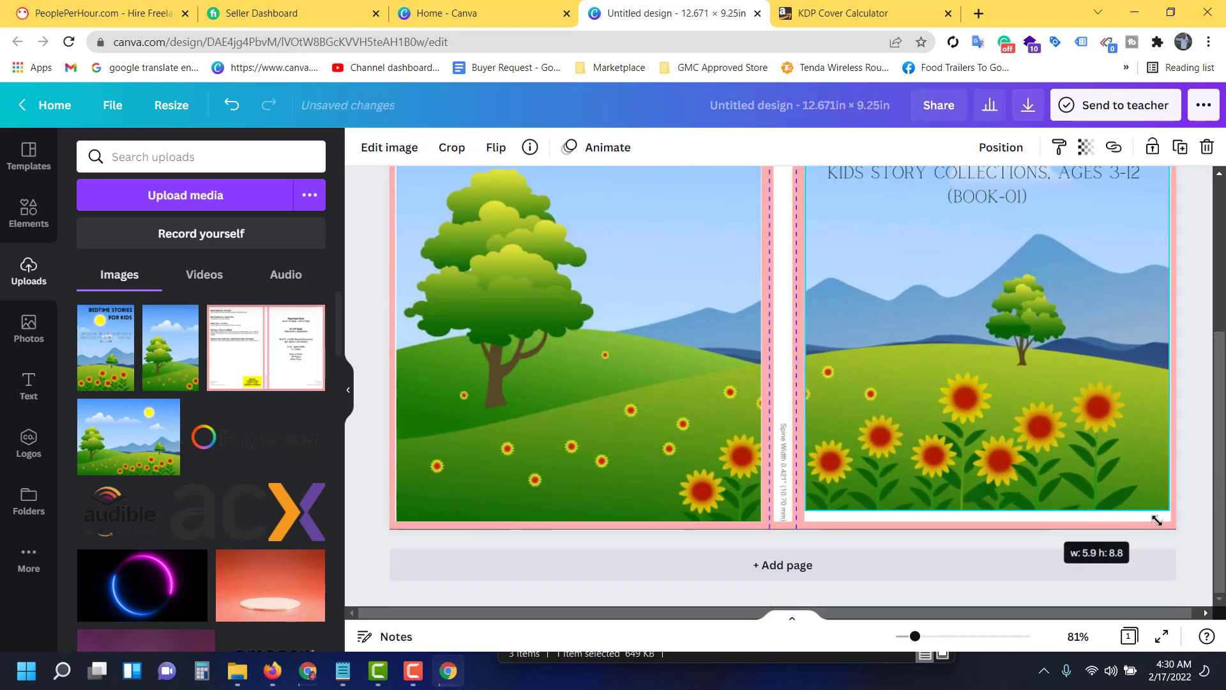
{"action": "left_click_drag", "start_coordinate": [1156, 521], "coordinate": [1161, 520]}
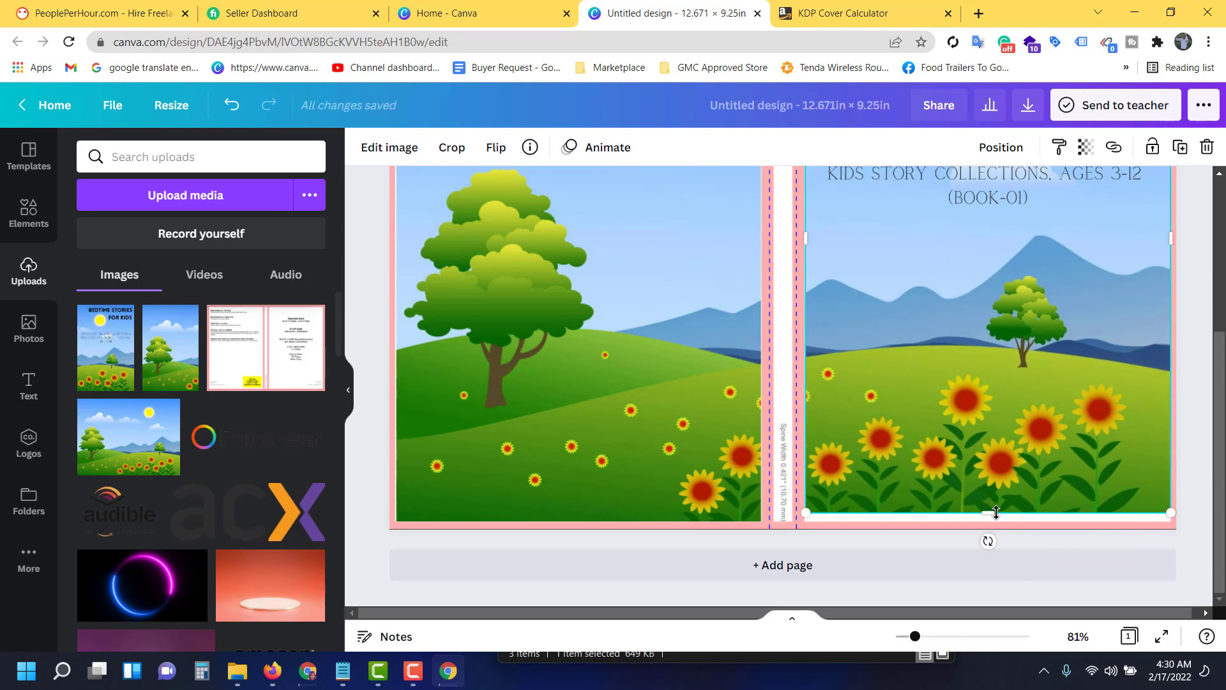
{"action": "left_click_drag", "start_coordinate": [991, 511], "coordinate": [991, 521]}
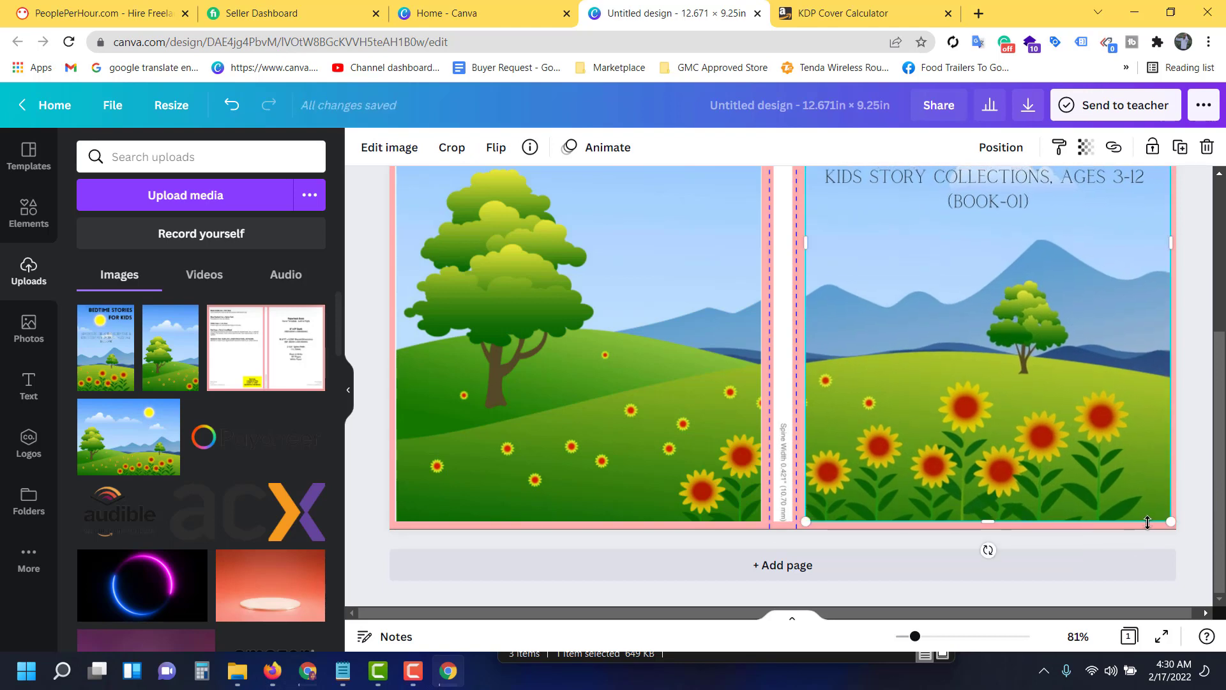
{"action": "left_click", "coordinate": [1198, 502]}
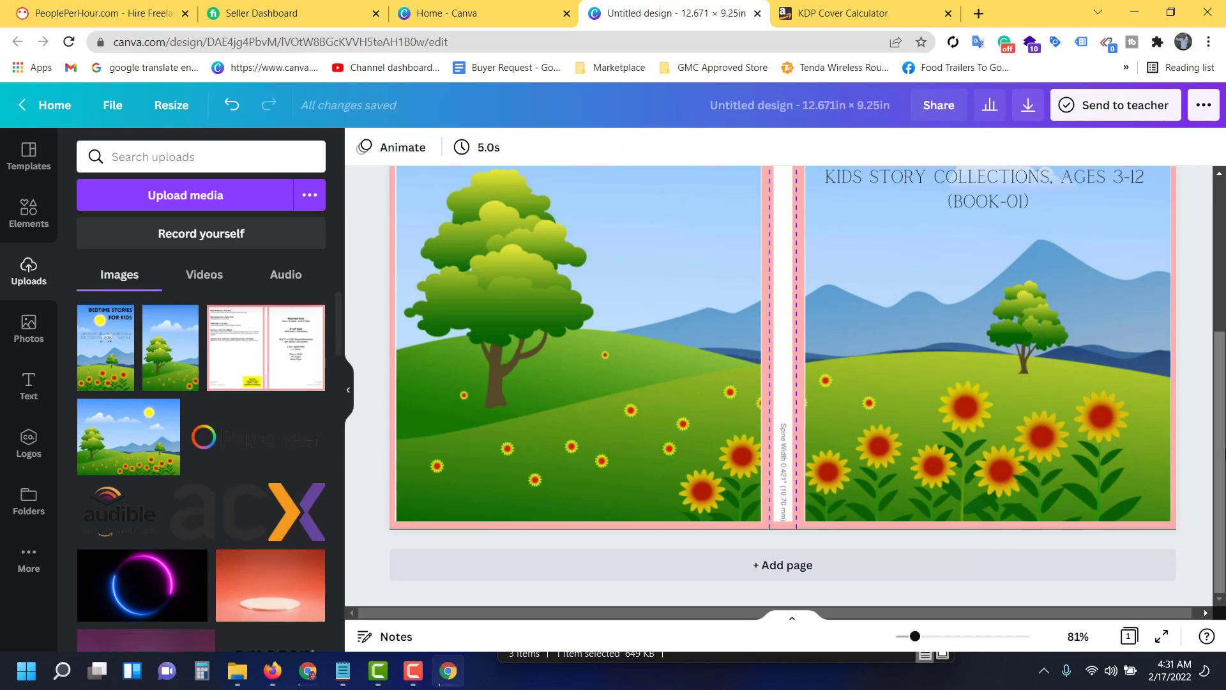
{"action": "left_click_drag", "start_coordinate": [1222, 434], "coordinate": [1222, 262]}
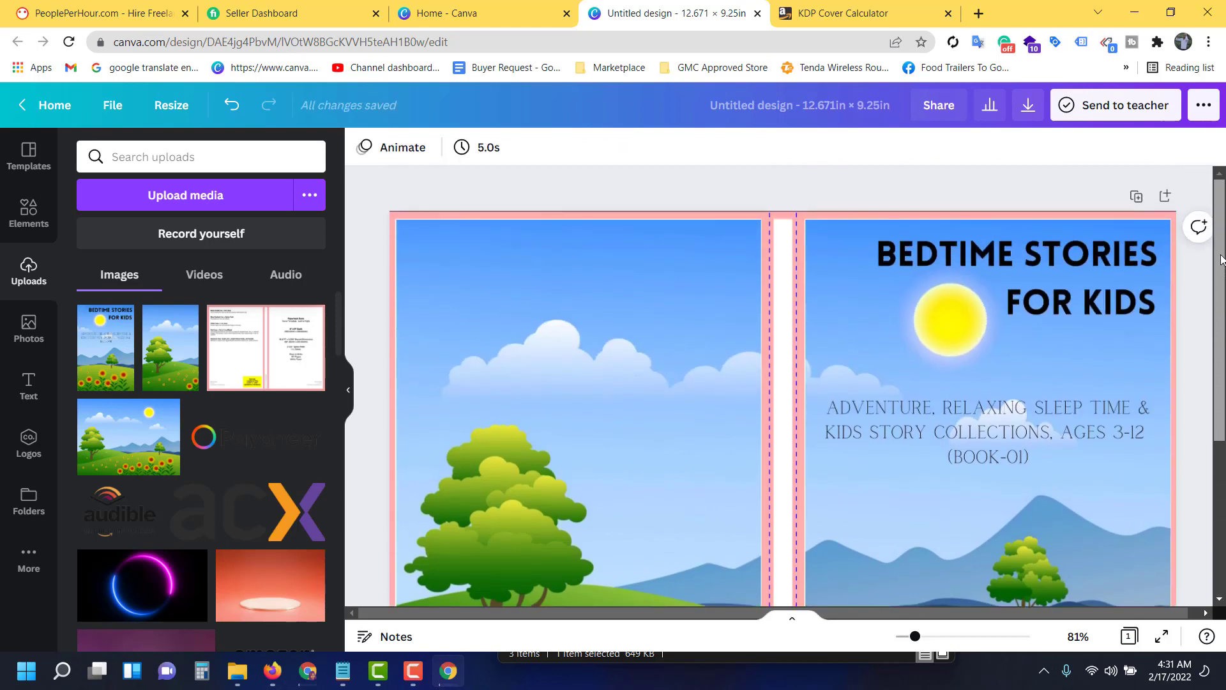
Delete the pink KDP spine template image
{"action": "left_click", "coordinate": [779, 241]}
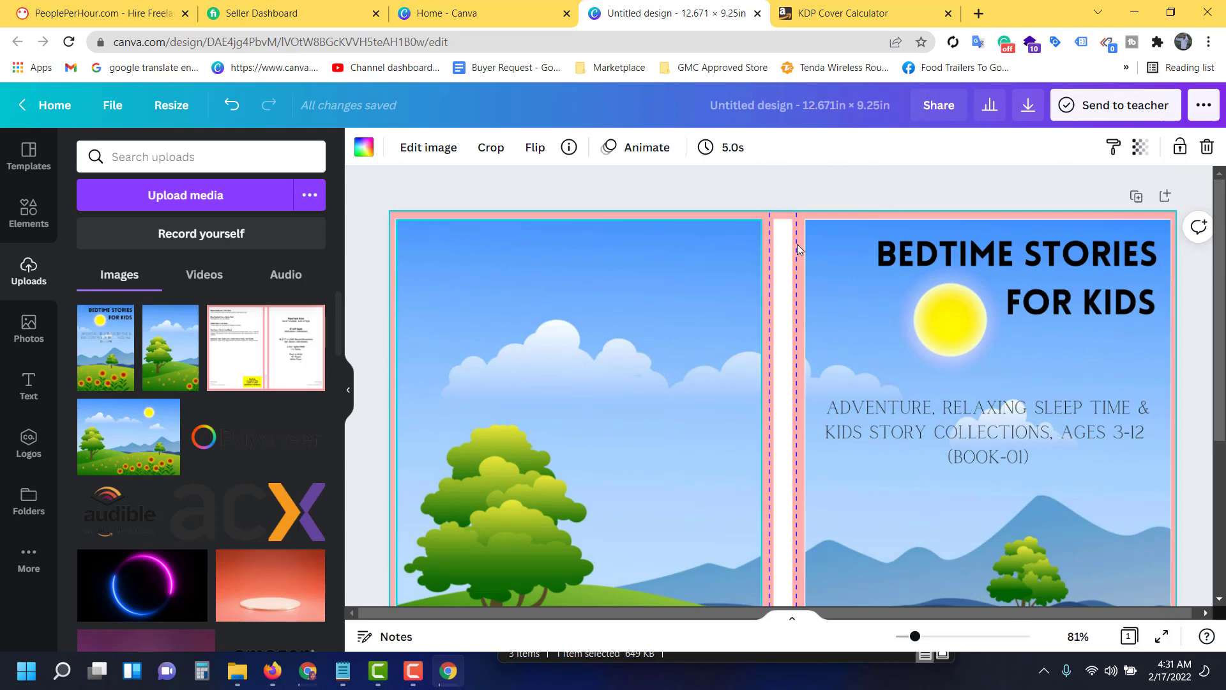
{"action": "left_click", "coordinate": [1206, 147]}
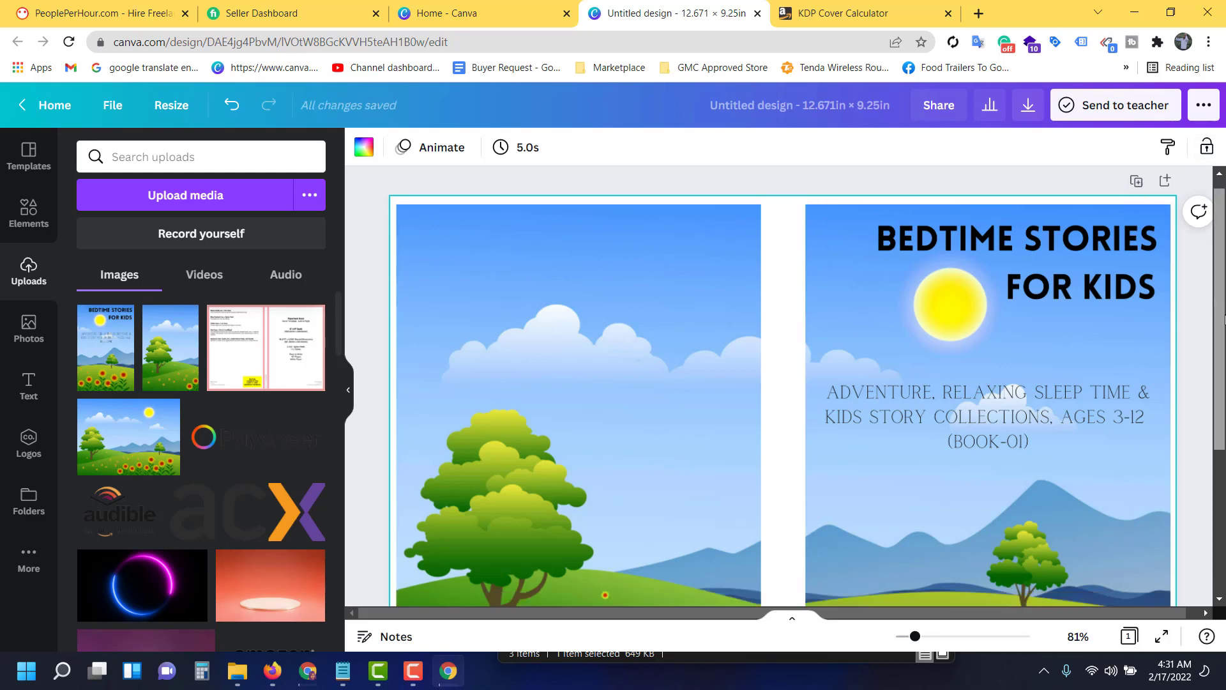
{"action": "scroll", "coordinate": [1204, 217], "scroll_direction": "down", "scroll_amount": 4}
{"action": "scroll", "coordinate": [797, 223], "scroll_direction": "up", "scroll_amount": 4}
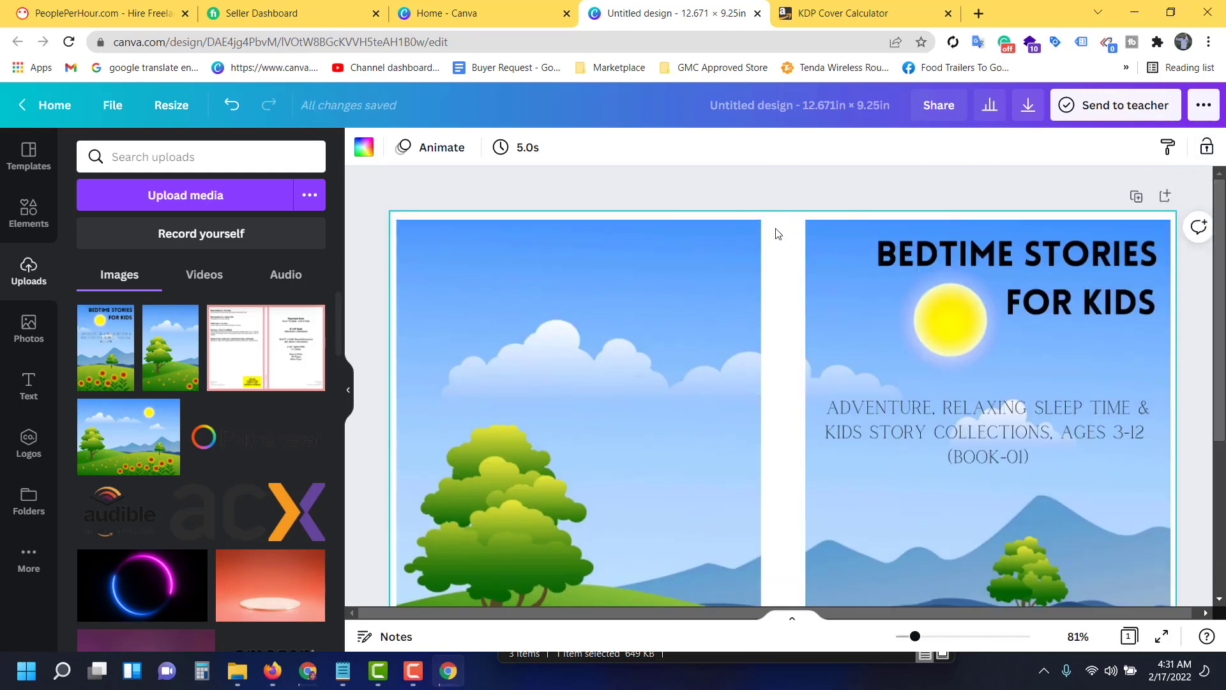
Set the background to a light blue from Photo Colors so the spine shows blue
{"action": "left_click", "coordinate": [365, 146]}
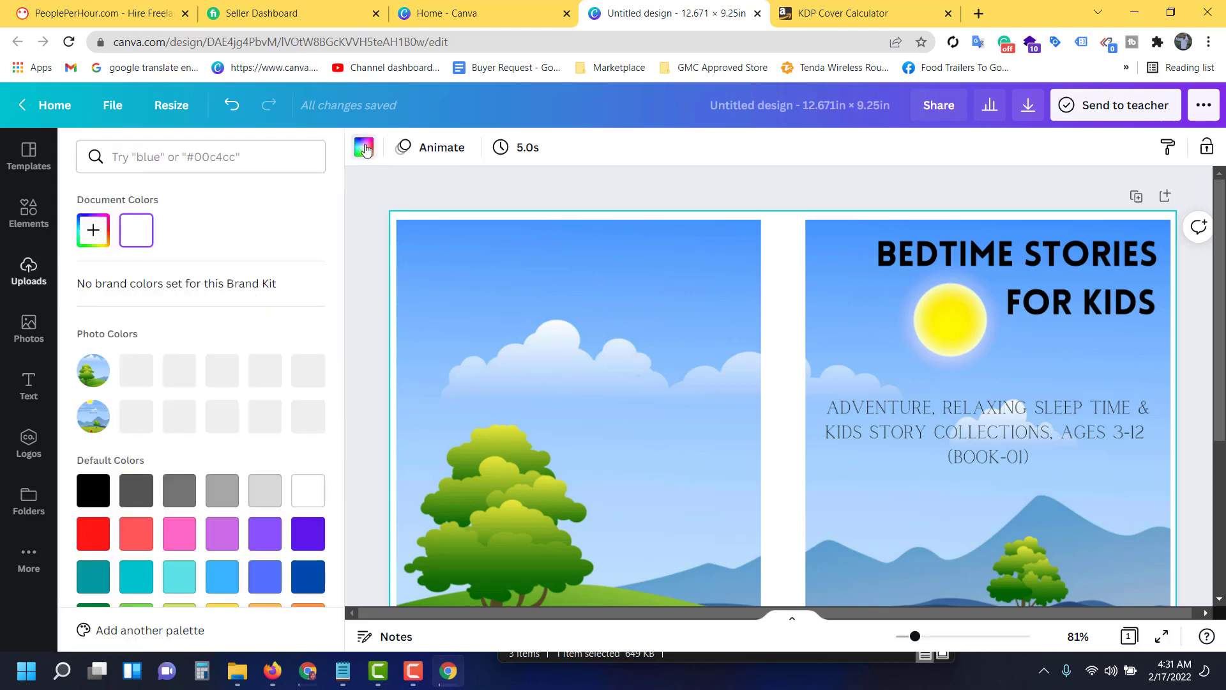
{"action": "left_click", "coordinate": [138, 374]}
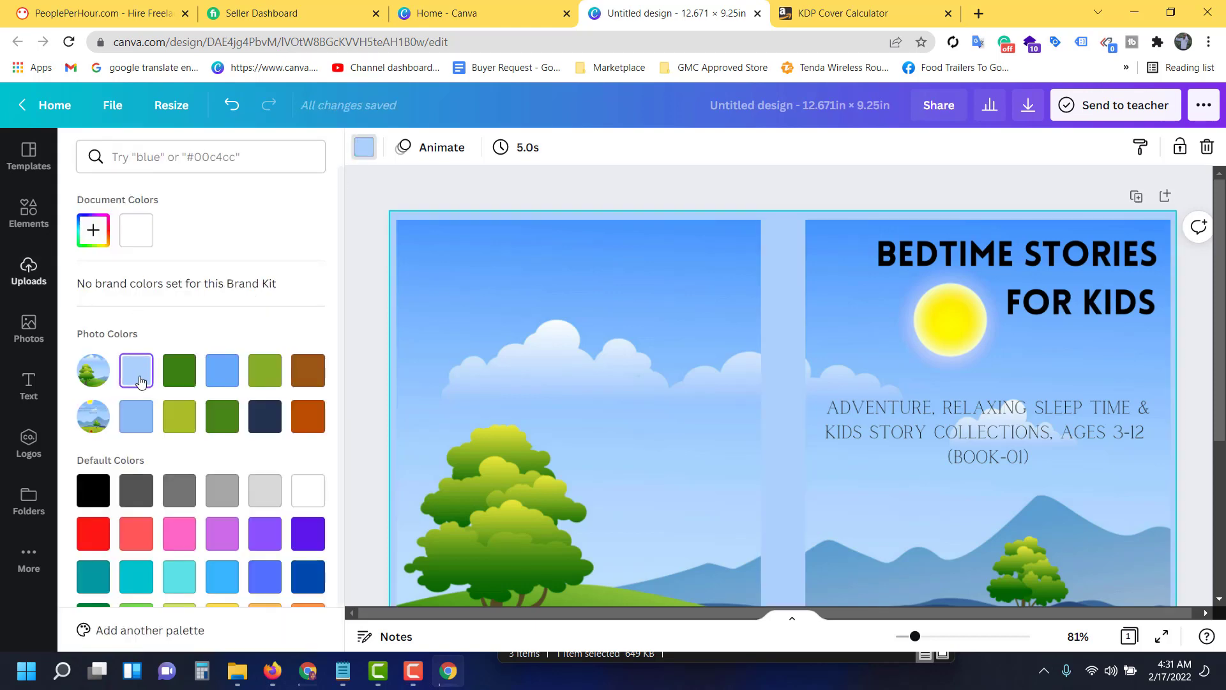
{"action": "left_click", "coordinate": [220, 374]}
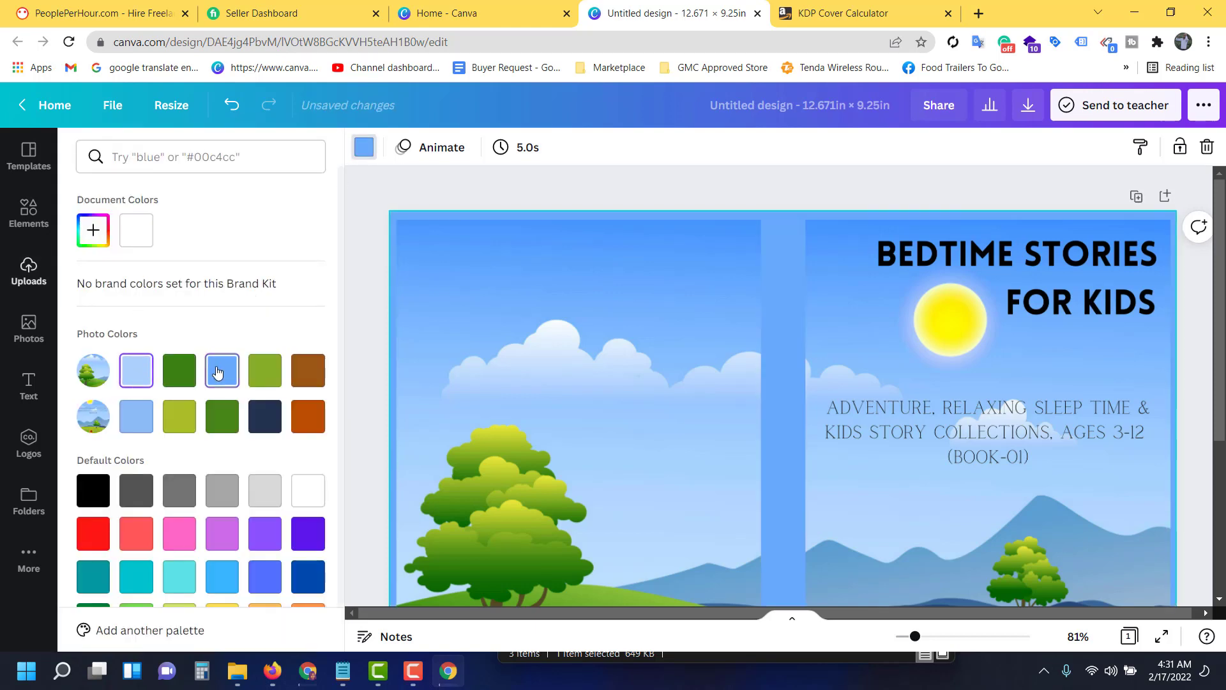
{"action": "left_click", "coordinate": [138, 424]}
{"action": "key", "text": "Escape"}
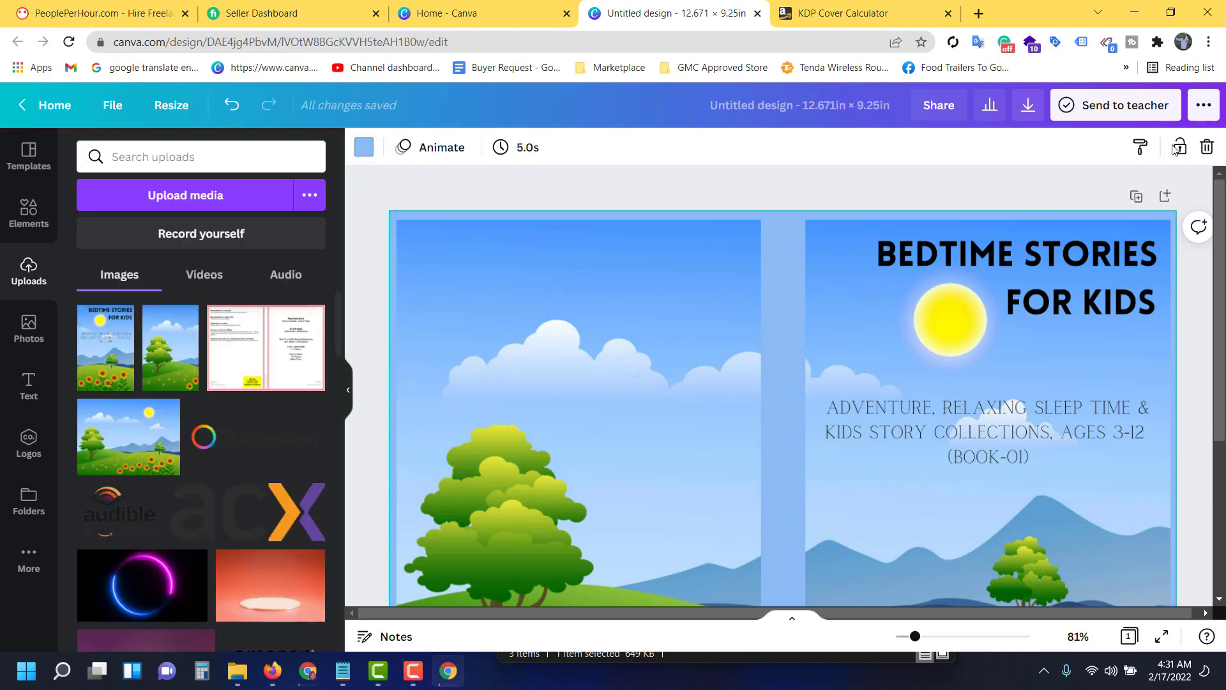
{"action": "scroll", "coordinate": [1223, 414], "scroll_direction": "down", "scroll_amount": 5}
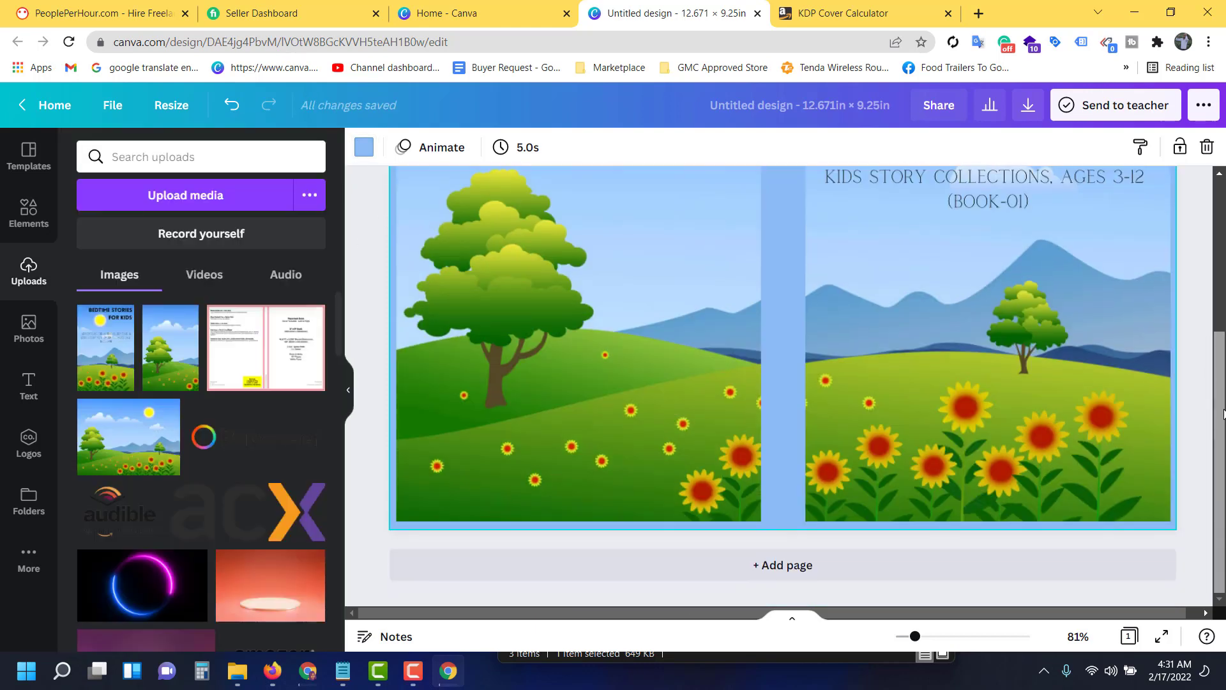
{"action": "scroll", "coordinate": [1223, 414], "scroll_direction": "up", "scroll_amount": 5}
{"action": "scroll", "coordinate": [1223, 414], "scroll_direction": "down", "scroll_amount": 2}
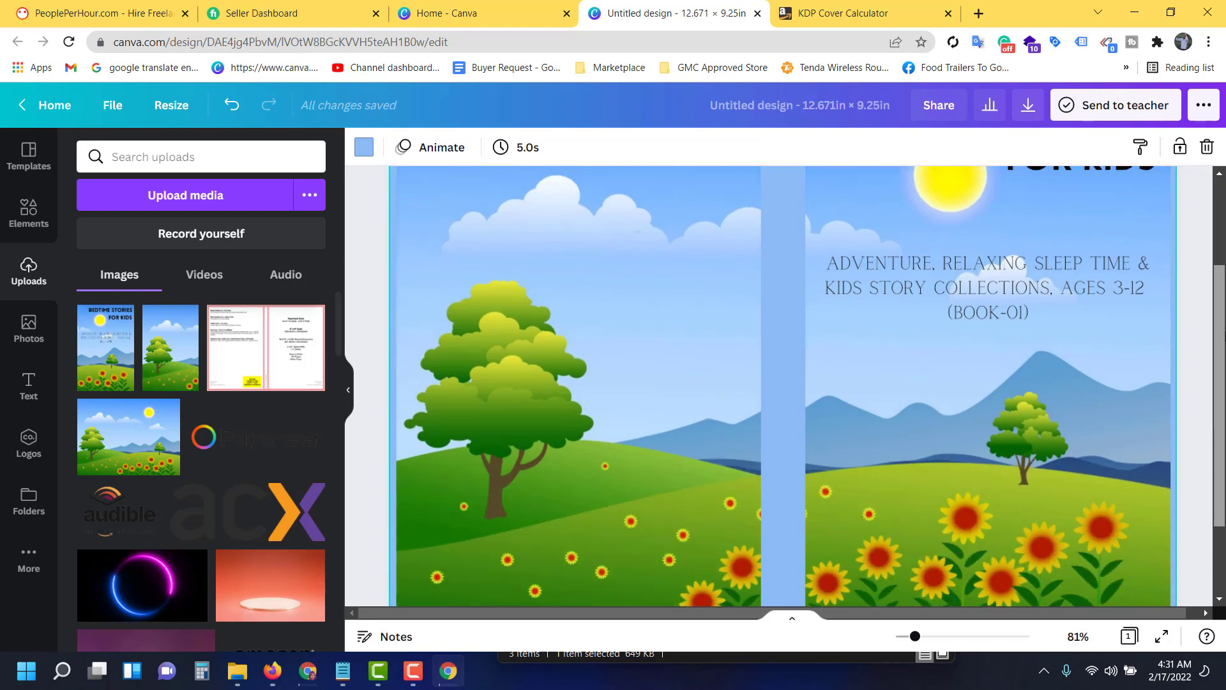
{"action": "scroll", "coordinate": [1223, 414], "scroll_direction": "up", "scroll_amount": 2}
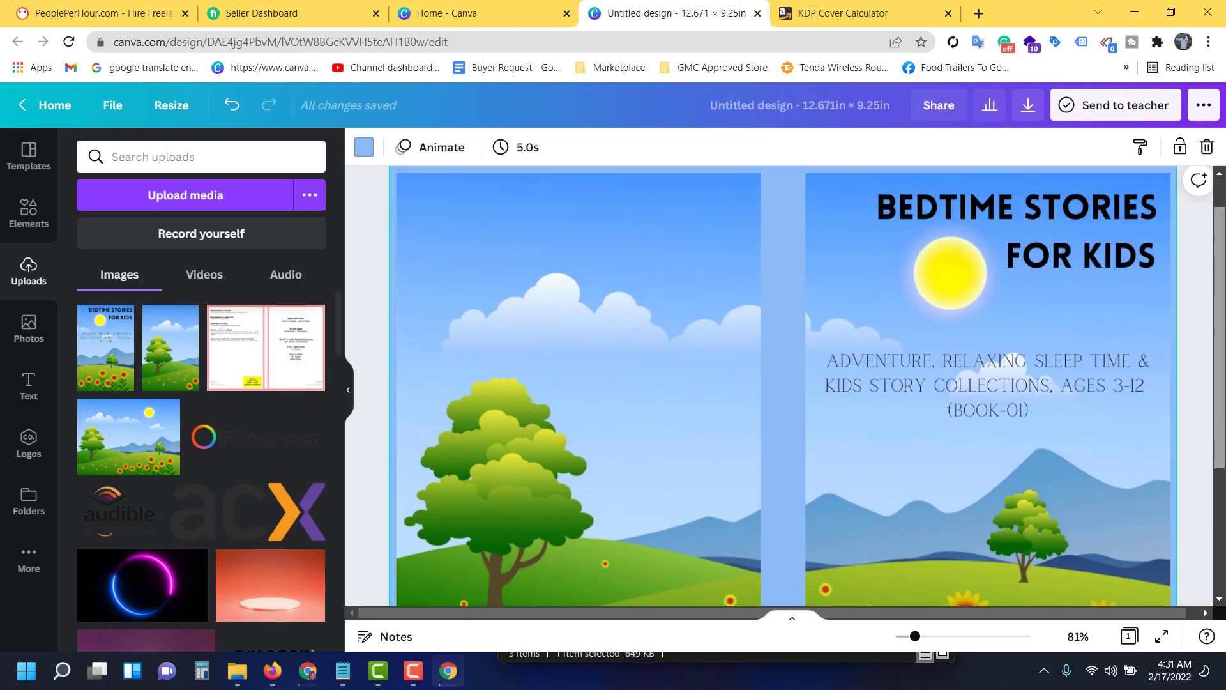
{"action": "scroll", "coordinate": [1223, 414], "scroll_direction": "down", "scroll_amount": 1}
{"action": "left_click_drag", "start_coordinate": [916, 637], "coordinate": [907, 636]}
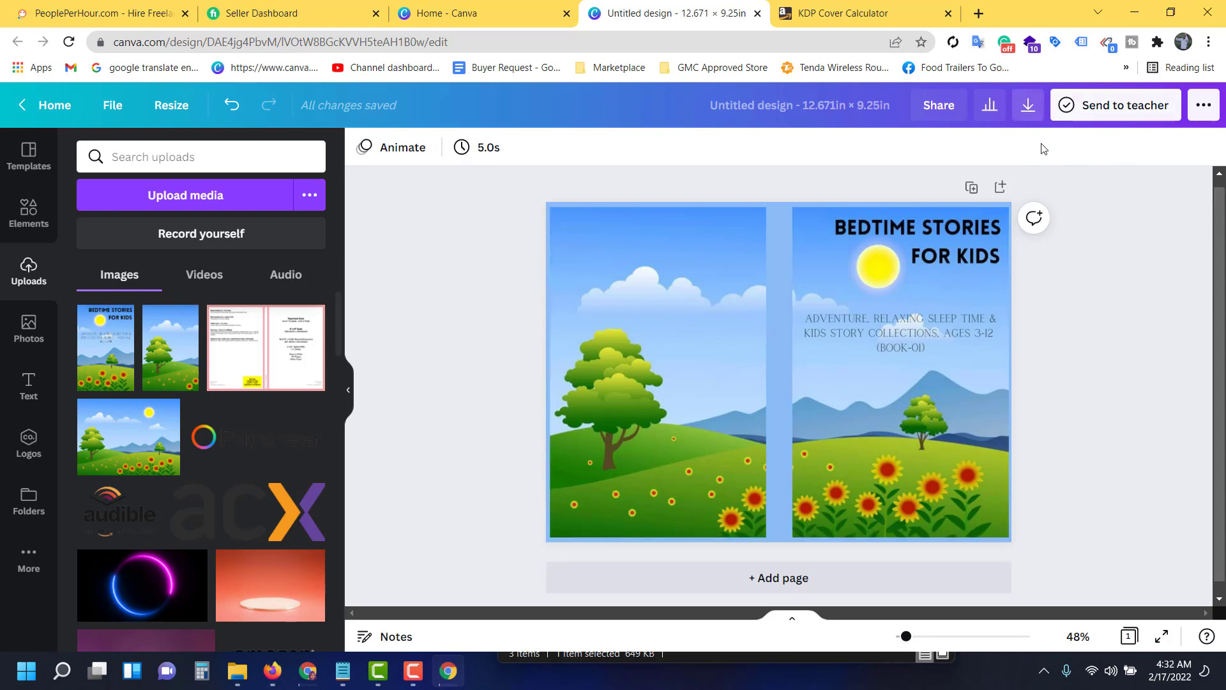
Open the Download panel's File type list, currently set to PNG
{"action": "left_click", "coordinate": [1029, 106]}
{"action": "left_click", "coordinate": [1159, 226]}
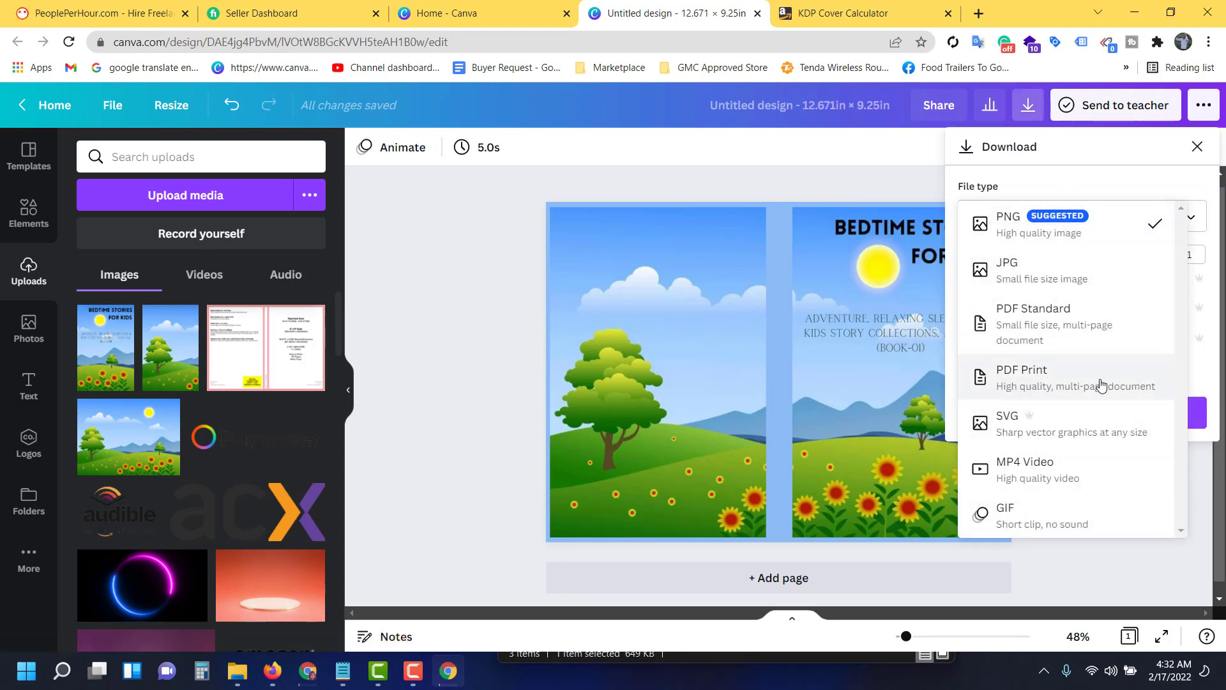
Download the cover as PDF Print and open Untitled design.pdf
{"action": "left_click", "coordinate": [1027, 383]}
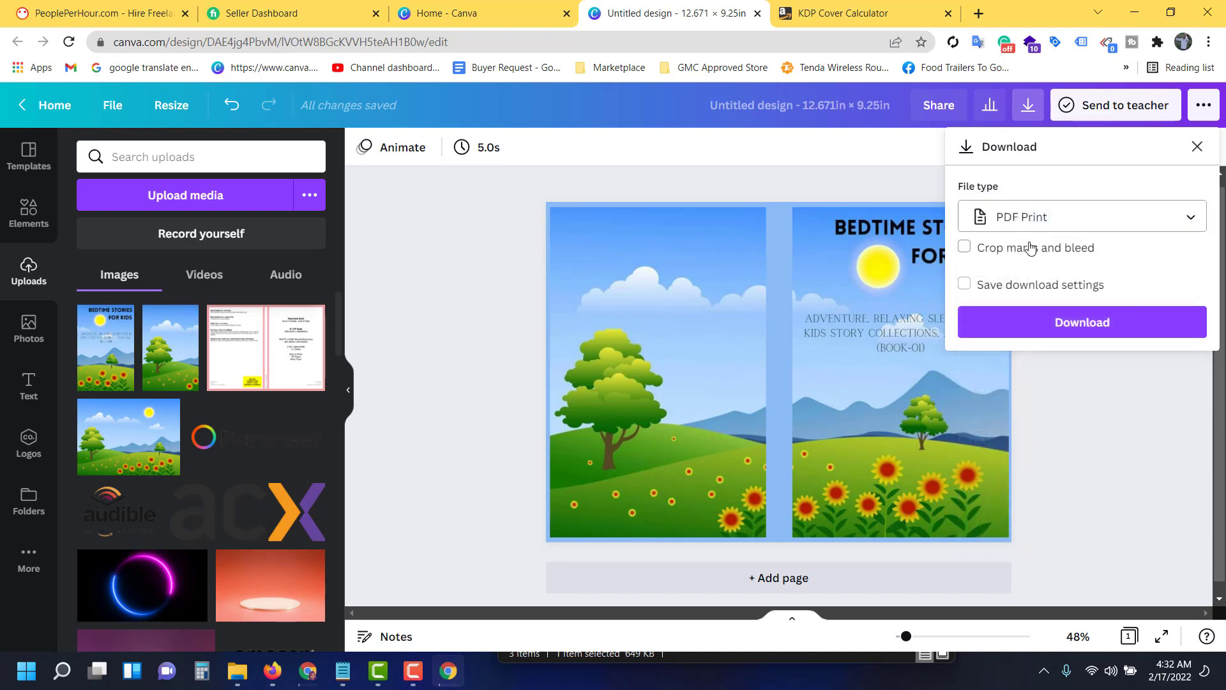
{"action": "left_click", "coordinate": [1067, 322]}
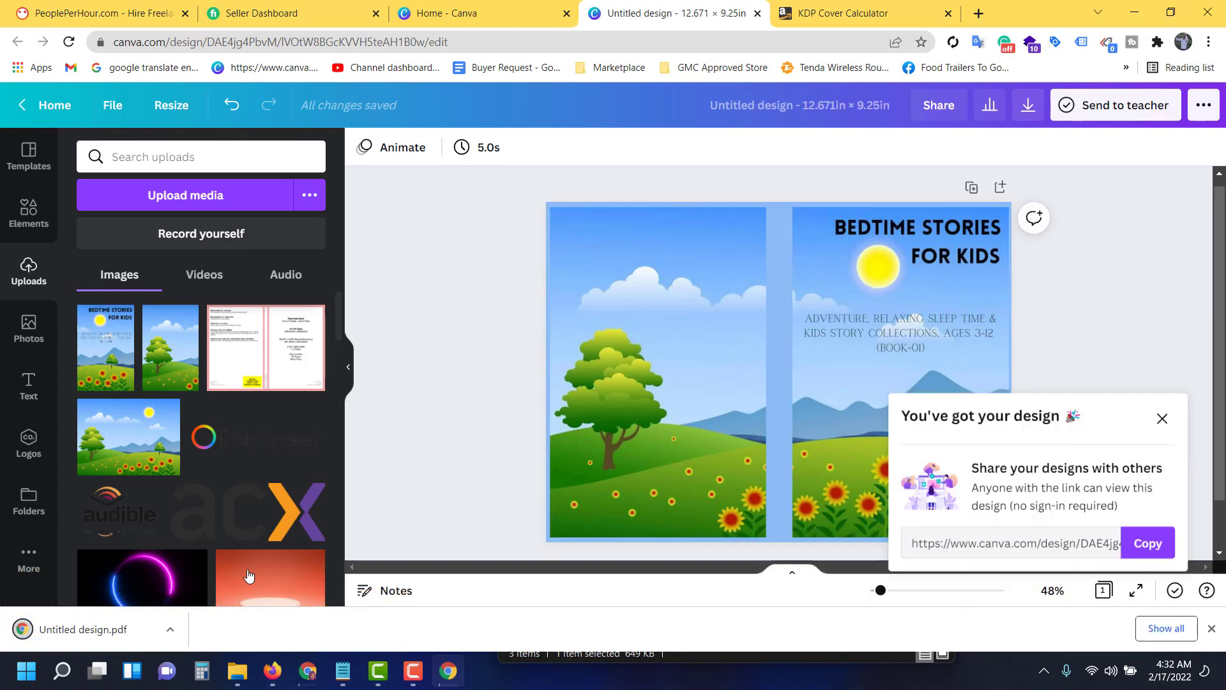
{"action": "left_click", "coordinate": [65, 630]}
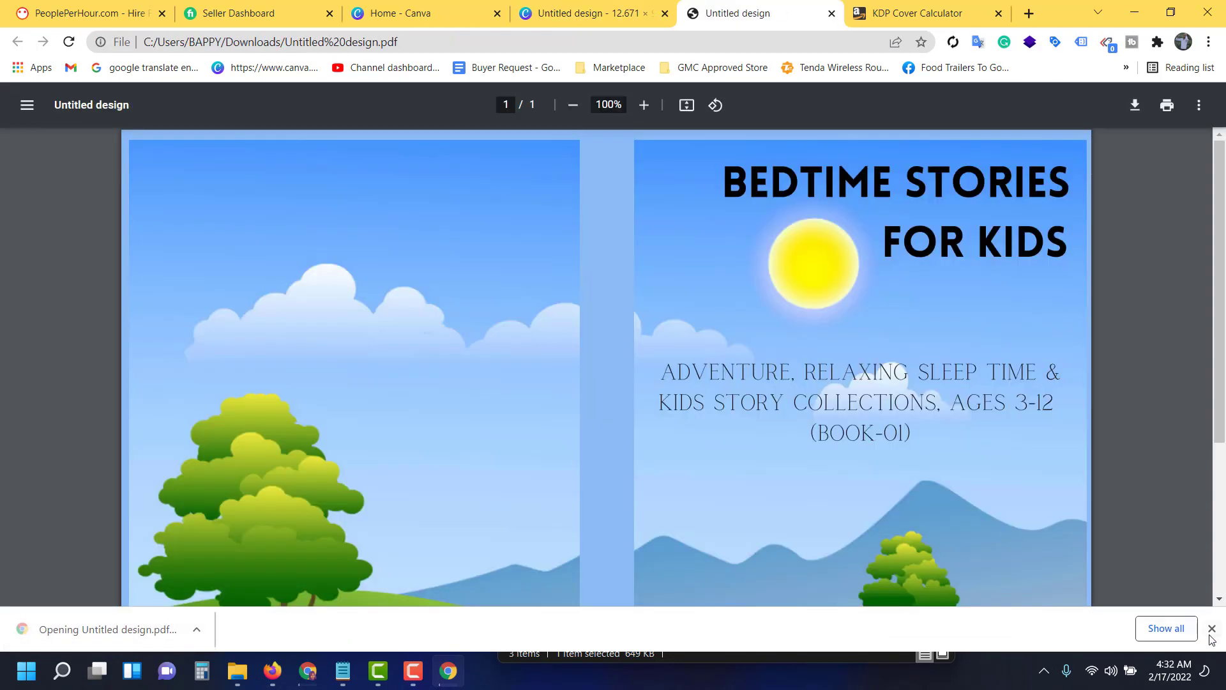
Scroll through the exported PDF and zoom out to 67% to see the whole spread
{"action": "left_click", "coordinate": [1212, 628]}
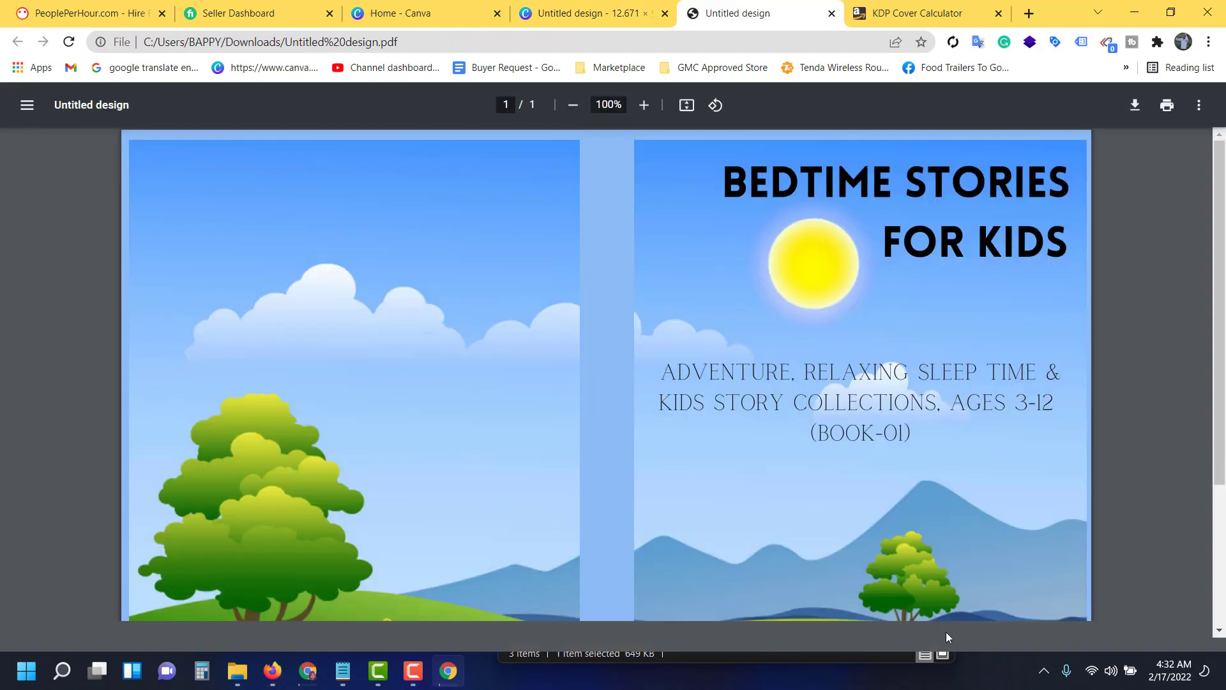
{"action": "left_click_drag", "start_coordinate": [1222, 248], "coordinate": [1225, 382]}
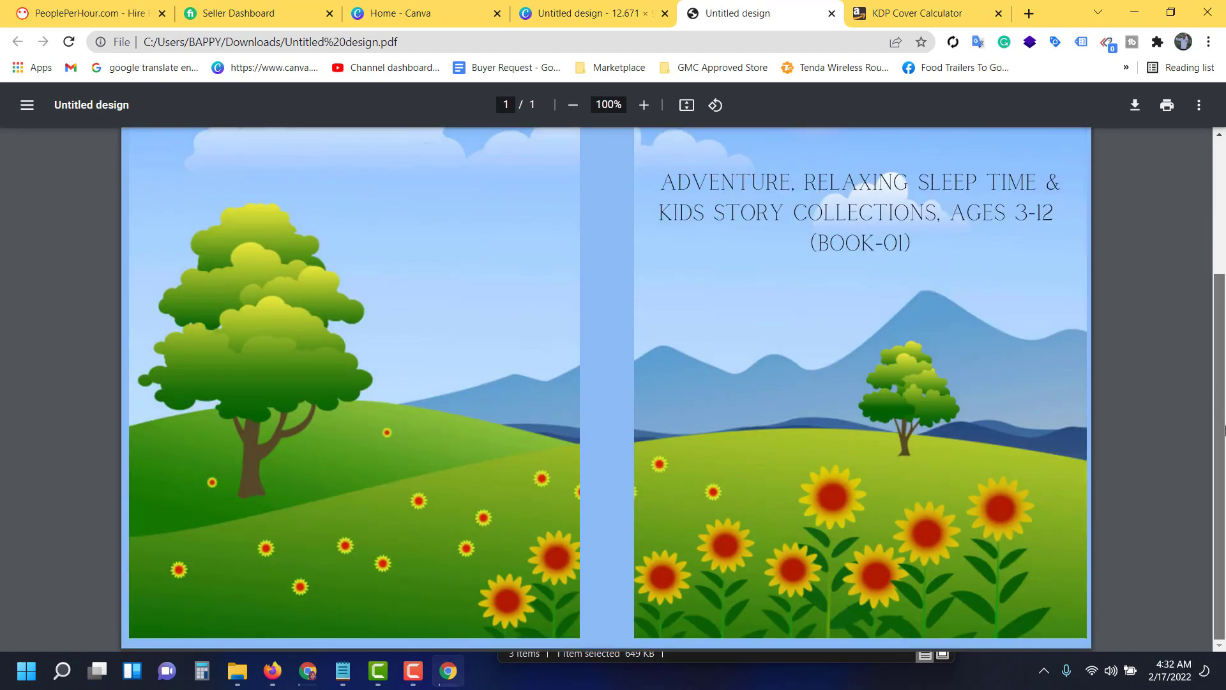
{"action": "scroll", "coordinate": [978, 350], "scroll_direction": "up", "scroll_amount": 2}
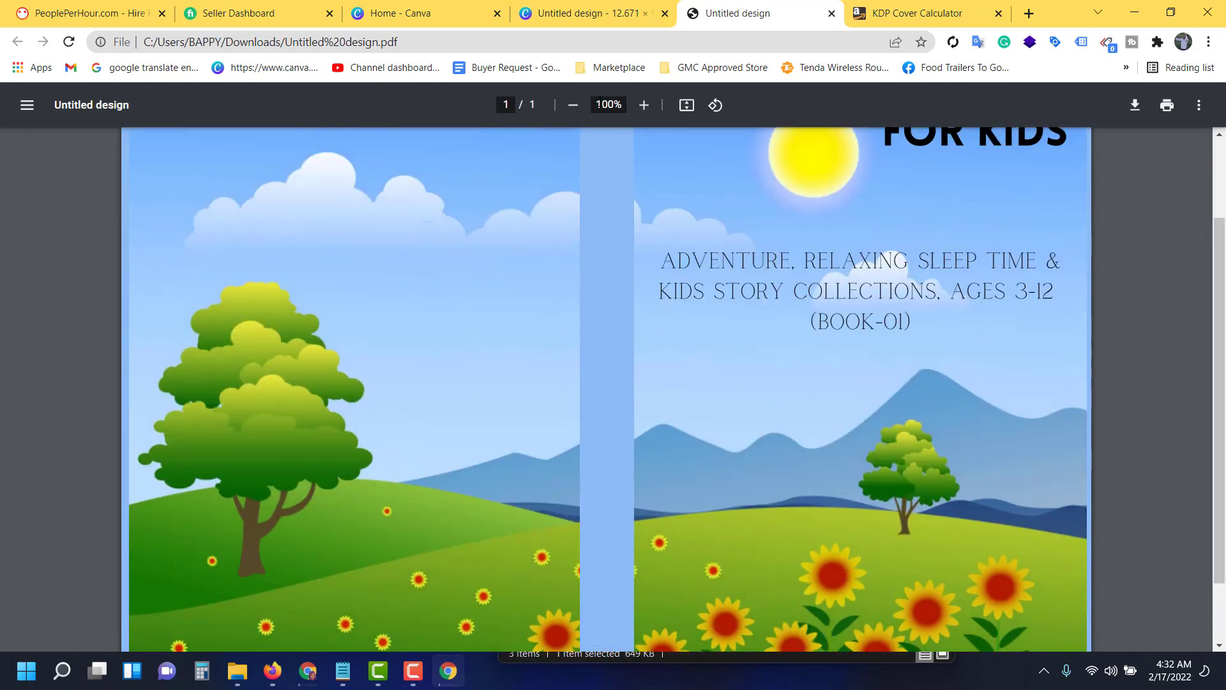
{"action": "left_click", "coordinate": [574, 105]}
{"action": "left_click", "coordinate": [574, 106]}
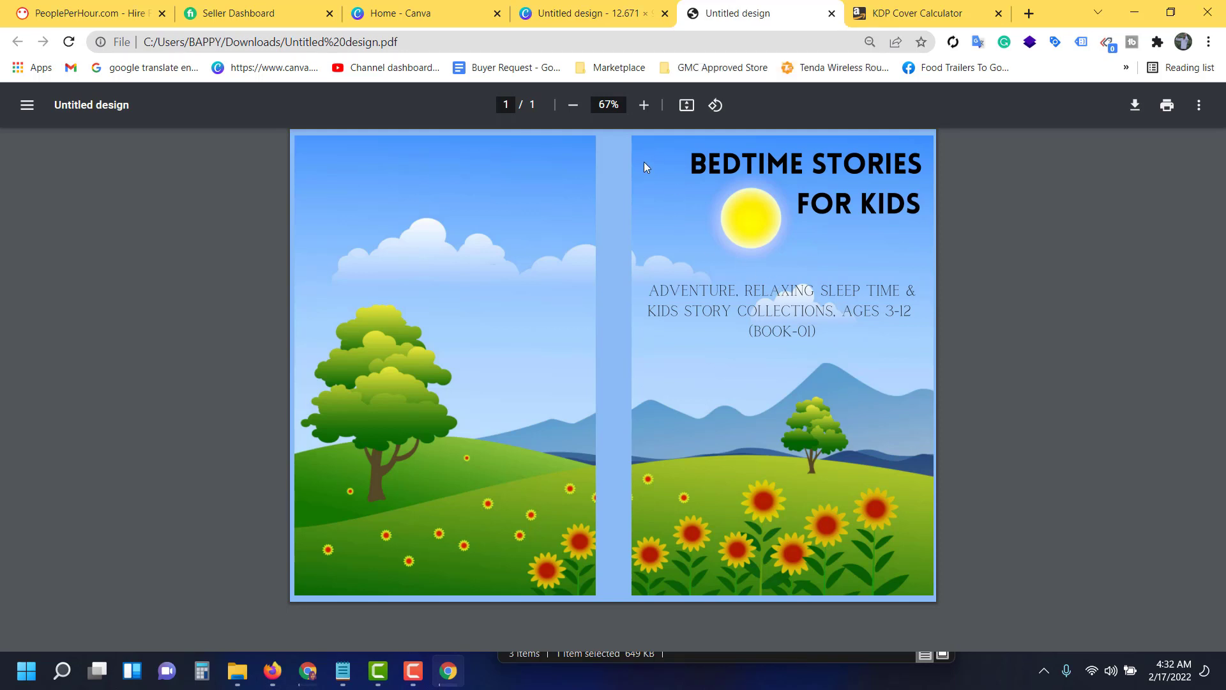
Take screen captures of the front cover and then the whole wraparound cover
{"action": "key", "text": "Print"}
{"action": "left_click_drag", "start_coordinate": [628, 133], "coordinate": [932, 607]}
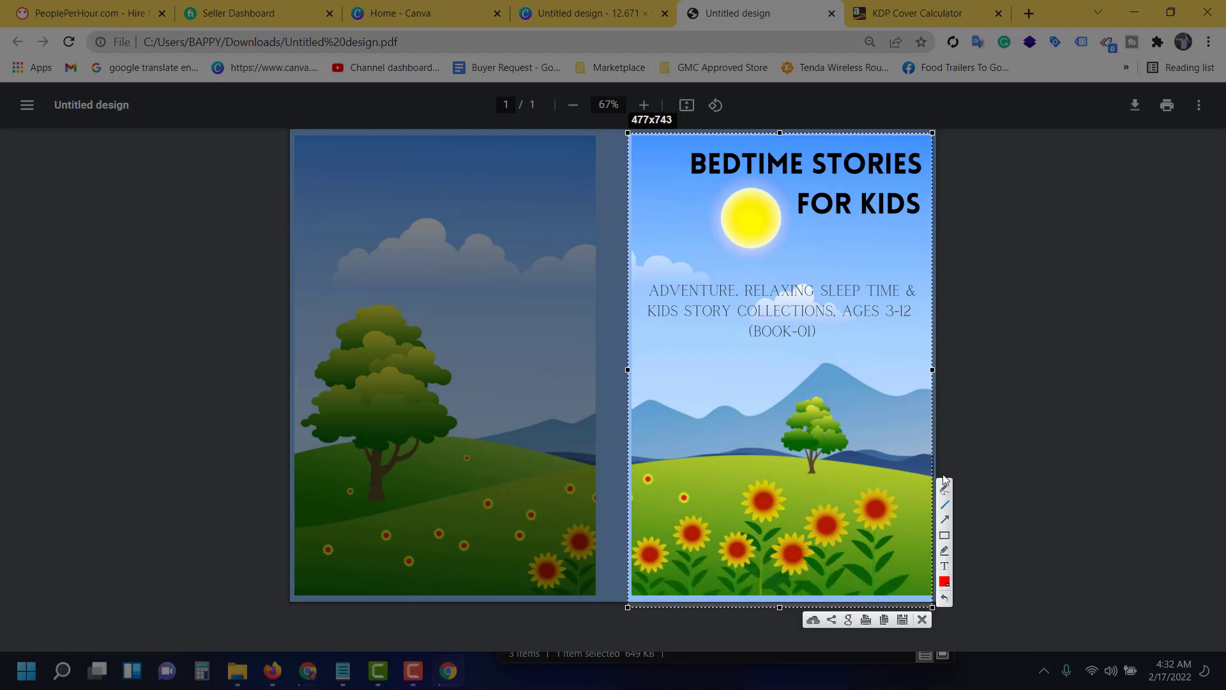
{"action": "left_click", "coordinate": [923, 620]}
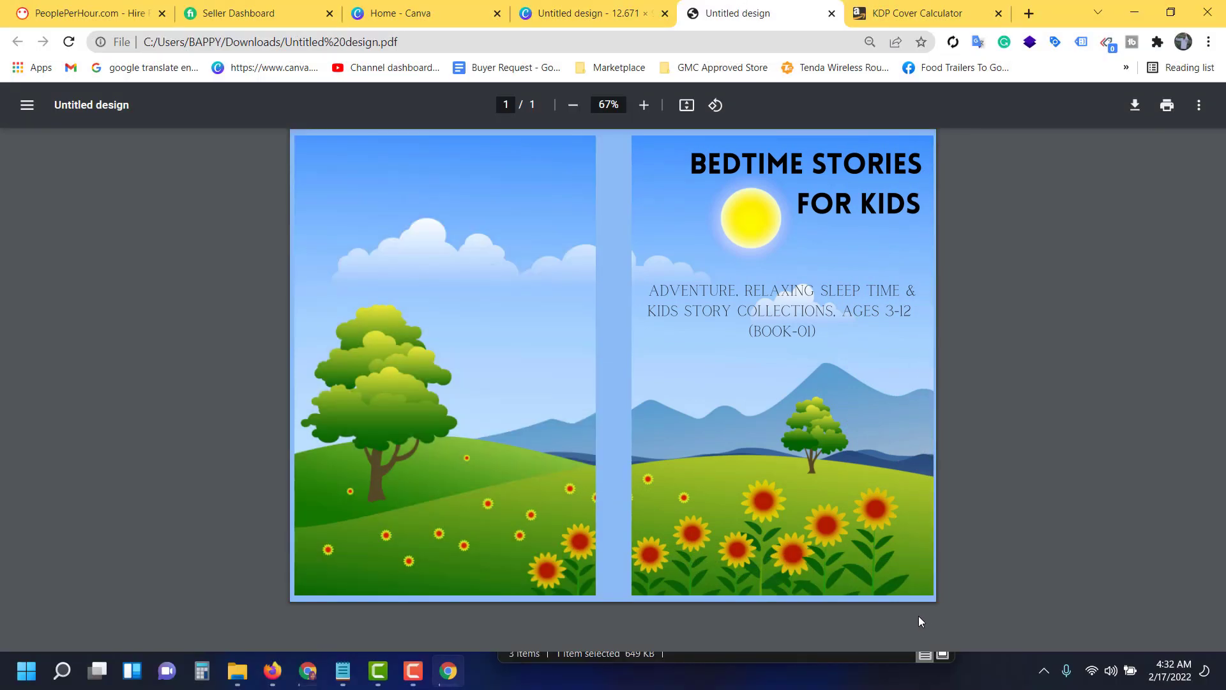
{"action": "key", "text": "Print"}
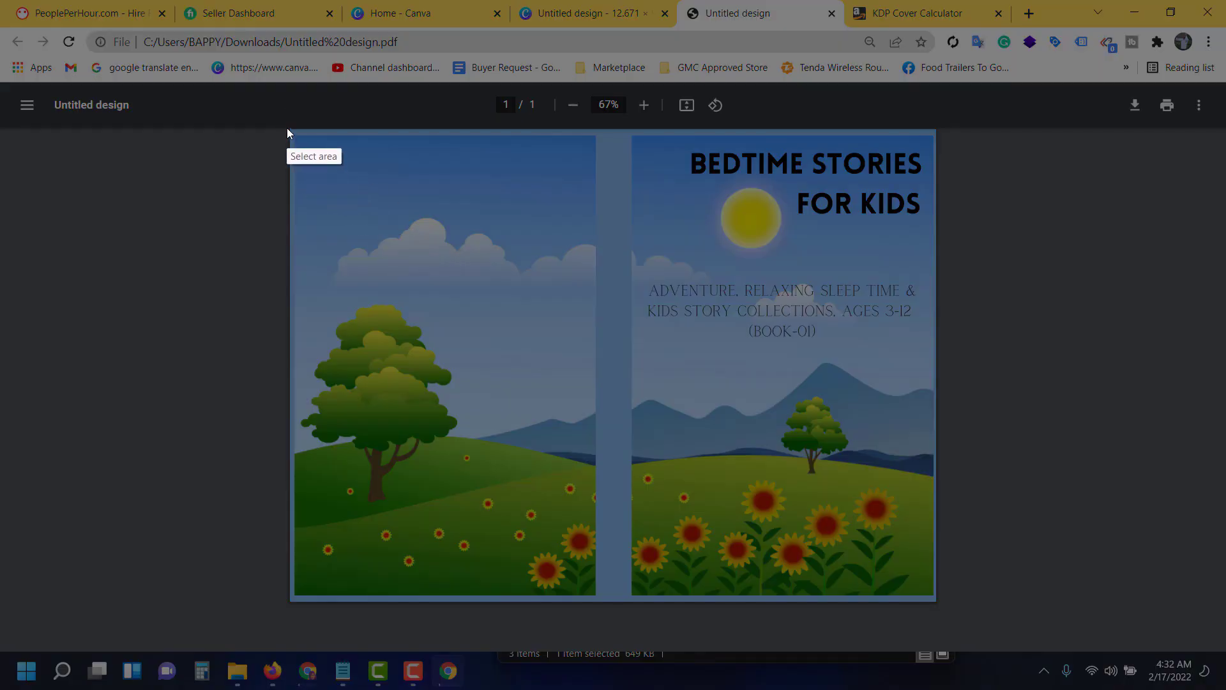
{"action": "mouse_move", "coordinate": [287, 128]}
{"action": "left_mouse_down"}
{"action": "mouse_move", "coordinate": [883, 512]}
{"action": "mouse_move", "coordinate": [945, 611]}
{"action": "left_mouse_up"}
{"action": "left_click", "coordinate": [934, 624]}
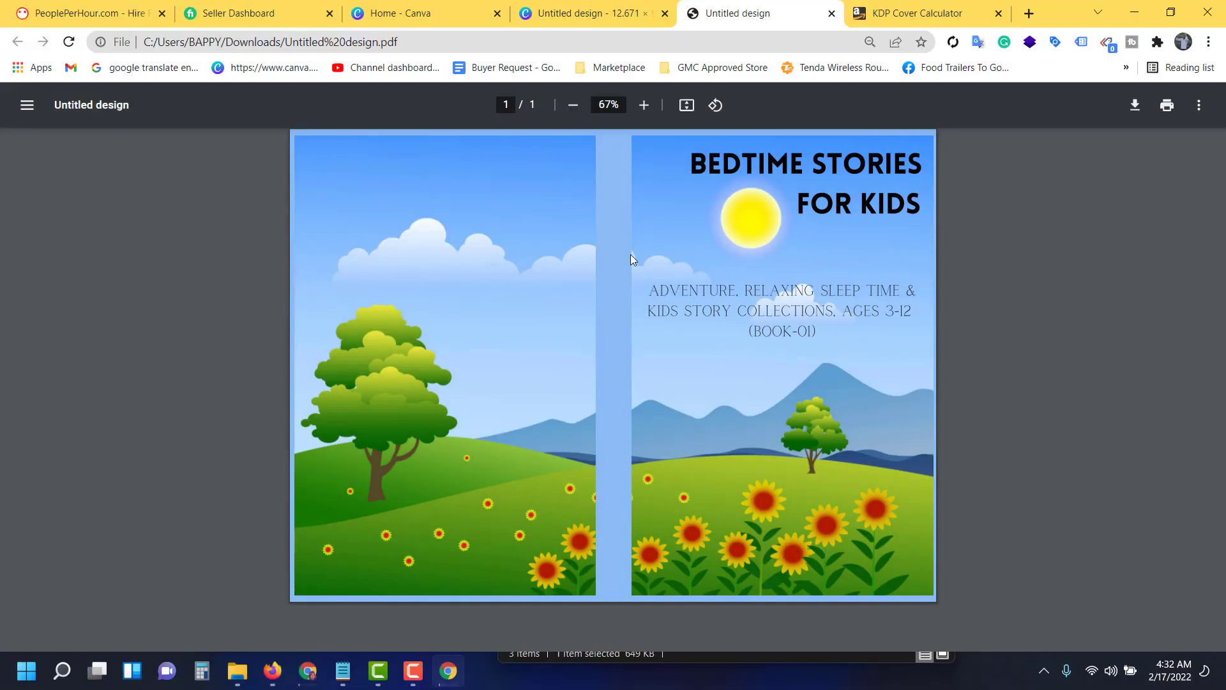